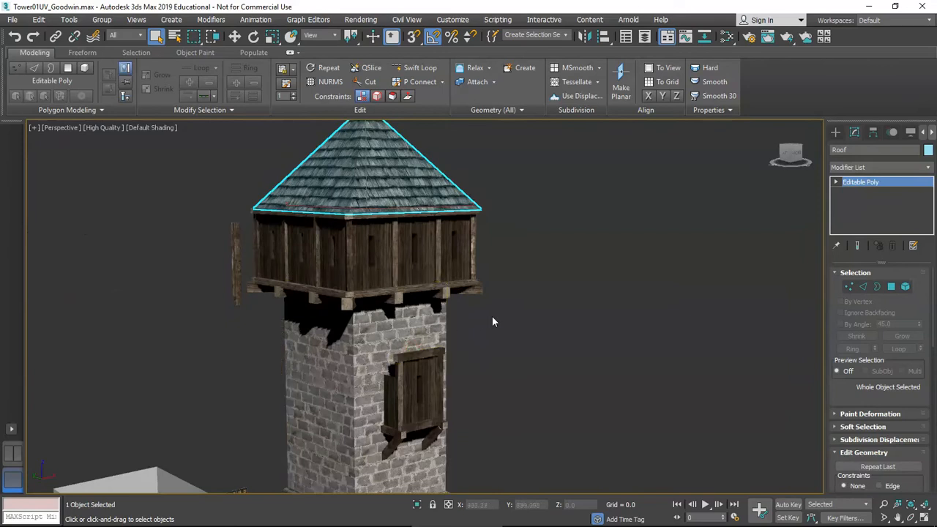
Clone the front-facing polygon of the Roof down above the window as a separate object named PaneRoof
{"action": "left_click", "coordinate": [891, 288]}
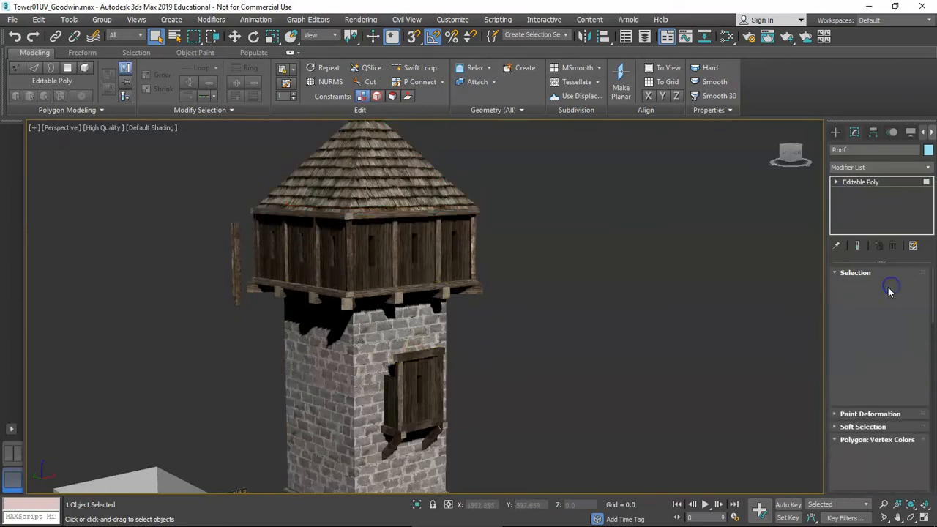
{"action": "left_click", "coordinate": [390, 196]}
{"action": "middle_click_drag", "start_coordinate": [395, 200], "coordinate": [400, 211]}
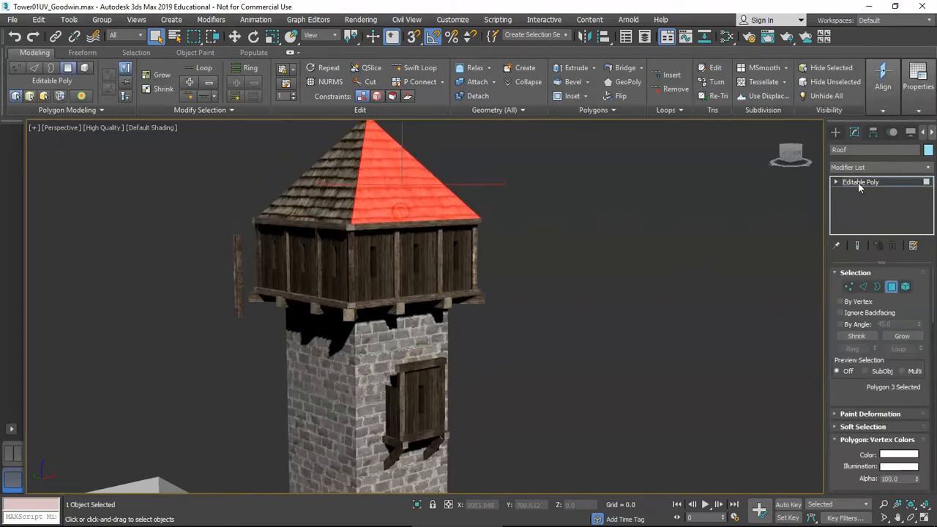
{"action": "middle_click_drag", "start_coordinate": [432, 184], "coordinate": [405, 234], "text": "alt"}
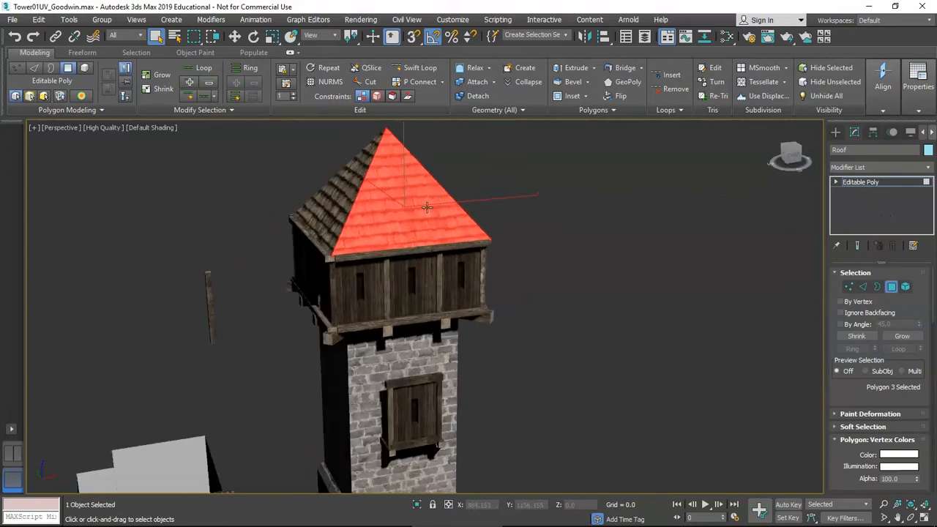
{"action": "key", "text": "w"}
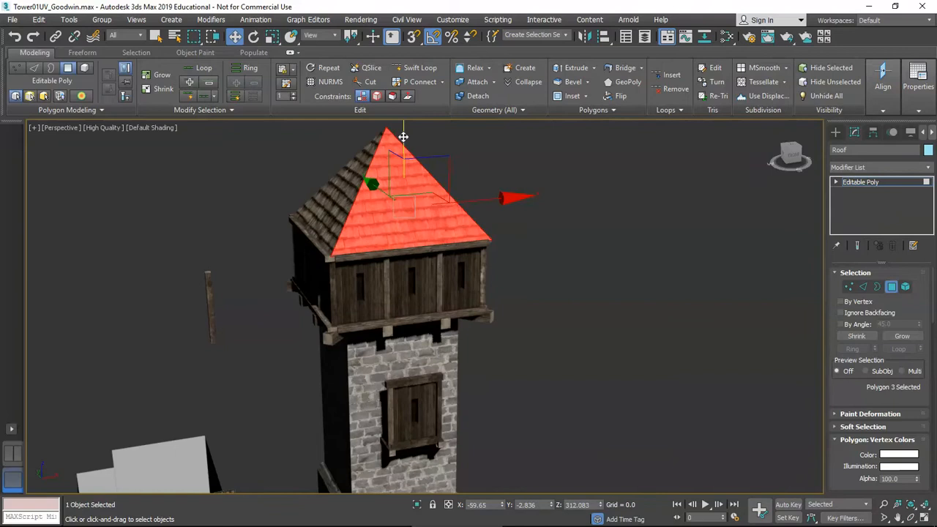
{"action": "left_click_drag", "start_coordinate": [404, 130], "coordinate": [405, 262]}
{"action": "left_click", "coordinate": [421, 263]}
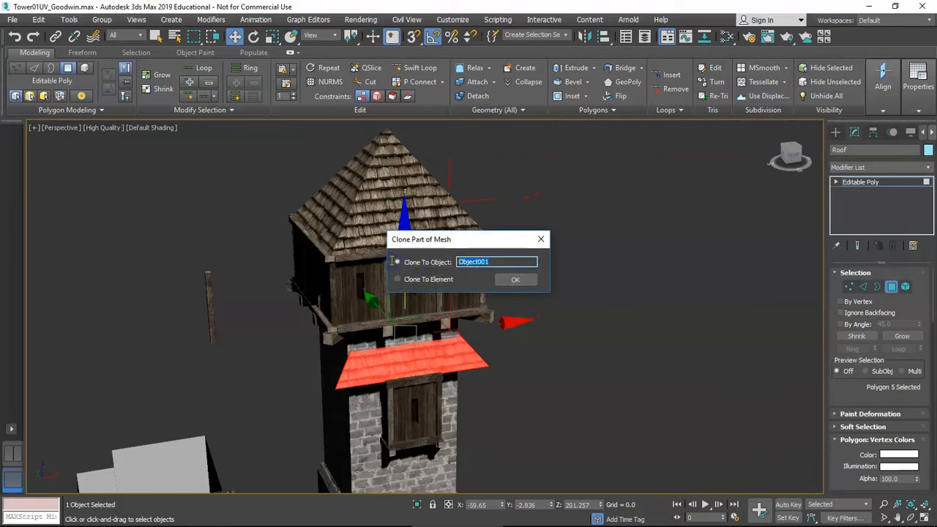
{"action": "type", "text": "W"}
{"action": "left_click", "coordinate": [514, 284]}
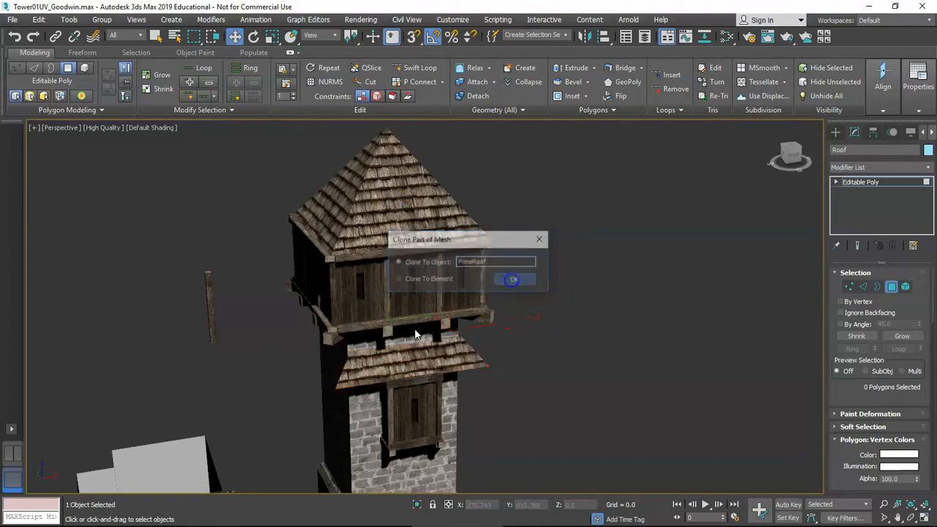
Exit polygon editing on Roof and select the PaneRoof object above the window
{"action": "scroll", "coordinate": [405, 371], "scroll_direction": "up", "scroll_amount": 5}
{"action": "scroll", "coordinate": [403, 372], "scroll_direction": "down", "scroll_amount": 3}
{"action": "middle_click_drag", "start_coordinate": [403, 372], "coordinate": [431, 359], "text": "alt"}
{"action": "left_click", "coordinate": [891, 287]}
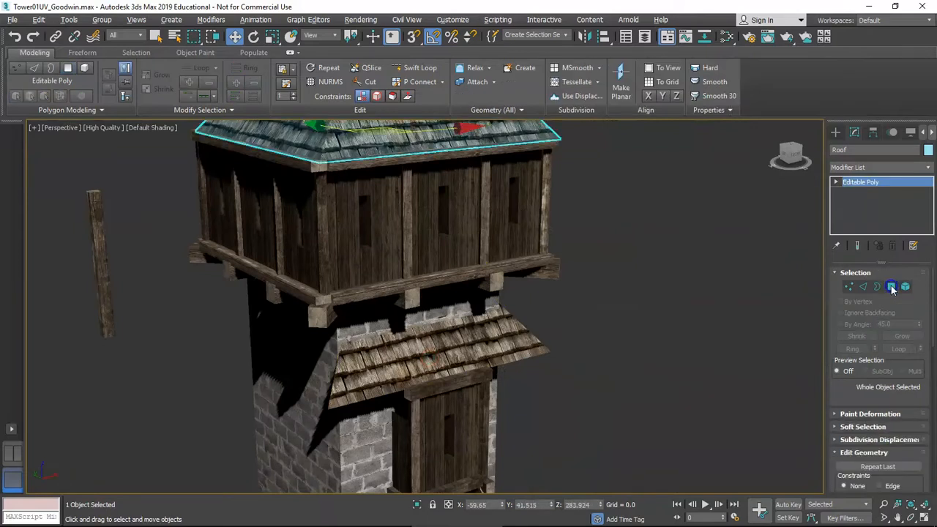
{"action": "middle_click_drag", "start_coordinate": [605, 203], "coordinate": [603, 255]}
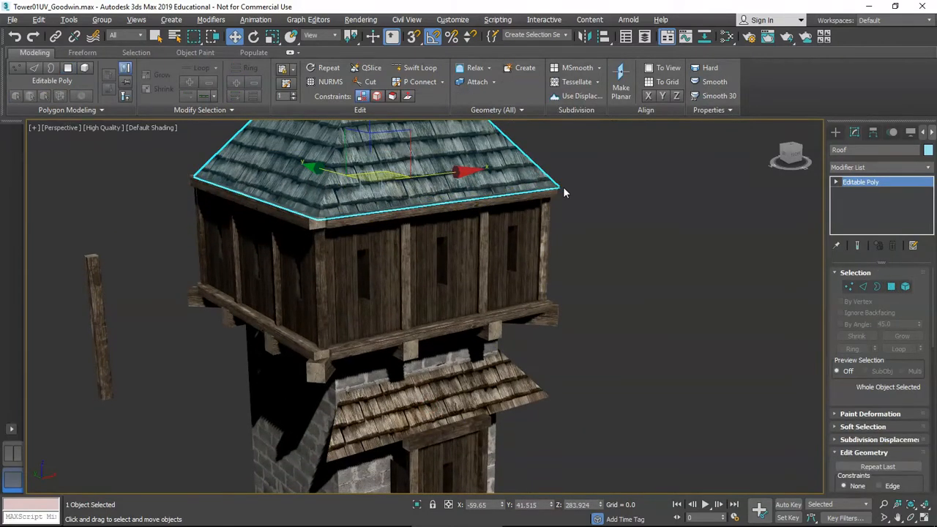
{"action": "left_click", "coordinate": [518, 390]}
{"action": "middle_click_drag", "start_coordinate": [453, 417], "coordinate": [461, 357]}
{"action": "scroll", "coordinate": [455, 352], "scroll_direction": "up", "scroll_amount": 3}
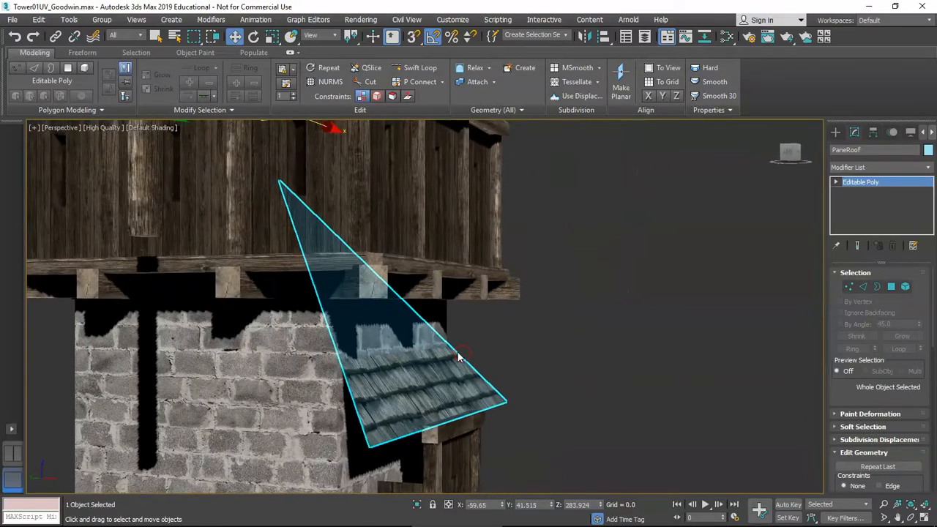
{"action": "mouse_move", "coordinate": [399, 350]}
{"action": "middle_mouse_down", "text": "alt"}
{"action": "mouse_move", "coordinate": [345, 371]}
{"action": "mouse_move", "coordinate": [409, 359]}
{"action": "middle_mouse_up", "text": "alt"}
{"action": "scroll", "coordinate": [344, 371], "scroll_direction": "down", "scroll_amount": 5}
{"action": "scroll", "coordinate": [361, 372], "scroll_direction": "up", "scroll_amount": 5}
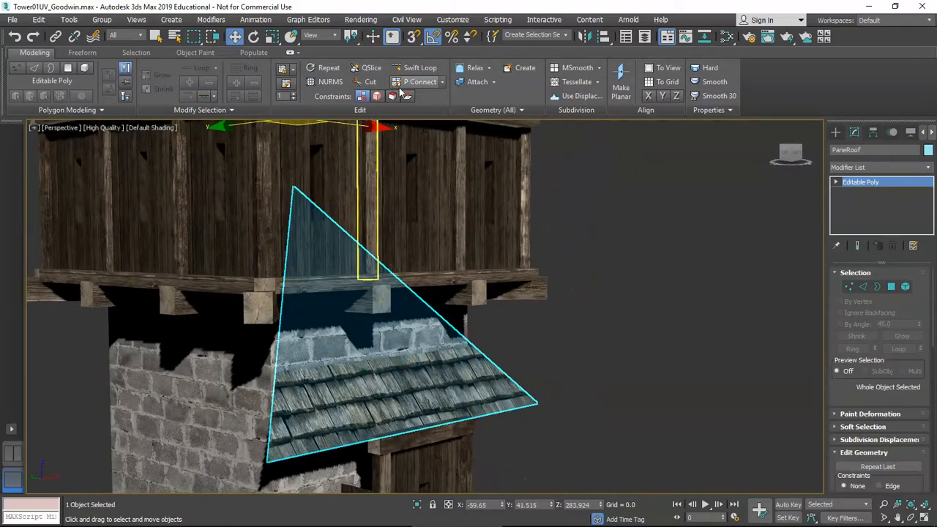
Isolate PaneRoof and connect its two slanted side edges with one segment, using a slightly negative slide
{"action": "left_click", "coordinate": [415, 70]}
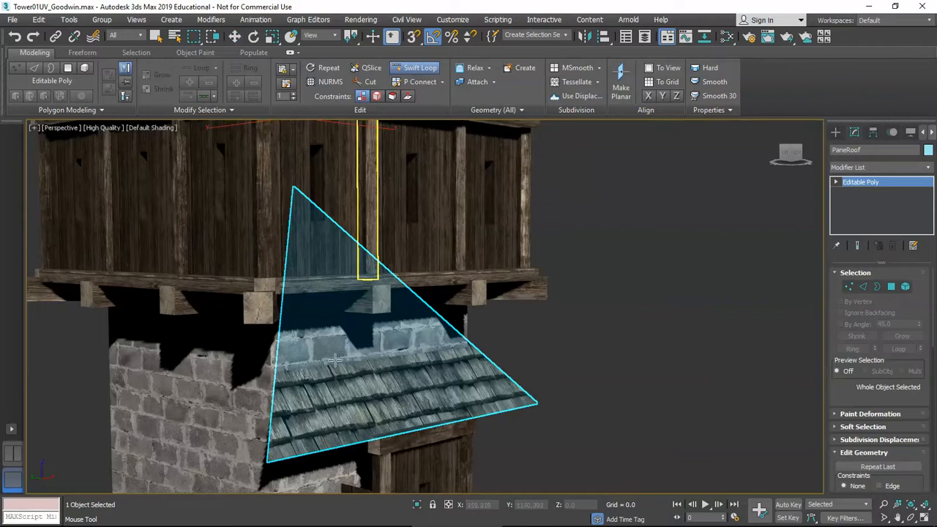
{"action": "left_click", "coordinate": [413, 69]}
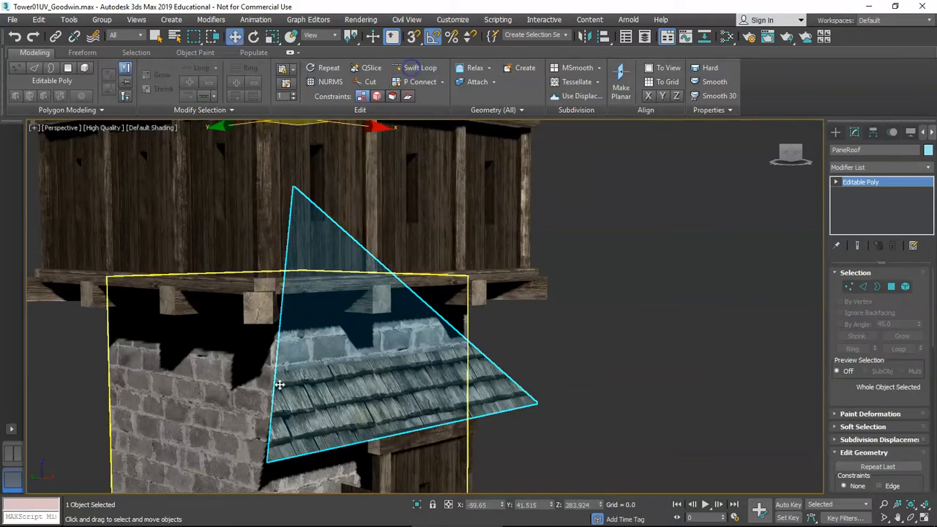
{"action": "left_click", "coordinate": [864, 287]}
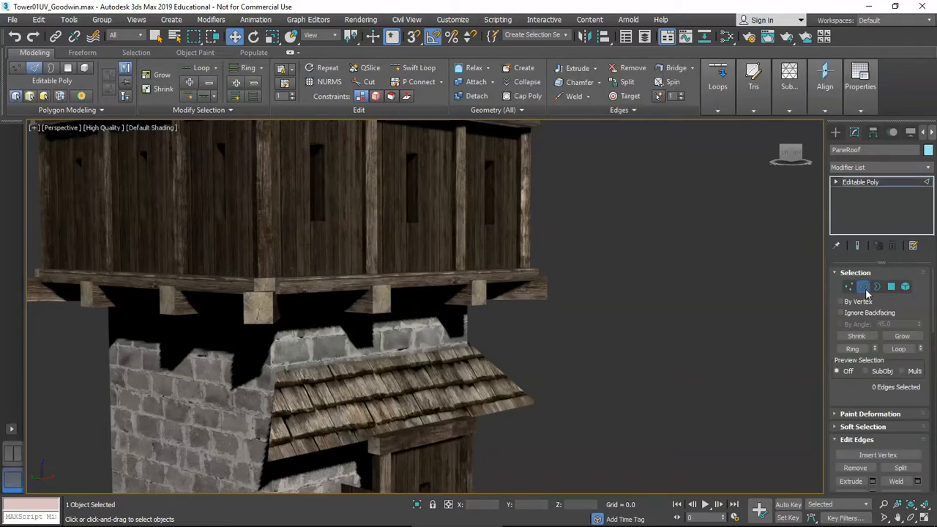
{"action": "middle_click_drag", "start_coordinate": [521, 349], "coordinate": [422, 368], "text": "alt"}
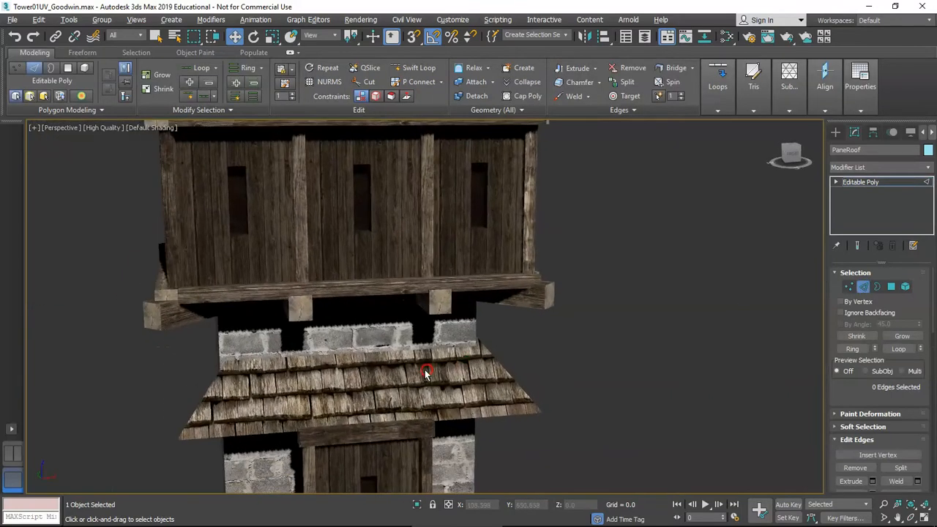
{"action": "left_click_drag", "start_coordinate": [163, 352], "coordinate": [570, 363]}
{"action": "middle_click_drag", "start_coordinate": [312, 387], "coordinate": [361, 339], "text": "alt"}
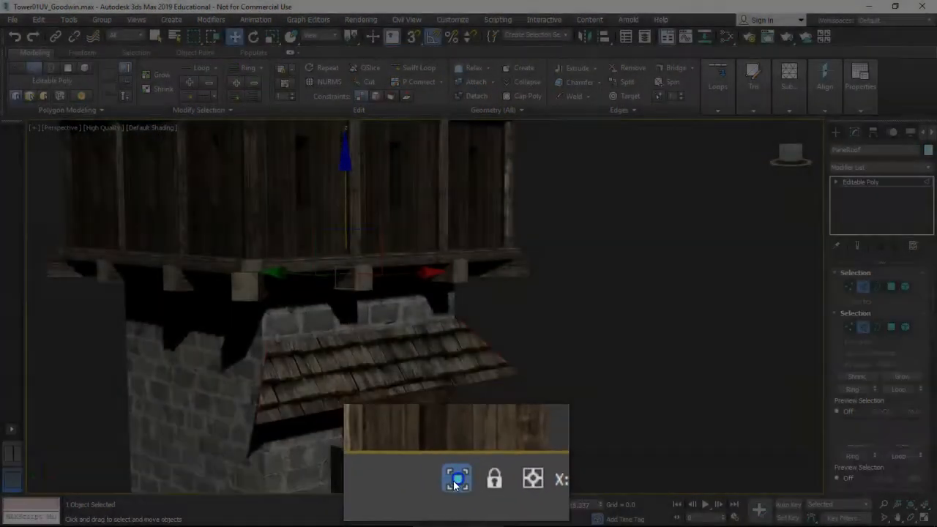
{"action": "left_click", "coordinate": [417, 504]}
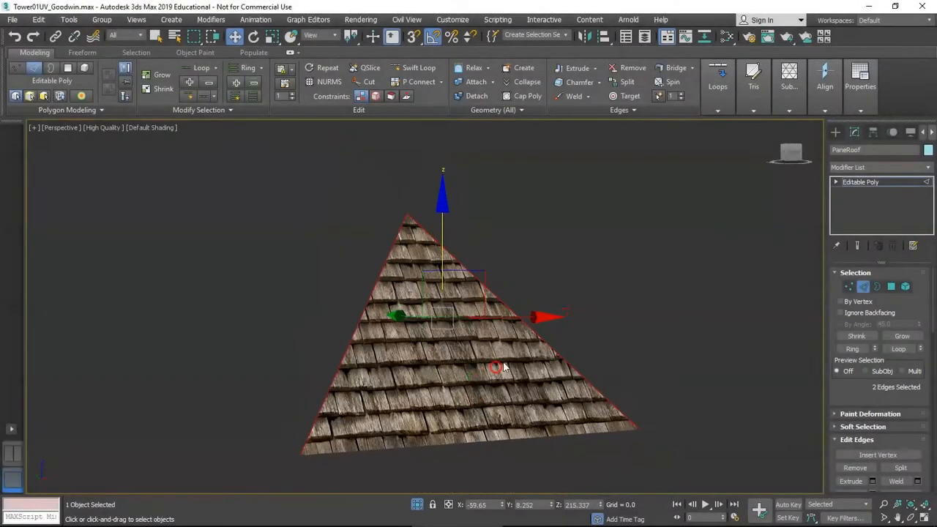
{"action": "scroll", "coordinate": [909, 448], "scroll_direction": "down", "scroll_amount": 3}
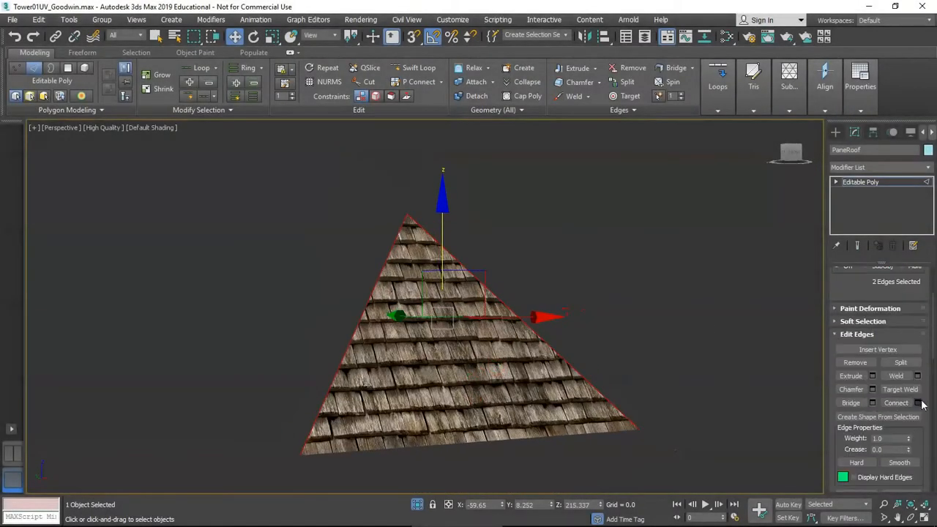
{"action": "left_click", "coordinate": [917, 404]}
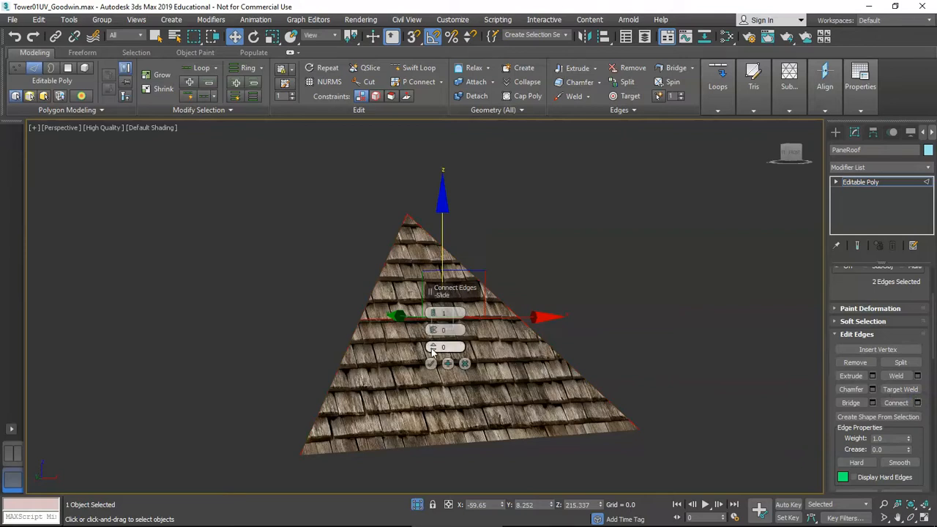
{"action": "left_click_drag", "start_coordinate": [433, 350], "coordinate": [455, 371]}
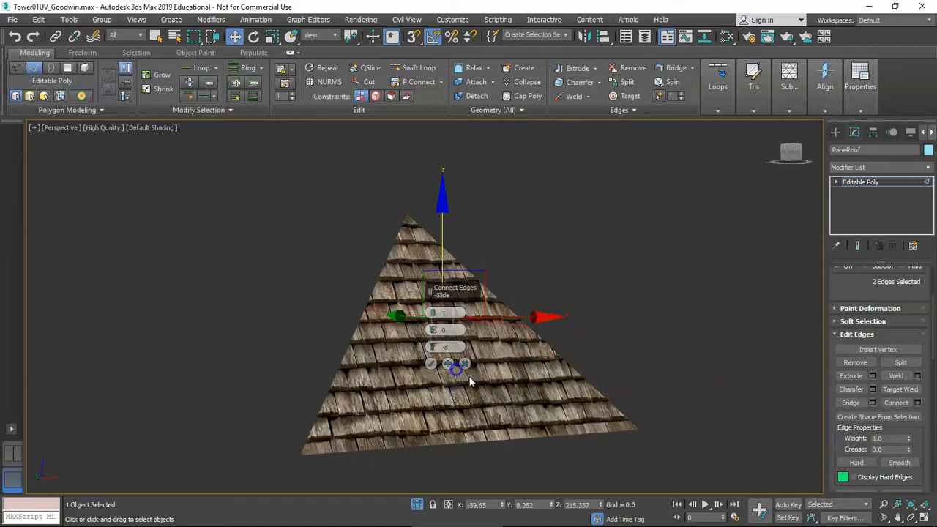
{"action": "left_click", "coordinate": [431, 364]}
Display edged faces and delete PaneRoof's apex vertex to cut off the part above the new edge
{"action": "key", "text": "1"}
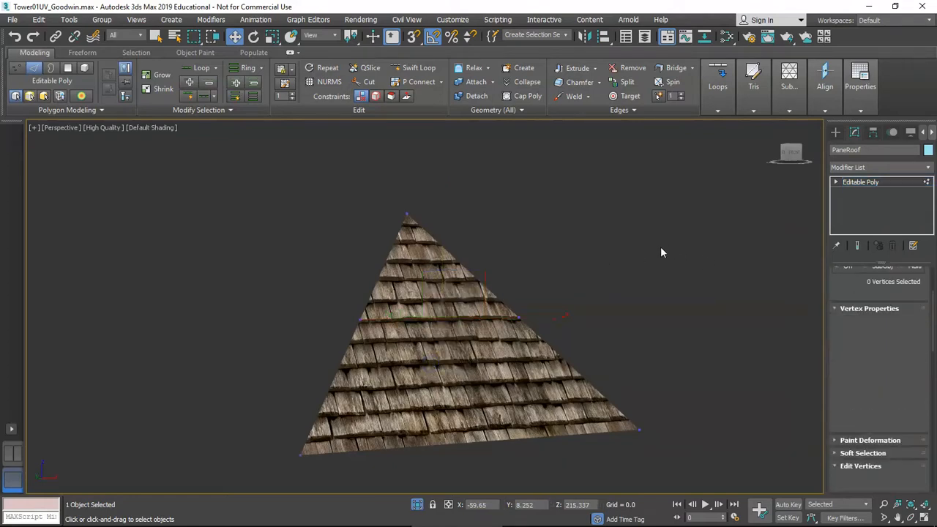
{"action": "left_click", "coordinate": [407, 216]}
{"action": "key", "text": "F4"}
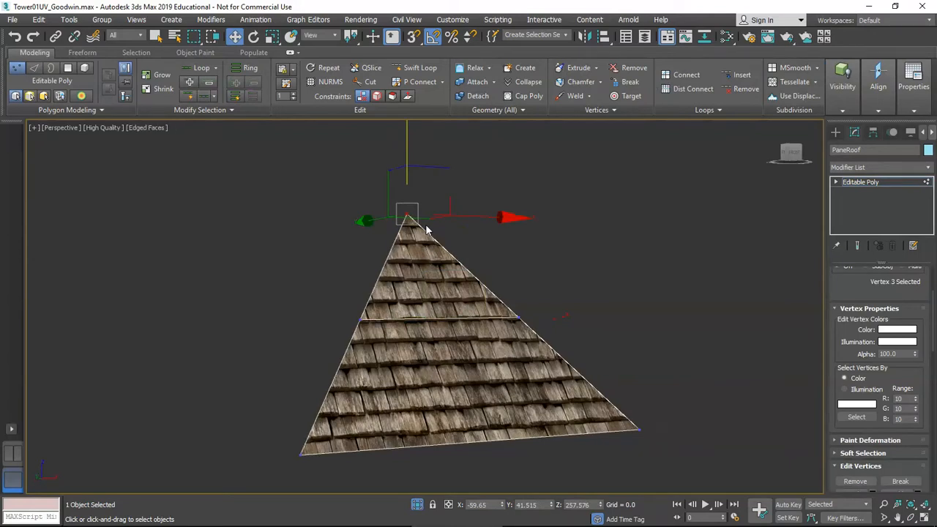
{"action": "key", "text": "Delete"}
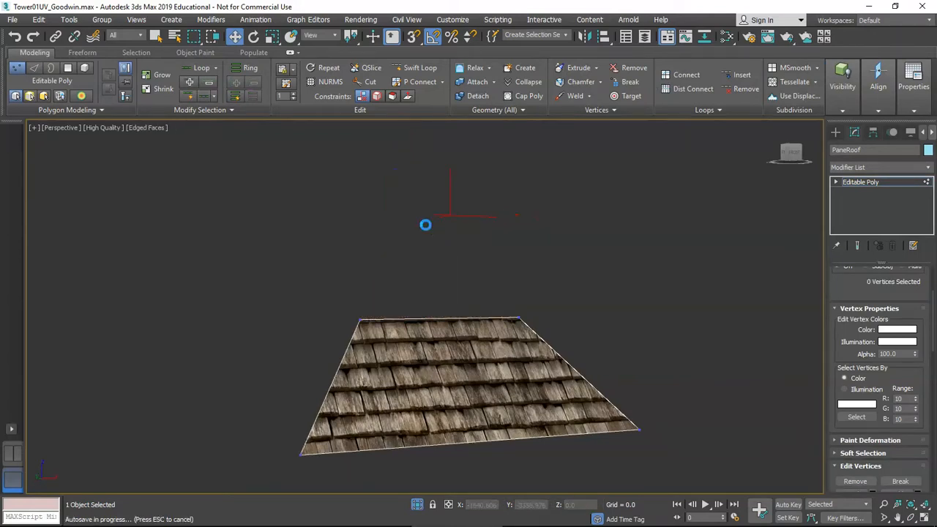
Collapse the unneeded parameter sections and enable Preserve UVs for PaneRoof
{"action": "middle_click_drag", "start_coordinate": [425, 224], "coordinate": [424, 304], "text": "alt"}
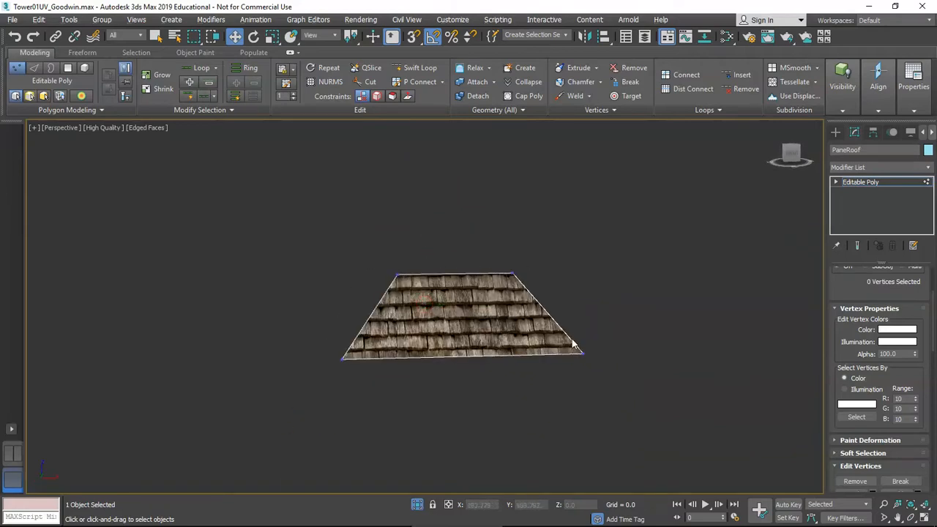
{"action": "scroll", "coordinate": [922, 433], "scroll_direction": "down", "scroll_amount": 3}
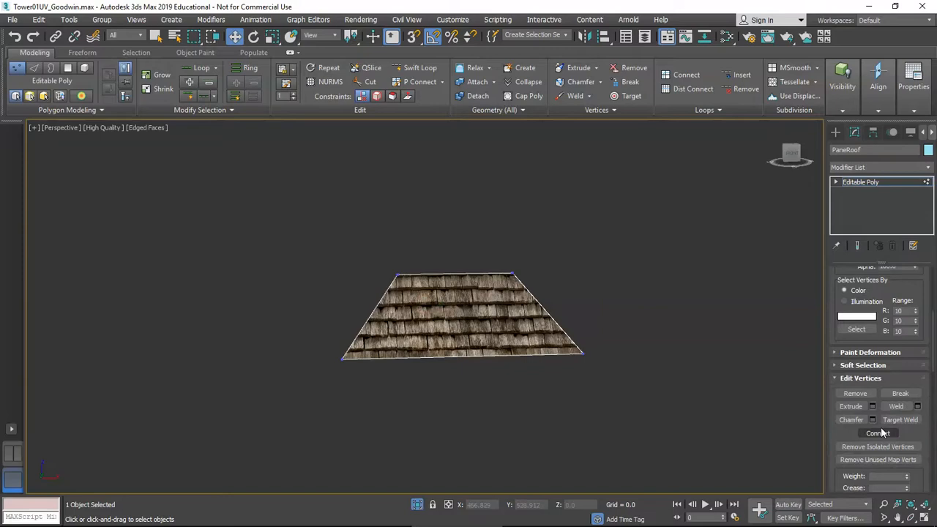
{"action": "scroll", "coordinate": [882, 430], "scroll_direction": "down", "scroll_amount": 2}
{"action": "left_click", "coordinate": [845, 326]}
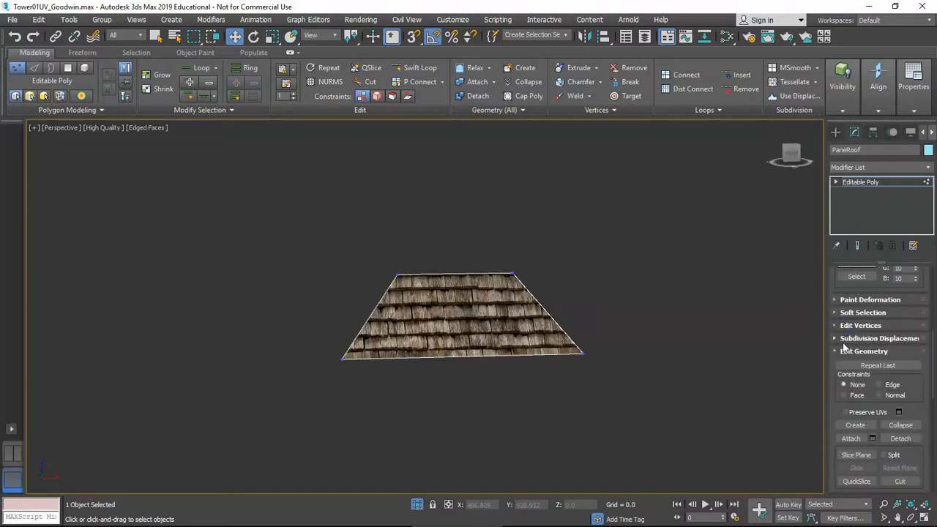
{"action": "scroll", "coordinate": [841, 315], "scroll_direction": "up", "scroll_amount": 7}
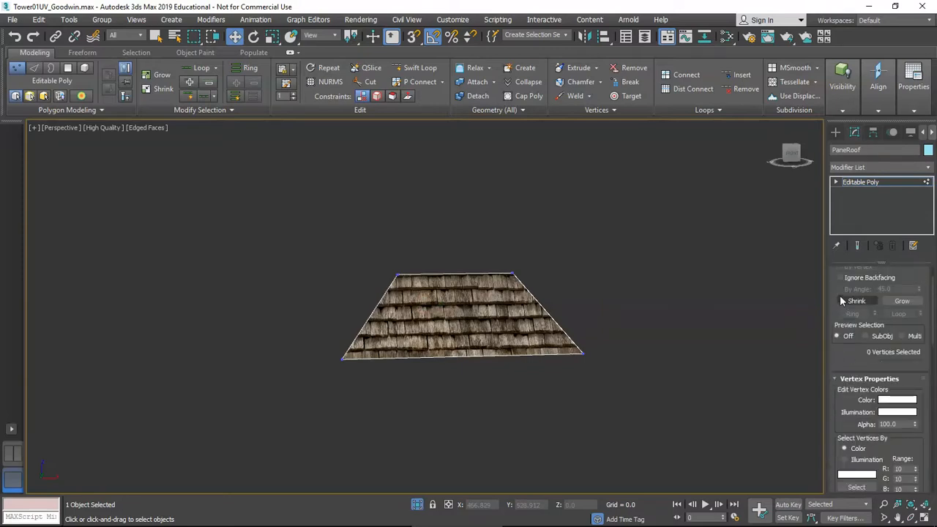
{"action": "left_click", "coordinate": [841, 283]}
{"action": "left_click", "coordinate": [846, 285]}
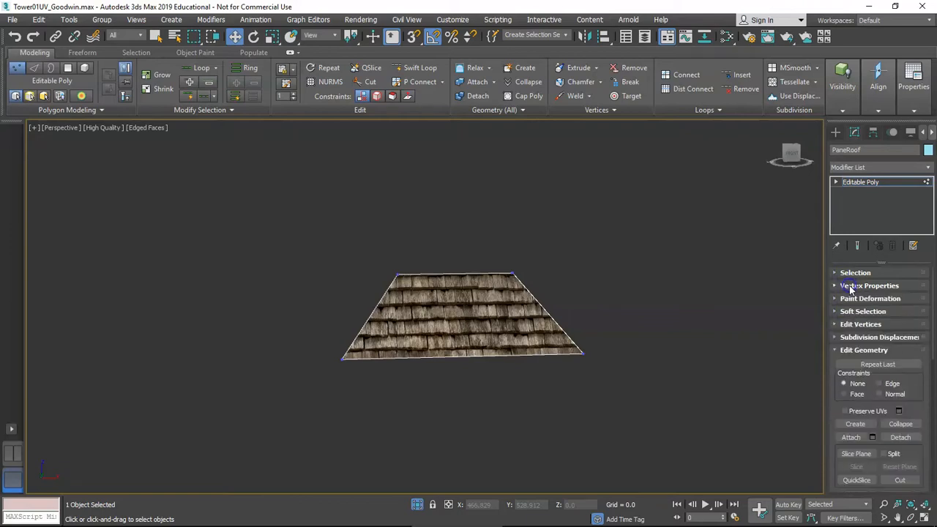
{"action": "scroll", "coordinate": [856, 355], "scroll_direction": "down", "scroll_amount": 3}
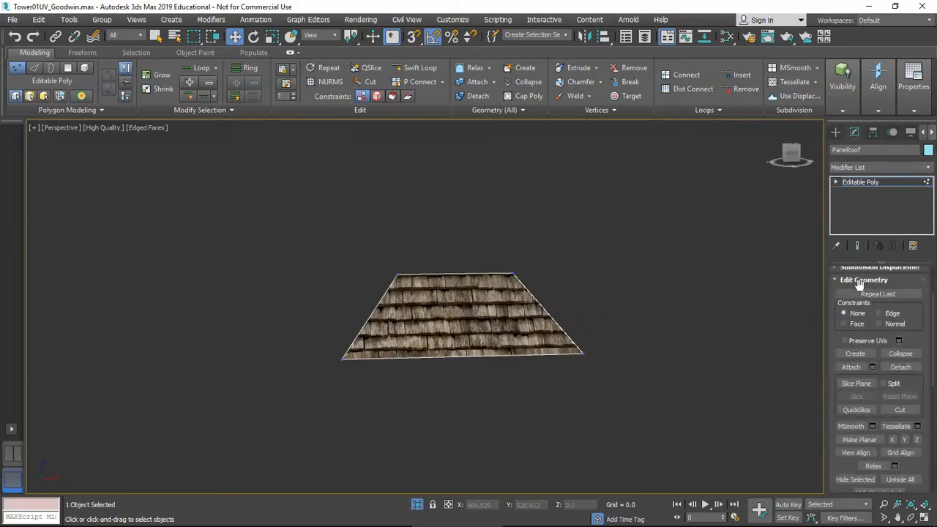
{"action": "left_click", "coordinate": [847, 340]}
Select PaneRoof's two bottom corner vertices and scale them closer together along the X axis
{"action": "scroll", "coordinate": [477, 298], "scroll_direction": "up", "scroll_amount": 5}
{"action": "scroll", "coordinate": [475, 294], "scroll_direction": "down", "scroll_amount": 3}
{"action": "middle_click_drag", "start_coordinate": [476, 294], "coordinate": [475, 324], "text": "alt"}
{"action": "middle_click_drag", "start_coordinate": [364, 253], "coordinate": [395, 254], "text": "alt"}
{"action": "middle_click_drag", "start_coordinate": [428, 319], "coordinate": [419, 294]}
{"action": "left_click_drag", "start_coordinate": [256, 354], "coordinate": [282, 398]}
{"action": "left_click_drag", "start_coordinate": [666, 341], "coordinate": [594, 376], "text": "ctrl"}
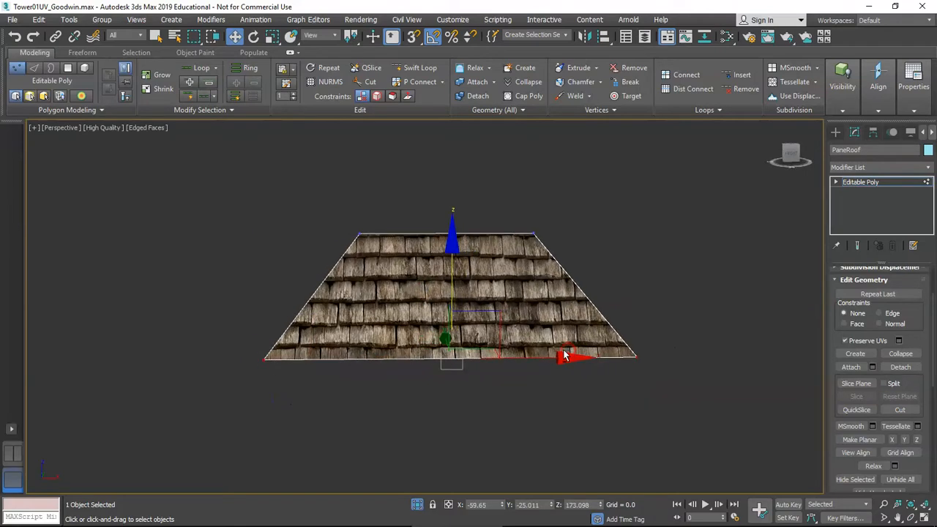
{"action": "key", "text": "e"}
{"action": "key", "text": "r"}
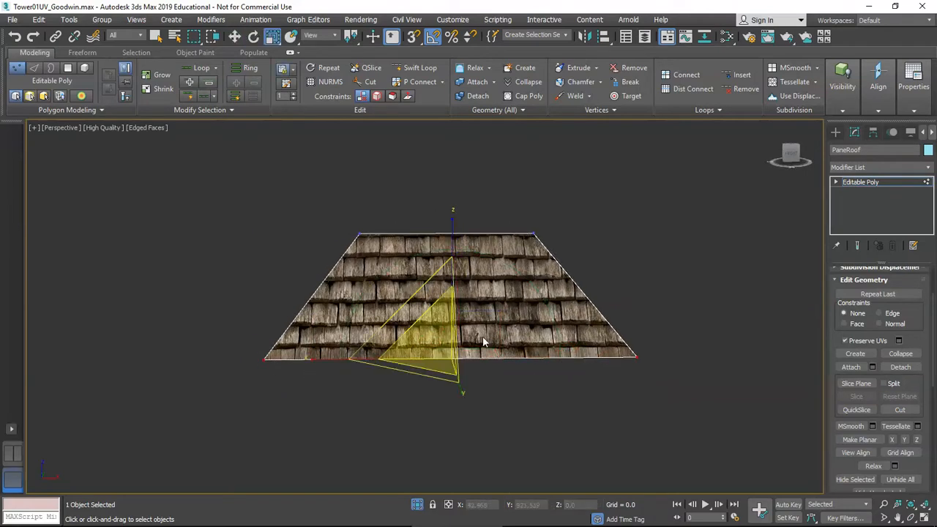
{"action": "left_click_drag", "start_coordinate": [320, 359], "coordinate": [347, 358]}
{"action": "middle_click_drag", "start_coordinate": [347, 358], "coordinate": [409, 369], "text": "alt"}
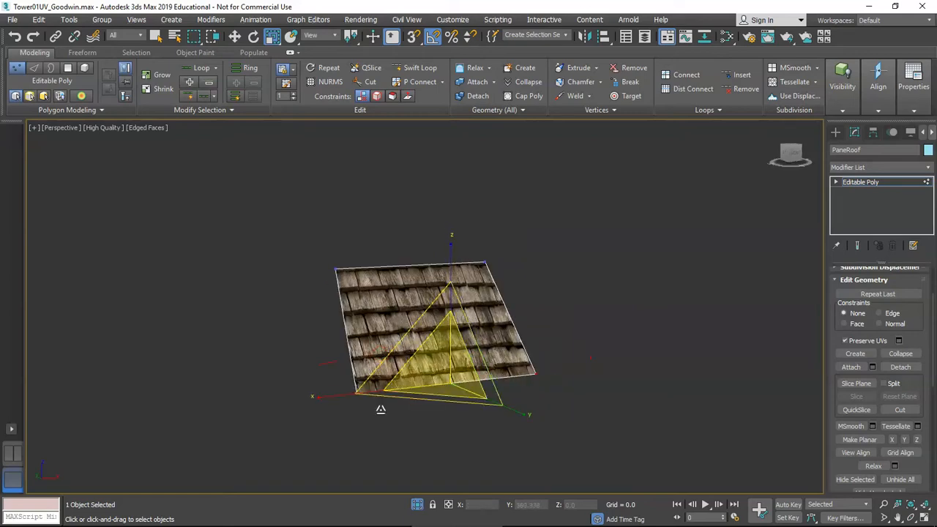
Exit isolation and compare PaneRoof with the wall and window in wireframe and shaded display
{"action": "left_click", "coordinate": [416, 505]}
{"action": "scroll", "coordinate": [388, 399], "scroll_direction": "up", "scroll_amount": 8}
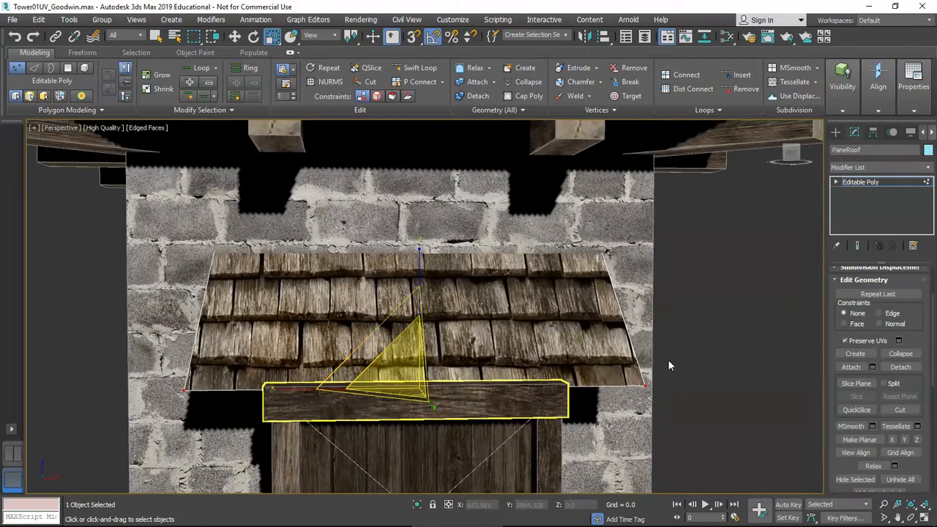
{"action": "middle_click_drag", "start_coordinate": [540, 372], "coordinate": [535, 362], "text": "alt"}
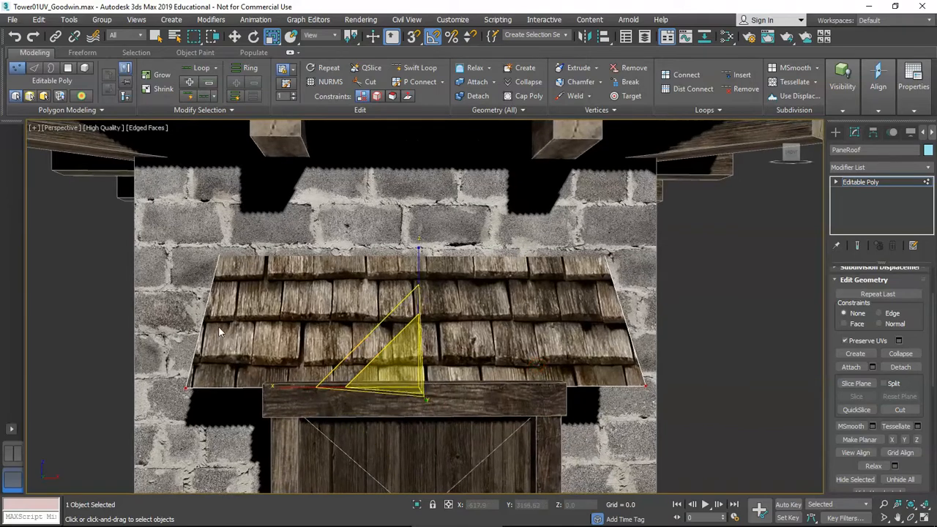
{"action": "key", "text": "F3"}
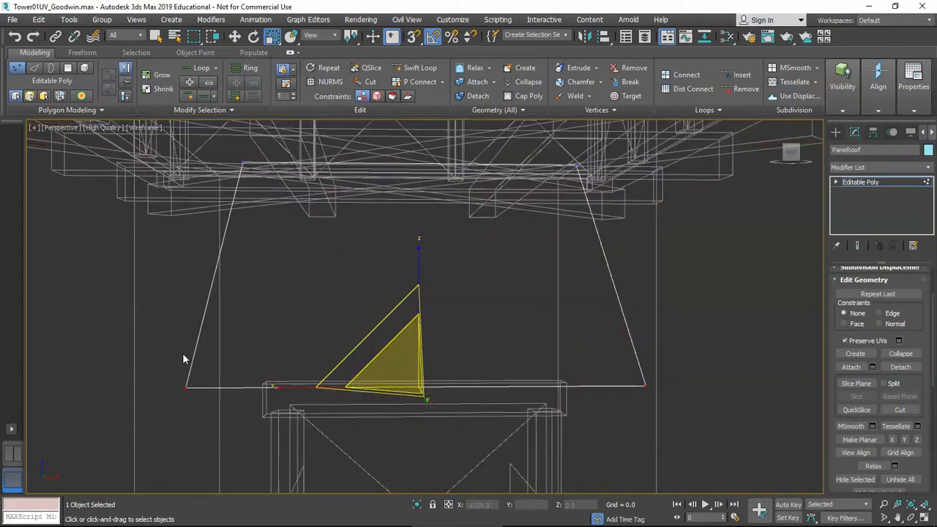
{"action": "key", "text": "F3"}
{"action": "key", "text": "F3"}
{"action": "key", "text": "F3"}
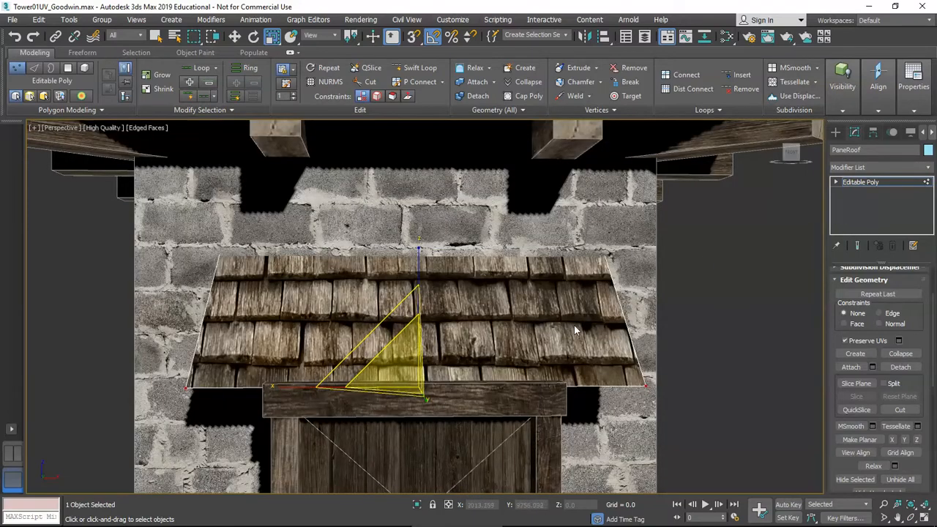
Select PaneRoof's right side edge and move it about 11 units inward along the X axis, closer to the window frame
{"action": "key", "text": "2"}
{"action": "left_click", "coordinate": [626, 324]}
{"action": "mouse_move", "coordinate": [598, 327]}
{"action": "middle_mouse_down"}
{"action": "mouse_move", "coordinate": [599, 342]}
{"action": "mouse_move", "coordinate": [613, 323]}
{"action": "middle_mouse_up"}
{"action": "key", "text": "w"}
{"action": "left_click_drag", "start_coordinate": [703, 278], "coordinate": [645, 281]}
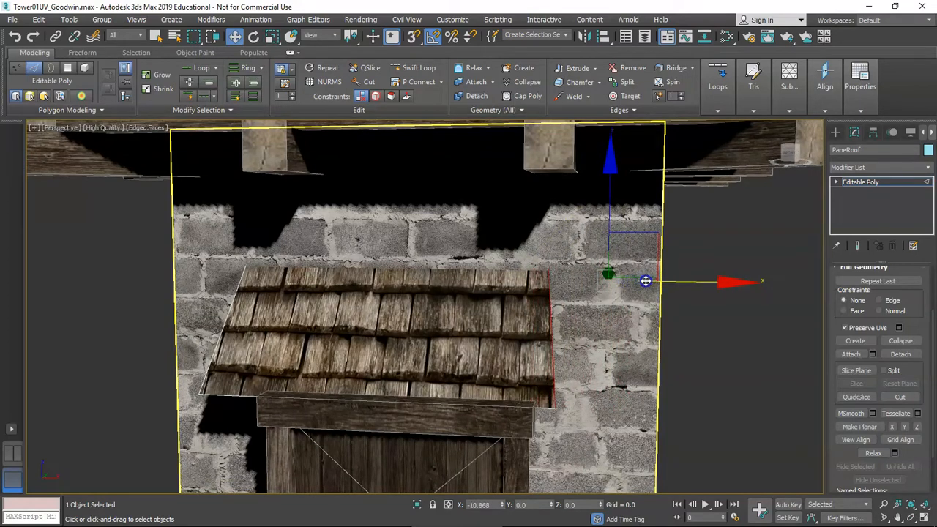
{"action": "left_click_drag", "start_coordinate": [645, 281], "coordinate": [645, 281]}
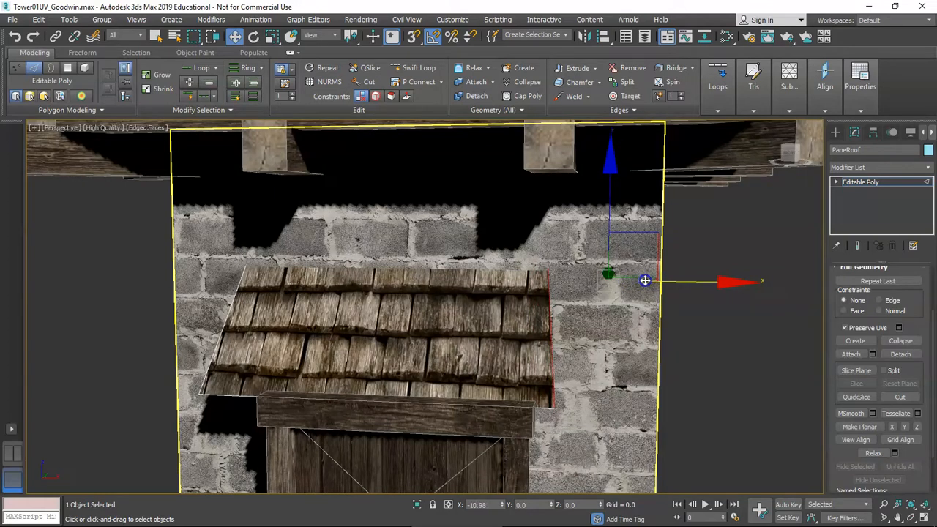
Move PaneRoof's left side edge inward along the X axis until the roof is only slightly wider than the window frame
{"action": "left_click", "coordinate": [221, 326]}
{"action": "middle_click_drag", "start_coordinate": [221, 326], "coordinate": [255, 329], "text": "alt"}
{"action": "left_click_drag", "start_coordinate": [306, 276], "coordinate": [403, 274]}
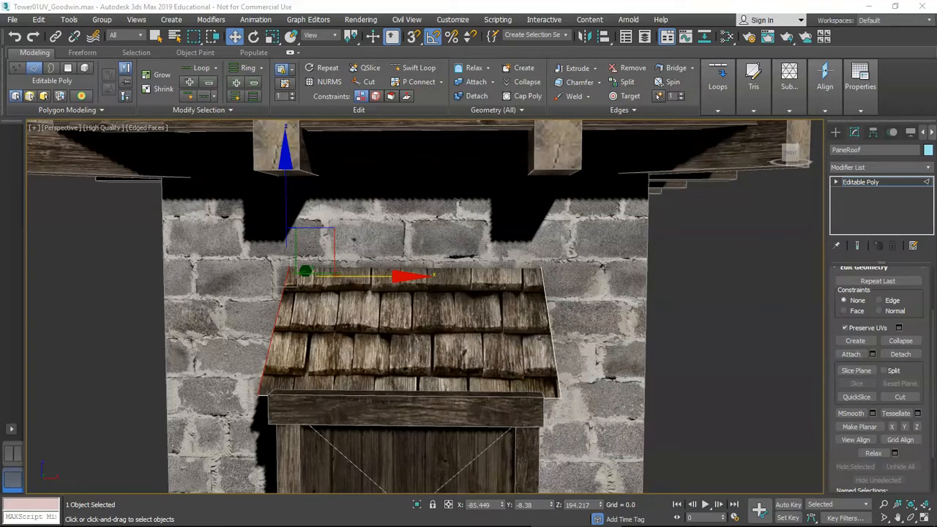
{"action": "mouse_move", "coordinate": [493, 384]}
{"action": "middle_mouse_down", "text": "alt"}
{"action": "mouse_move", "coordinate": [468, 380]}
{"action": "mouse_move", "coordinate": [527, 377]}
{"action": "mouse_move", "coordinate": [509, 376]}
{"action": "middle_mouse_up", "text": "alt"}
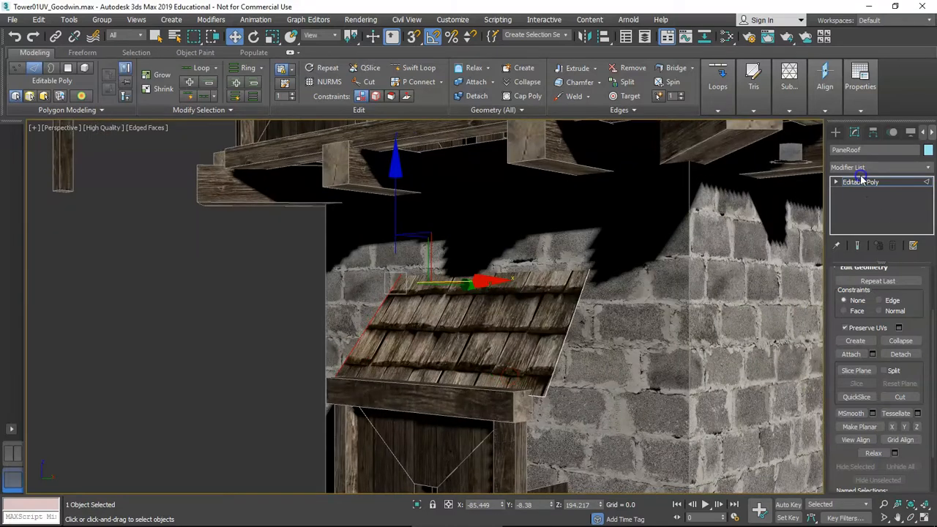
Select PaneRoof's bottom edge and move it about 9 units outward along the Y axis, away from the wall
{"action": "left_click", "coordinate": [835, 182]}
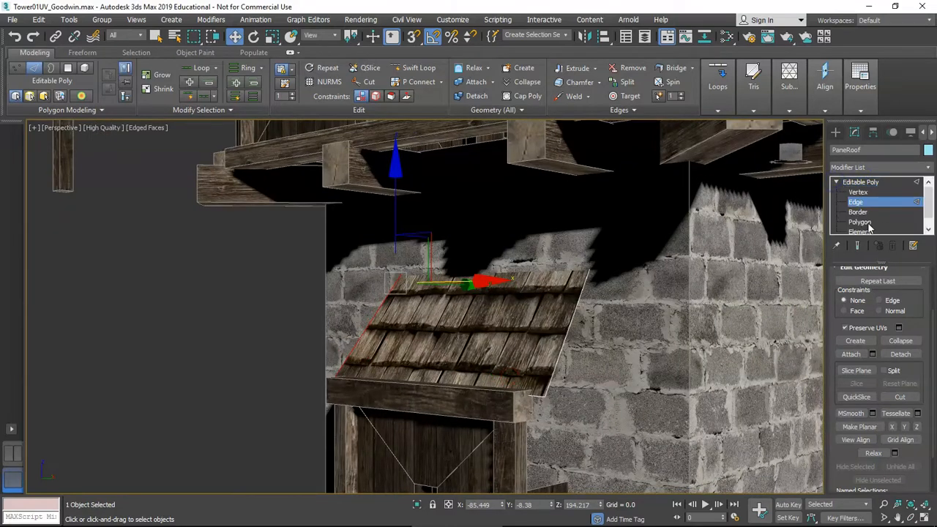
{"action": "left_click", "coordinate": [476, 391]}
{"action": "left_click", "coordinate": [491, 391]}
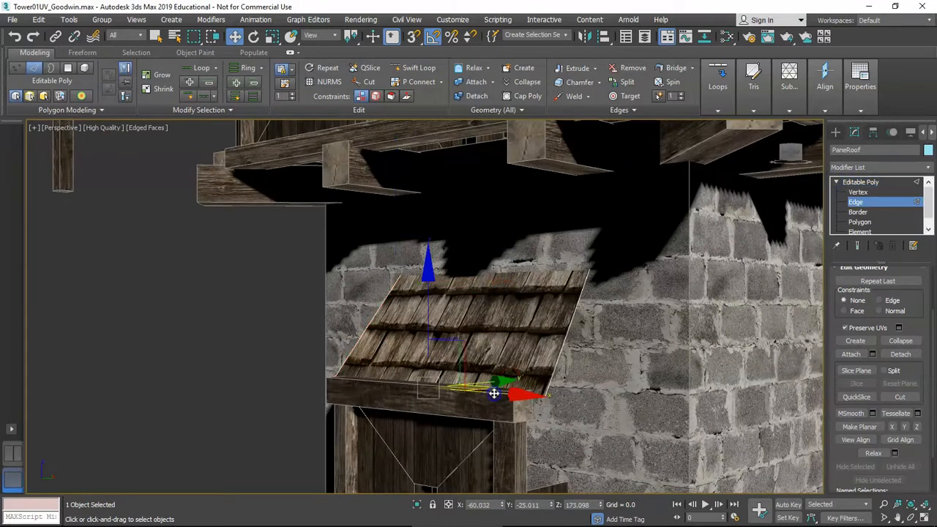
{"action": "middle_click_drag", "start_coordinate": [493, 393], "coordinate": [484, 395], "text": "alt"}
{"action": "left_click_drag", "start_coordinate": [490, 369], "coordinate": [456, 373]}
{"action": "middle_click_drag", "start_coordinate": [456, 373], "coordinate": [499, 368], "text": "alt"}
Raise PaneRoof's bottom edge about 1 unit along the Z axis above the window's top beam
{"action": "scroll", "coordinate": [472, 360], "scroll_direction": "up", "scroll_amount": 4}
{"action": "scroll", "coordinate": [315, 335], "scroll_direction": "down", "scroll_amount": 3}
{"action": "middle_click_drag", "start_coordinate": [297, 330], "coordinate": [374, 347]}
{"action": "left_click_drag", "start_coordinate": [348, 295], "coordinate": [348, 288]}
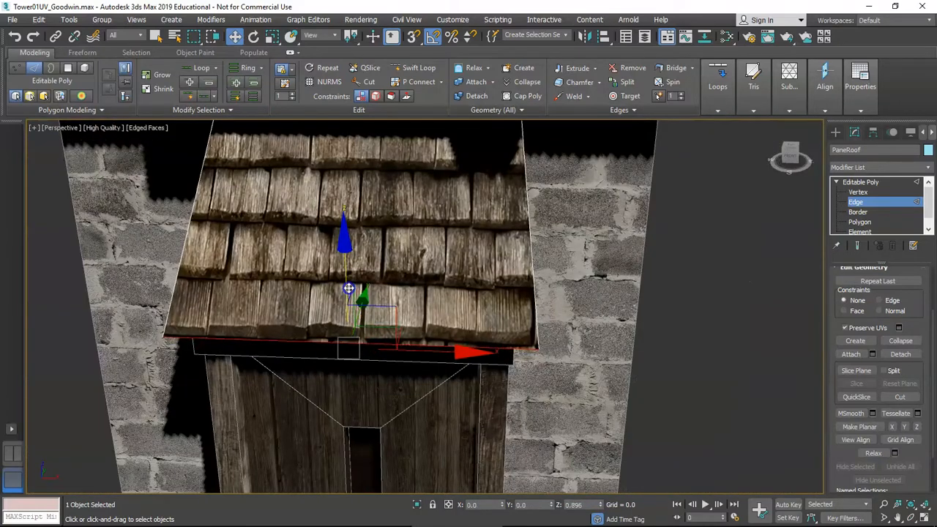
{"action": "scroll", "coordinate": [194, 350], "scroll_direction": "down", "scroll_amount": 2}
{"action": "scroll", "coordinate": [356, 342], "scroll_direction": "up", "scroll_amount": 3}
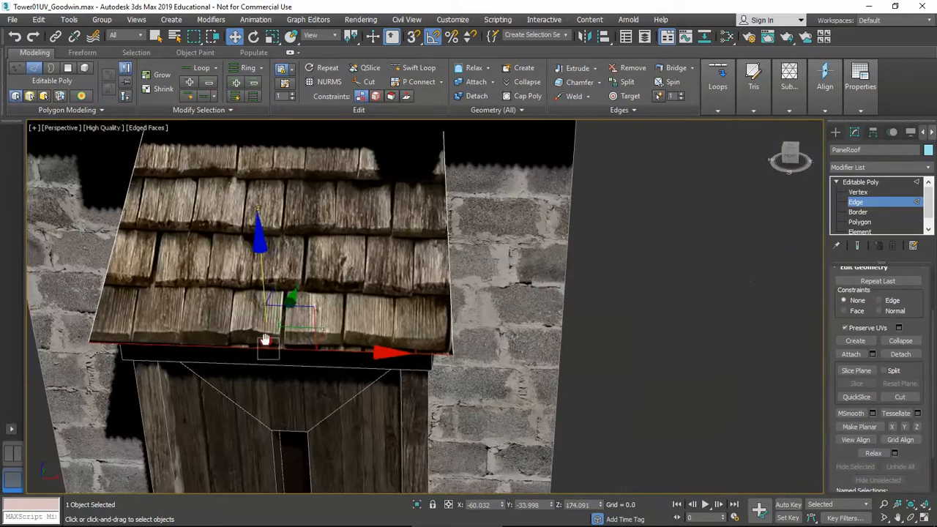
{"action": "middle_click_drag", "start_coordinate": [266, 344], "coordinate": [347, 341]}
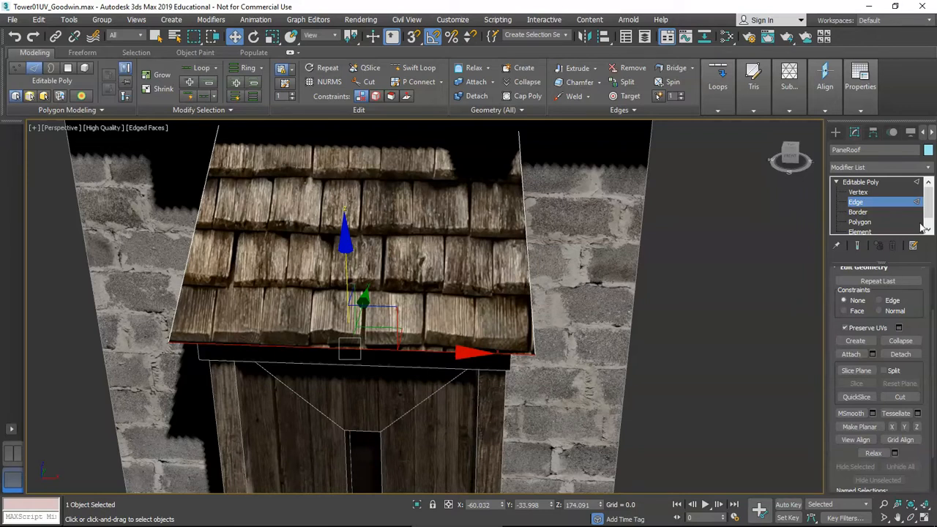
Leave edge editing on PaneRoof, select the wooden side panel behind the window post, and toggle its see-through display
{"action": "left_click", "coordinate": [860, 182]}
{"action": "middle_click_drag", "start_coordinate": [398, 268], "coordinate": [558, 219], "text": "alt"}
{"action": "scroll", "coordinate": [439, 238], "scroll_direction": "up", "scroll_amount": 3}
{"action": "scroll", "coordinate": [440, 238], "scroll_direction": "down", "scroll_amount": 4}
{"action": "middle_click_drag", "start_coordinate": [371, 242], "coordinate": [446, 248]}
{"action": "scroll", "coordinate": [449, 224], "scroll_direction": "up", "scroll_amount": 2}
{"action": "left_click", "coordinate": [403, 370]}
{"action": "mouse_move", "coordinate": [405, 371]}
{"action": "middle_mouse_down"}
{"action": "mouse_move", "coordinate": [426, 333]}
{"action": "mouse_move", "coordinate": [443, 335]}
{"action": "mouse_move", "coordinate": [317, 326]}
{"action": "mouse_move", "coordinate": [448, 338]}
{"action": "mouse_move", "coordinate": [435, 337]}
{"action": "middle_mouse_up"}
{"action": "key", "text": "alt+x"}
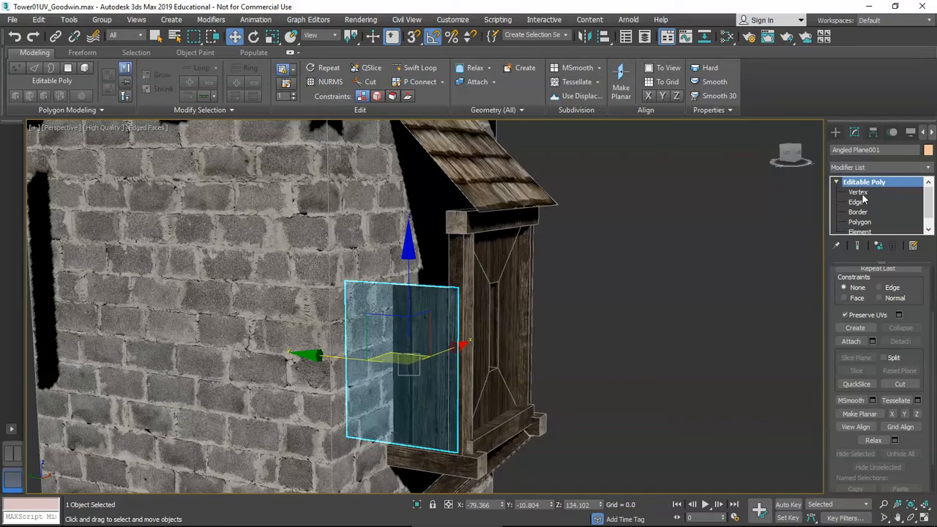
Edit the side panel at vertex level and select all of its corner vertices in wireframe display
{"action": "left_click", "coordinate": [859, 192]}
{"action": "middle_click_drag", "start_coordinate": [451, 307], "coordinate": [405, 315], "text": "alt"}
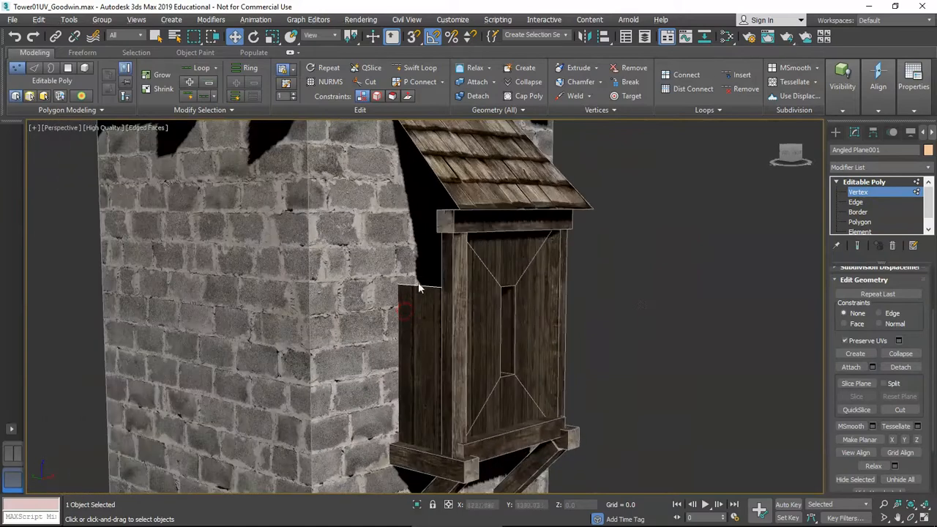
{"action": "key", "text": "F3"}
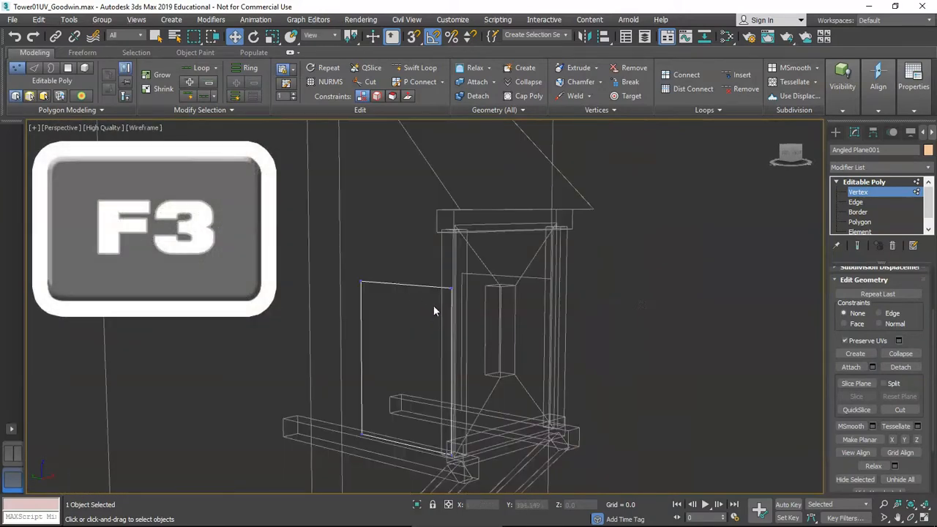
{"action": "key", "text": "F3"}
{"action": "key", "text": "F3"}
{"action": "left_click_drag", "start_coordinate": [338, 262], "coordinate": [493, 416]}
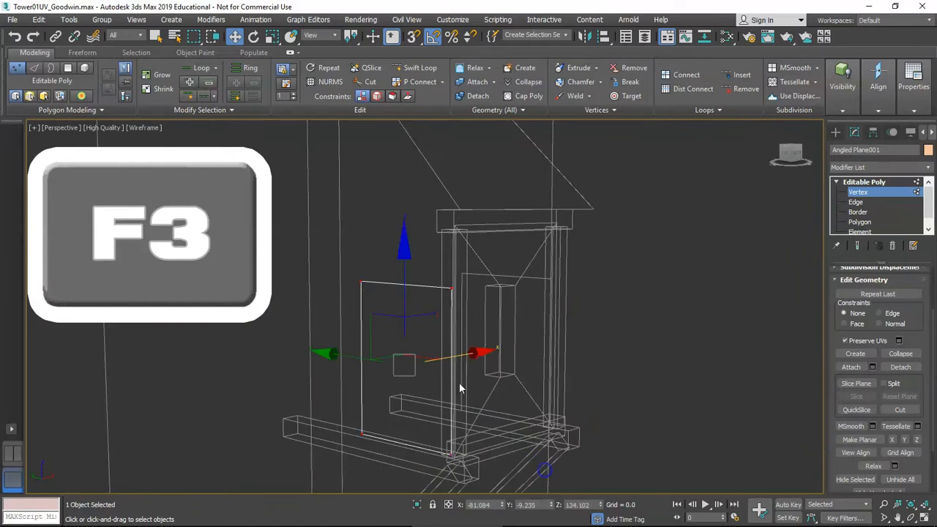
Try selecting the side panel's polygon and edges, and return to vertex level in shaded display
{"action": "left_click", "coordinate": [859, 222]}
{"action": "left_click", "coordinate": [439, 313]}
{"action": "left_click", "coordinate": [578, 377]}
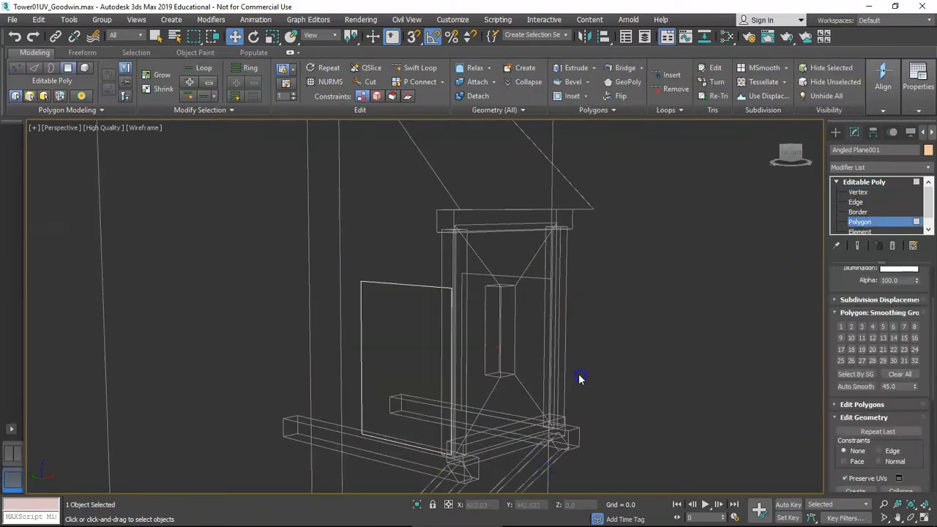
{"action": "left_click", "coordinate": [372, 310]}
{"action": "left_click_drag", "start_coordinate": [447, 345], "coordinate": [400, 303]}
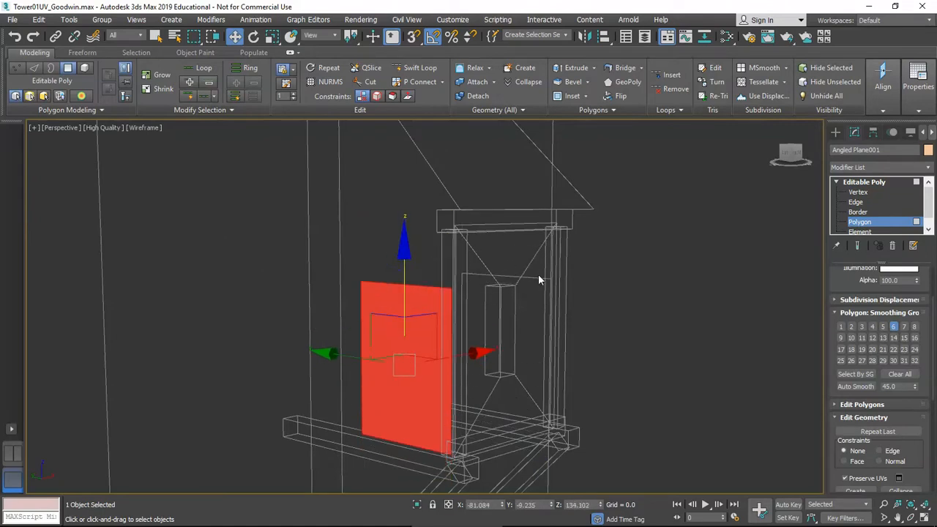
{"action": "key", "text": "2"}
{"action": "key", "text": "F3"}
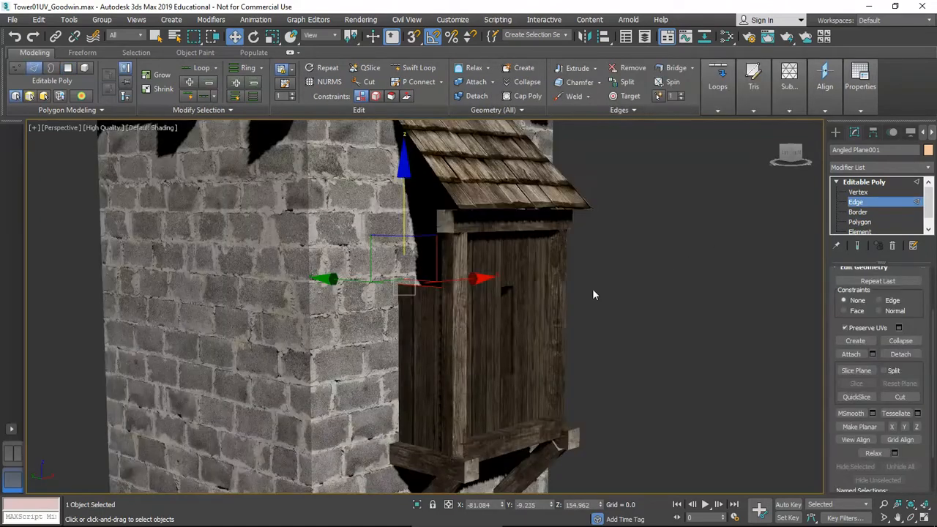
{"action": "key", "text": "1"}
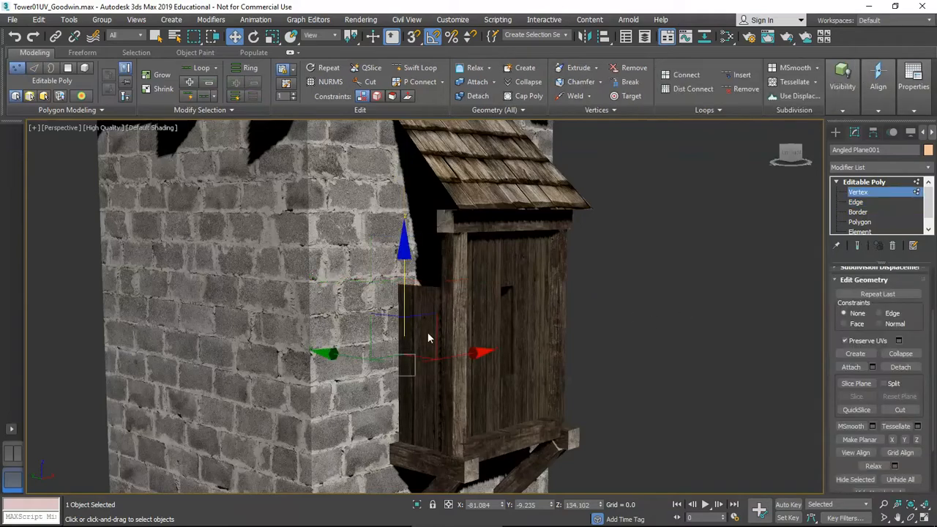
Raise the side panel's upper front vertex along the Z axis to about 181.5, just under the small roof
{"action": "middle_click_drag", "start_coordinate": [429, 354], "coordinate": [454, 330], "text": "alt"}
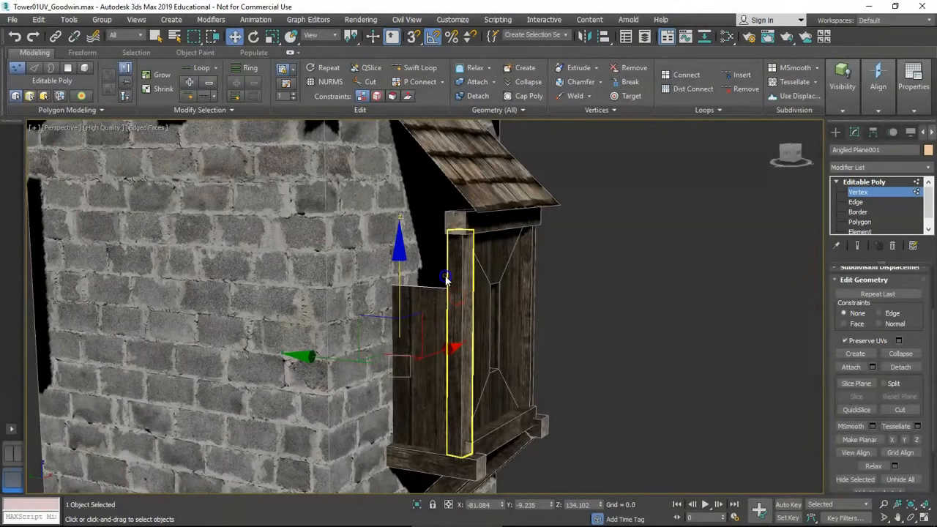
{"action": "mouse_move", "coordinate": [444, 276]}
{"action": "middle_mouse_down", "text": "alt"}
{"action": "mouse_move", "coordinate": [434, 252]}
{"action": "mouse_move", "coordinate": [469, 241]}
{"action": "mouse_move", "coordinate": [307, 234]}
{"action": "mouse_move", "coordinate": [472, 251]}
{"action": "middle_mouse_up", "text": "alt"}
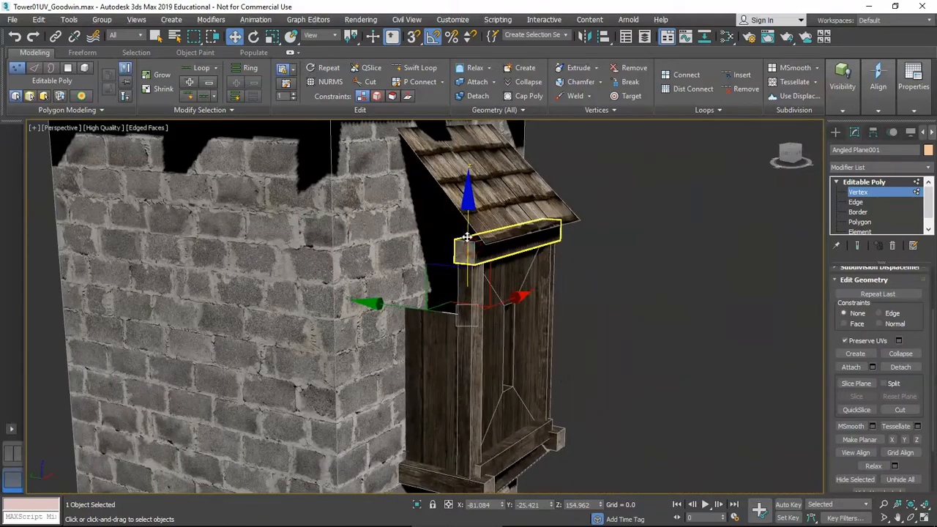
{"action": "middle_click_drag", "start_coordinate": [467, 173], "coordinate": [509, 178], "text": "alt"}
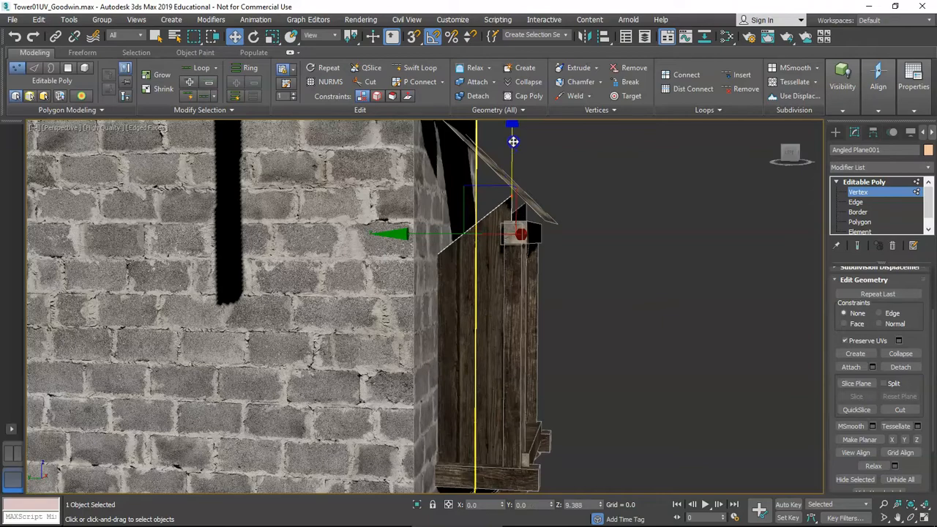
{"action": "middle_click_drag", "start_coordinate": [510, 138], "coordinate": [480, 241], "text": "alt"}
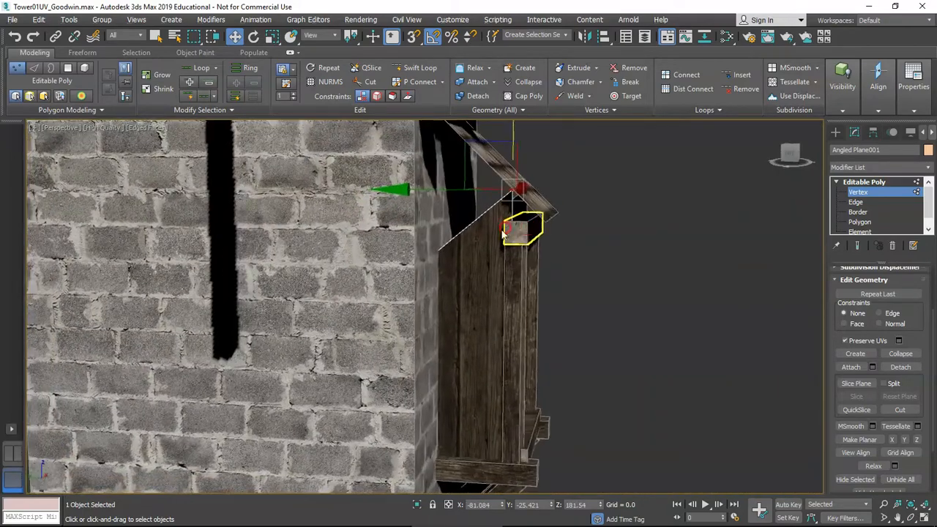
Select the side panel's upper rear vertex inside the wall and raise it to about Z 213, following the roof slope
{"action": "key", "text": "F3"}
{"action": "left_click_drag", "start_coordinate": [360, 247], "coordinate": [408, 327]}
{"action": "key", "text": "F3"}
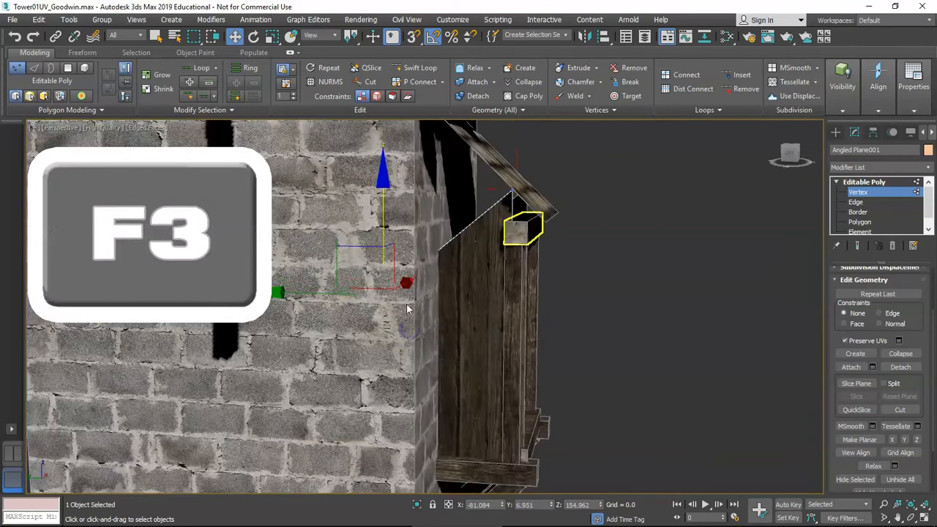
{"action": "middle_click_drag", "start_coordinate": [408, 309], "coordinate": [409, 358]}
{"action": "left_click_drag", "start_coordinate": [383, 264], "coordinate": [377, 31]}
{"action": "middle_click_drag", "start_coordinate": [285, 146], "coordinate": [393, 179]}
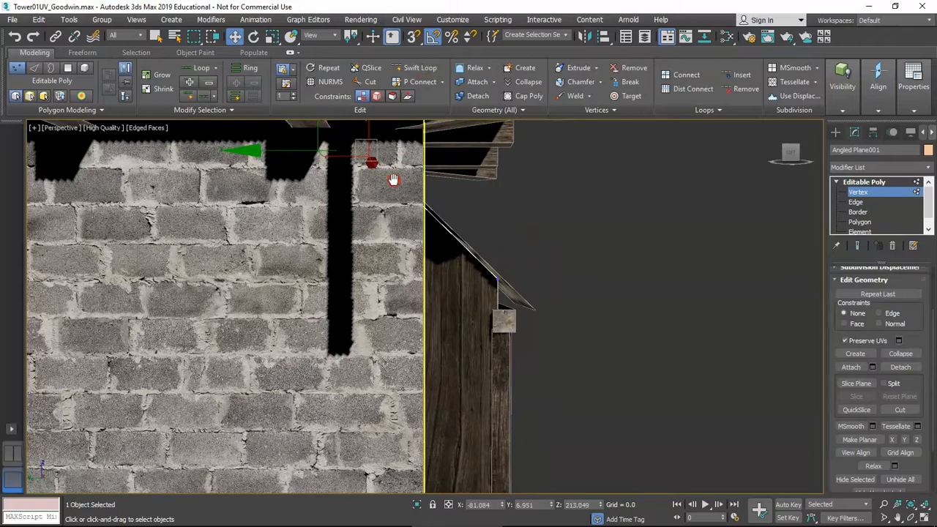
Lower the side panel's upper front vertex slightly to about Z 181 to fit beneath PaneRoof
{"action": "middle_click_drag", "start_coordinate": [450, 242], "coordinate": [424, 223]}
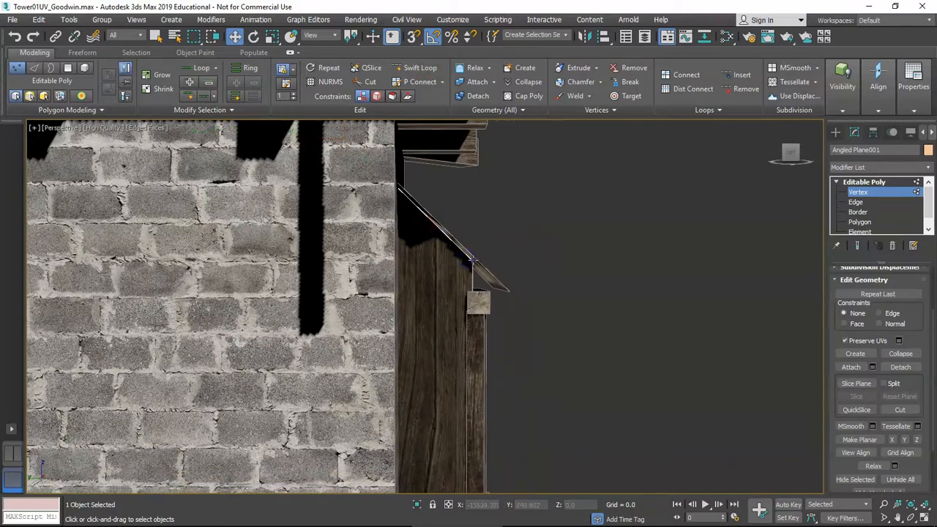
{"action": "left_click", "coordinate": [472, 260]}
{"action": "left_click_drag", "start_coordinate": [475, 206], "coordinate": [474, 209]}
{"action": "mouse_move", "coordinate": [466, 252]}
{"action": "middle_mouse_down", "text": "alt"}
{"action": "mouse_move", "coordinate": [443, 255]}
{"action": "mouse_move", "coordinate": [429, 231]}
{"action": "mouse_move", "coordinate": [453, 262]}
{"action": "mouse_move", "coordinate": [441, 265]}
{"action": "middle_mouse_up", "text": "alt"}
{"action": "scroll", "coordinate": [430, 231], "scroll_direction": "down", "scroll_amount": 3}
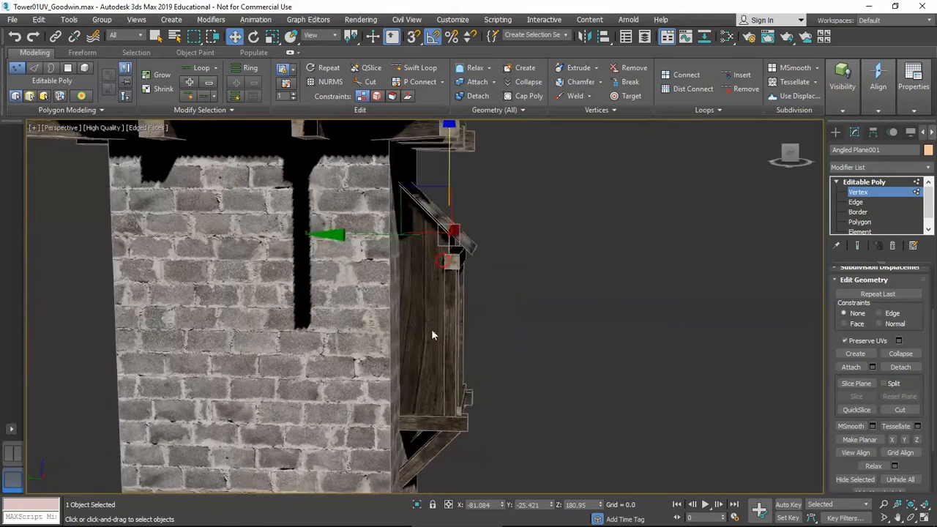
Examine the reshaped side panel from both sides of the window in wireframe and shaded display, checking its lower rear corner
{"action": "middle_click_drag", "start_coordinate": [431, 343], "coordinate": [430, 316]}
{"action": "middle_click_drag", "start_coordinate": [431, 316], "coordinate": [420, 322], "text": "alt"}
{"action": "key", "text": "F3"}
{"action": "key", "text": "F3"}
{"action": "left_click", "coordinate": [364, 385]}
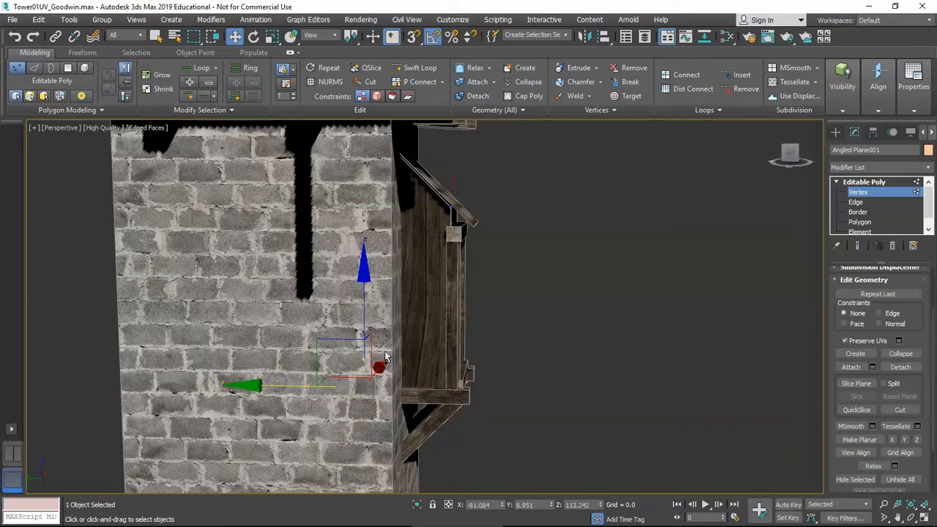
{"action": "scroll", "coordinate": [436, 346], "scroll_direction": "up", "scroll_amount": 3}
{"action": "middle_click_drag", "start_coordinate": [437, 346], "coordinate": [377, 336], "text": "alt"}
{"action": "scroll", "coordinate": [478, 342], "scroll_direction": "down", "scroll_amount": 4}
{"action": "middle_click_drag", "start_coordinate": [479, 345], "coordinate": [459, 359], "text": "alt"}
{"action": "scroll", "coordinate": [496, 378], "scroll_direction": "up", "scroll_amount": 4}
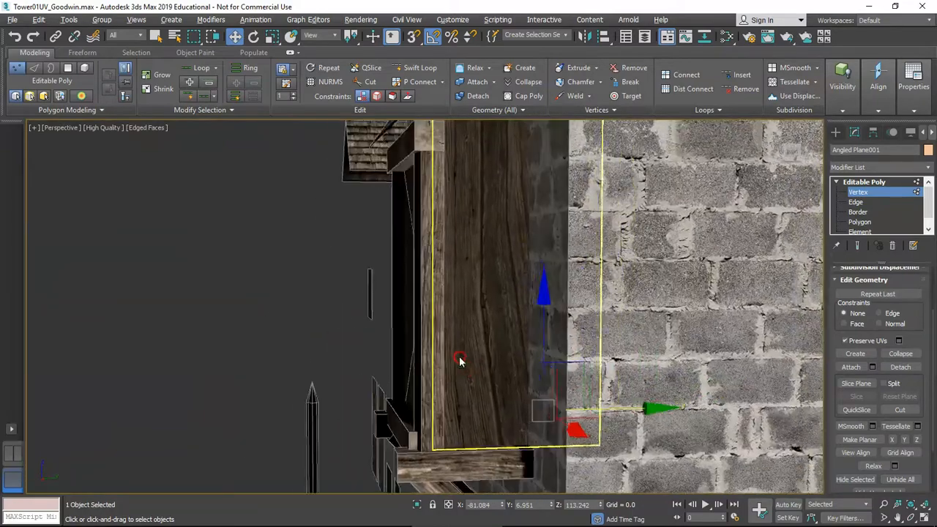
{"action": "left_click_drag", "start_coordinate": [460, 359], "coordinate": [459, 359]}
{"action": "scroll", "coordinate": [461, 358], "scroll_direction": "down", "scroll_amount": 4}
{"action": "middle_click_drag", "start_coordinate": [473, 357], "coordinate": [407, 317], "text": "alt"}
{"action": "scroll", "coordinate": [350, 322], "scroll_direction": "up", "scroll_amount": 4}
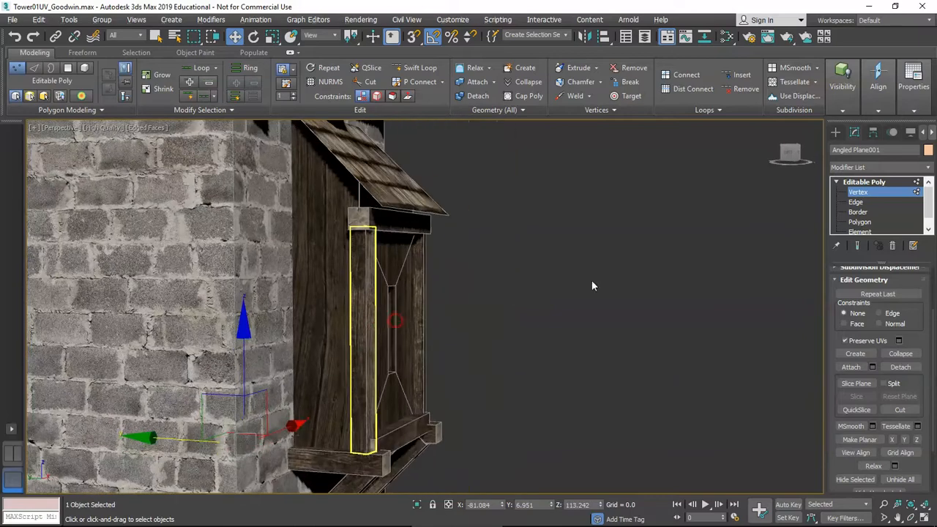
Leave vertex editing and inspect from the side how PaneRoof, the top beam and the side panel meet
{"action": "left_click", "coordinate": [870, 180]}
{"action": "middle_click_drag", "start_coordinate": [546, 242], "coordinate": [551, 278], "text": "alt"}
{"action": "left_click", "coordinate": [550, 277]}
{"action": "middle_click_drag", "start_coordinate": [447, 226], "coordinate": [417, 272]}
{"action": "left_click", "coordinate": [402, 281]}
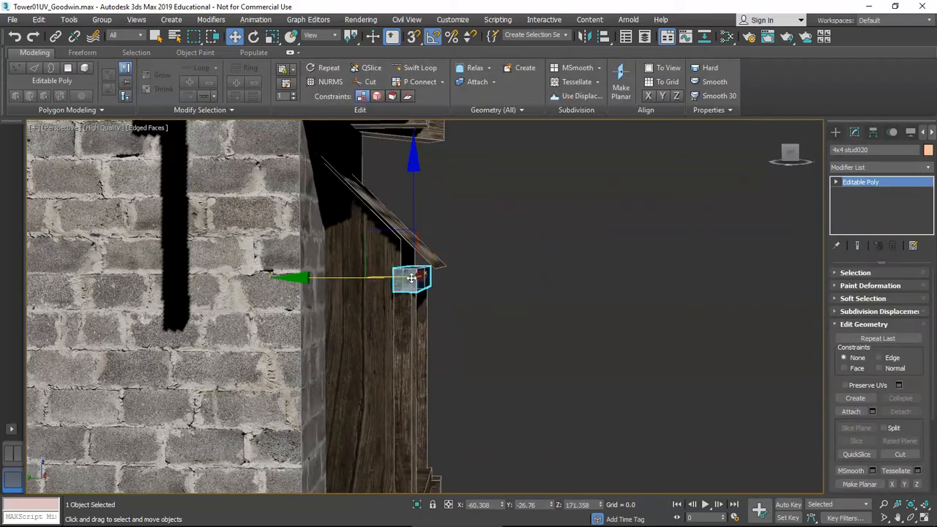
{"action": "scroll", "coordinate": [409, 277], "scroll_direction": "up", "scroll_amount": 2}
{"action": "scroll", "coordinate": [410, 279], "scroll_direction": "up", "scroll_amount": 3}
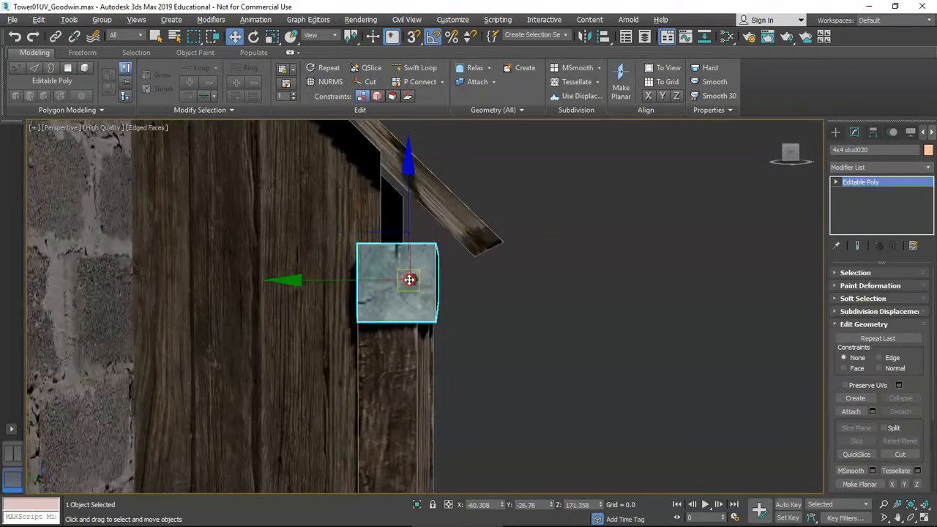
{"action": "left_click", "coordinate": [451, 205]}
{"action": "scroll", "coordinate": [407, 247], "scroll_direction": "down", "scroll_amount": 3}
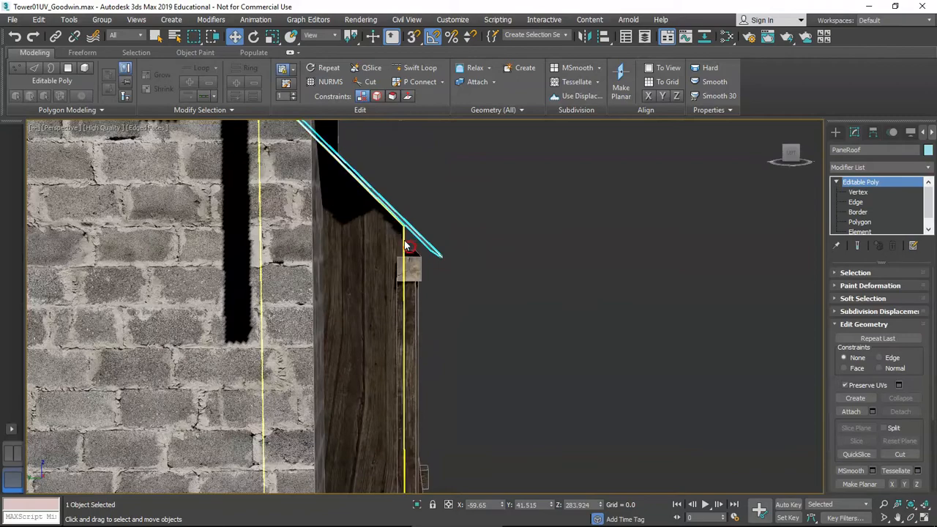
{"action": "scroll", "coordinate": [374, 256], "scroll_direction": "down", "scroll_amount": 5}
{"action": "scroll", "coordinate": [376, 253], "scroll_direction": "up", "scroll_amount": 5}
{"action": "left_click", "coordinate": [380, 254]}
{"action": "mouse_move", "coordinate": [380, 253]}
{"action": "middle_mouse_down", "text": "alt"}
{"action": "mouse_move", "coordinate": [368, 232]}
{"action": "mouse_move", "coordinate": [378, 249]}
{"action": "middle_mouse_up", "text": "alt"}
{"action": "scroll", "coordinate": [378, 249], "scroll_direction": "down", "scroll_amount": 2}
{"action": "middle_click_drag", "start_coordinate": [391, 184], "coordinate": [375, 275], "text": "alt"}
Apply a Shell modifier to PaneRoof
{"action": "left_click", "coordinate": [403, 268]}
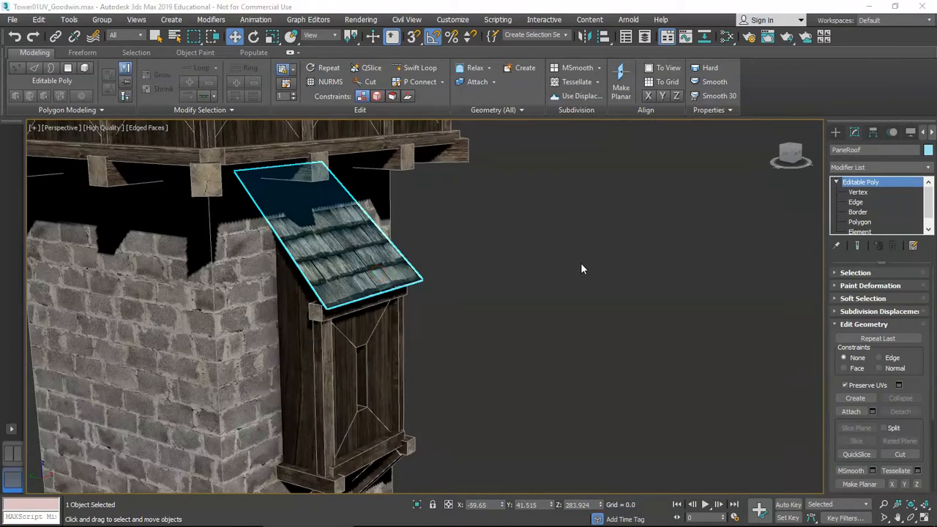
{"action": "left_click", "coordinate": [871, 168]}
{"action": "key", "text": "t"}
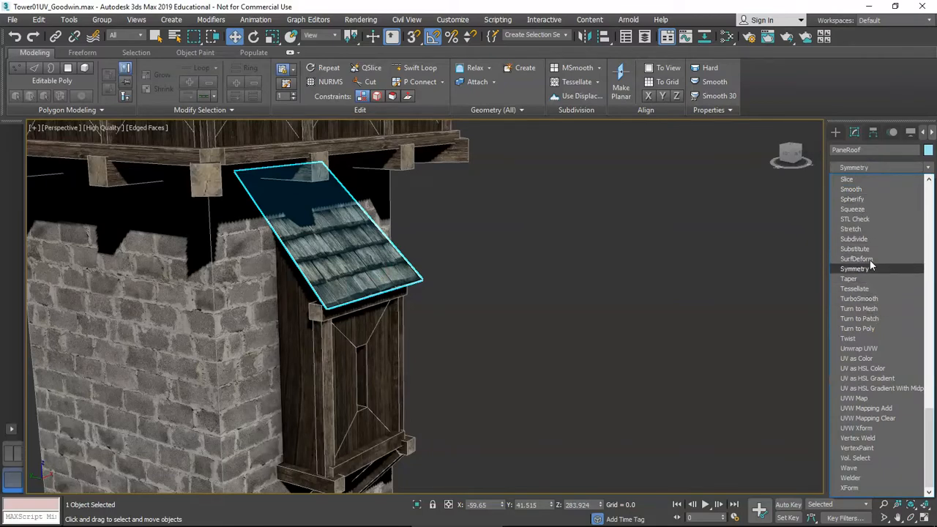
{"action": "key", "text": "s"}
{"action": "key", "text": "s"}
{"action": "key", "text": "s"}
{"action": "key", "text": "s"}
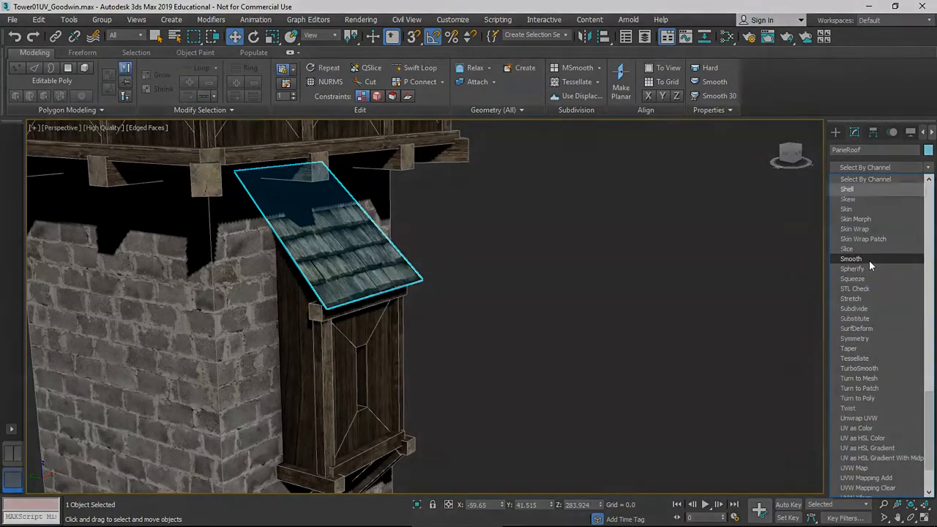
{"action": "key", "text": "s"}
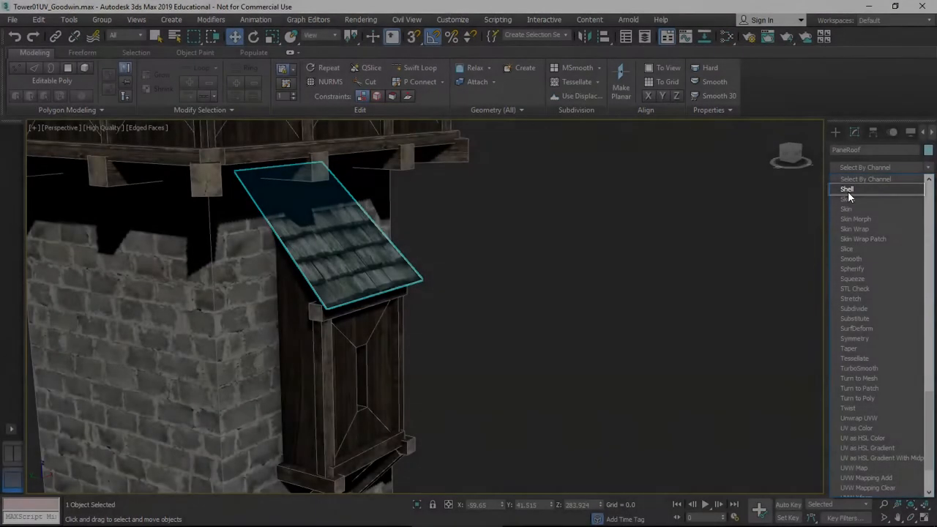
{"action": "left_click", "coordinate": [848, 194]}
Set PaneRoof's Shell inner amount to 1.0 and outer amount to 0.0 so its thickness extends underneath
{"action": "mouse_move", "coordinate": [403, 314]}
{"action": "middle_mouse_down", "text": "alt"}
{"action": "mouse_move", "coordinate": [442, 318]}
{"action": "mouse_move", "coordinate": [412, 299]}
{"action": "middle_mouse_up", "text": "alt"}
{"action": "scroll", "coordinate": [399, 305], "scroll_direction": "up", "scroll_amount": 4}
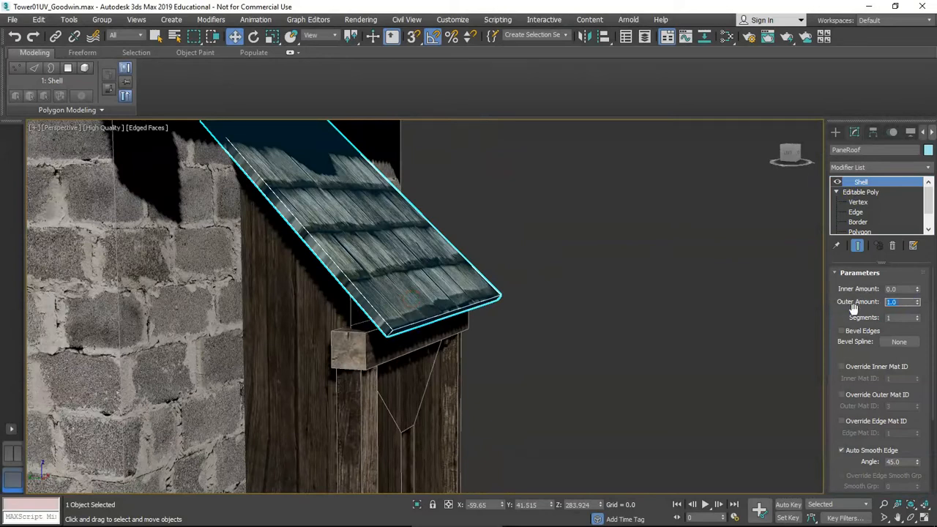
{"action": "left_click", "coordinate": [901, 289]}
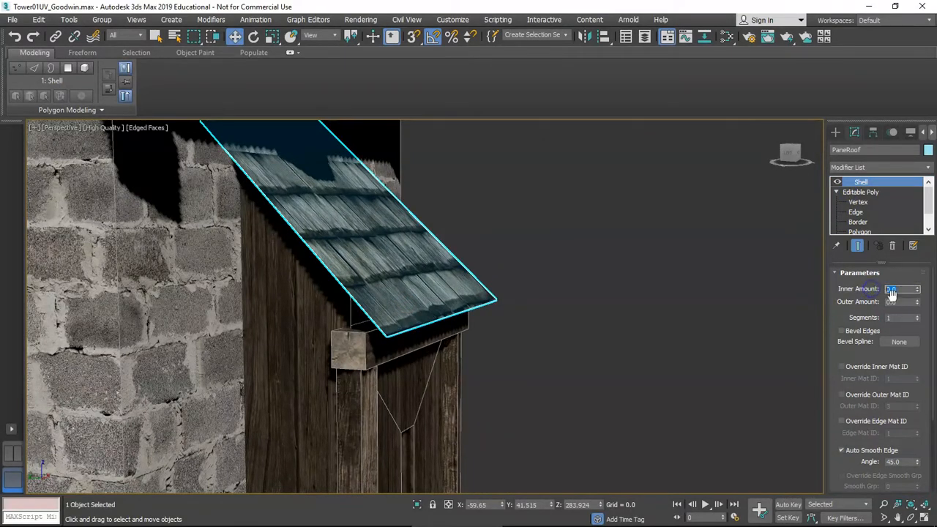
{"action": "middle_click_drag", "start_coordinate": [390, 324], "coordinate": [416, 348]}
{"action": "middle_click_drag", "start_coordinate": [415, 341], "coordinate": [369, 322], "text": "alt"}
{"action": "middle_click_drag", "start_coordinate": [537, 363], "coordinate": [578, 372], "text": "alt"}
{"action": "middle_click_drag", "start_coordinate": [465, 325], "coordinate": [543, 315], "text": "alt"}
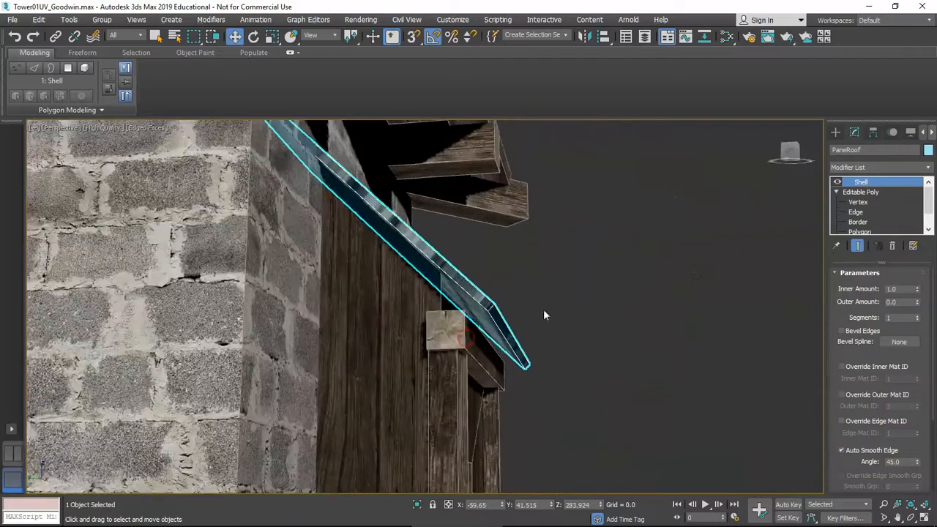
Center PaneRoof's pivot on the object and turn off pivot-only editing
{"action": "middle_click_drag", "start_coordinate": [448, 265], "coordinate": [579, 278]}
{"action": "scroll", "coordinate": [464, 276], "scroll_direction": "down", "scroll_amount": 4}
{"action": "scroll", "coordinate": [459, 238], "scroll_direction": "down", "scroll_amount": 4}
{"action": "middle_click_drag", "start_coordinate": [458, 238], "coordinate": [462, 260]}
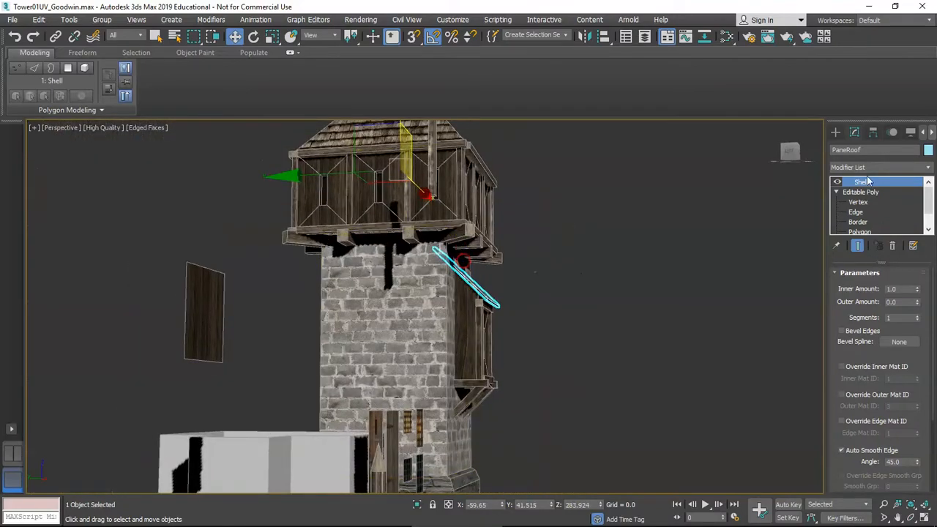
{"action": "left_click", "coordinate": [871, 133]}
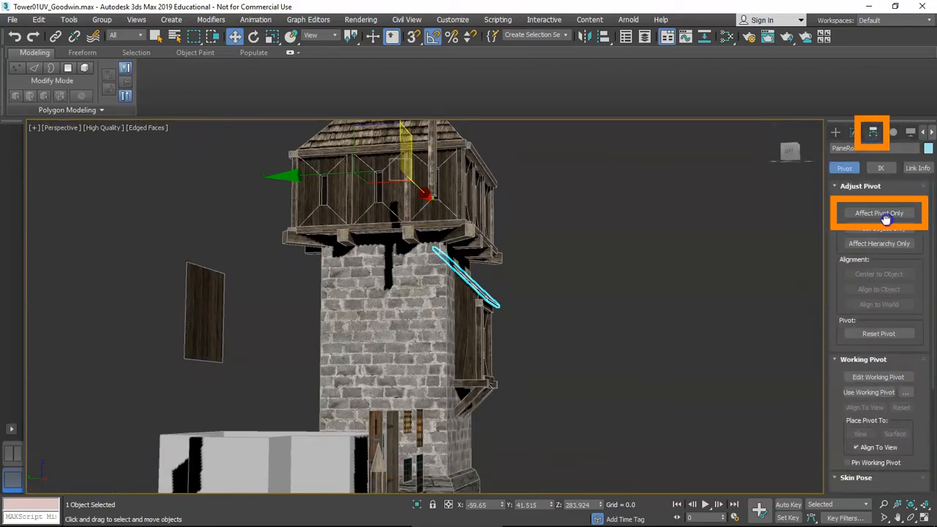
{"action": "left_click", "coordinate": [885, 218]}
{"action": "left_click", "coordinate": [886, 279]}
{"action": "left_click", "coordinate": [878, 213]}
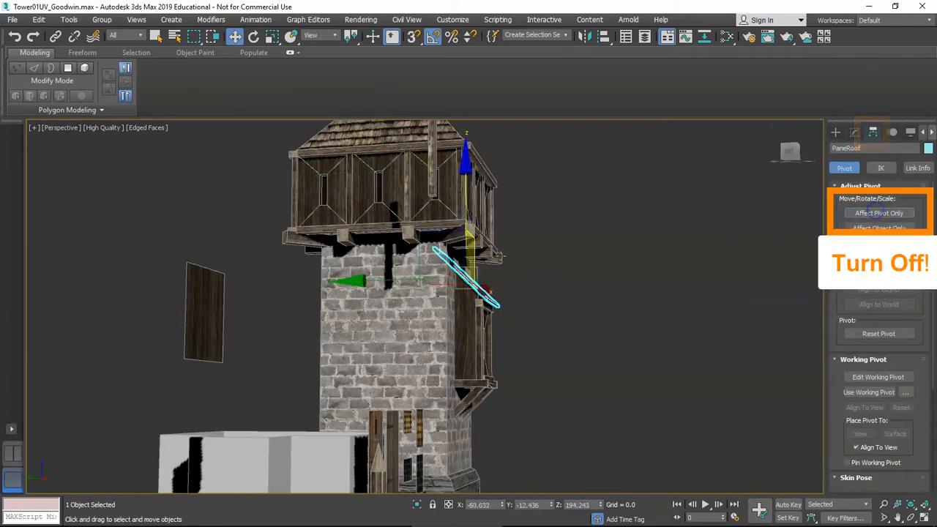
Lower PaneRoof slightly along Z toward the top beam of the window
{"action": "scroll", "coordinate": [487, 330], "scroll_direction": "up", "scroll_amount": 5}
{"action": "scroll", "coordinate": [468, 308], "scroll_direction": "up", "scroll_amount": 4}
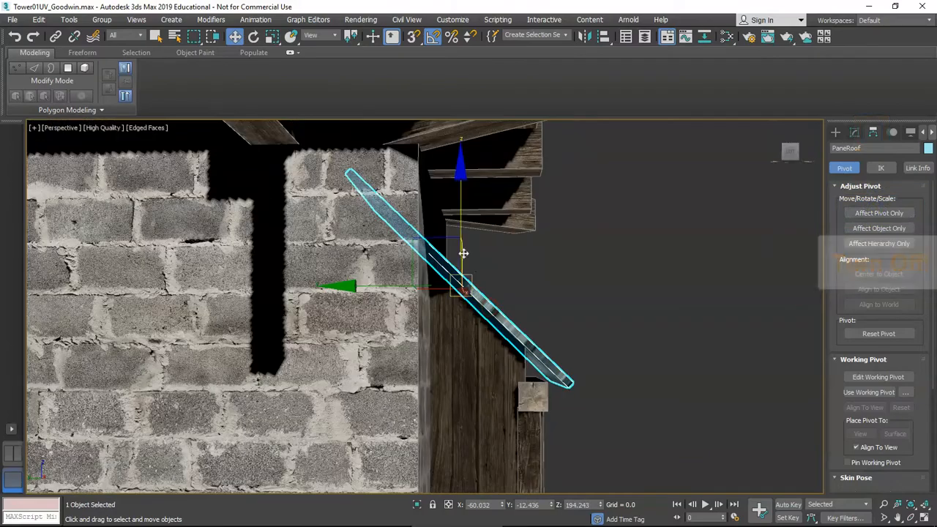
{"action": "left_click_drag", "start_coordinate": [458, 230], "coordinate": [459, 239]}
{"action": "middle_click_drag", "start_coordinate": [459, 239], "coordinate": [470, 282], "text": "alt"}
Select the side panel's upper front vertex and lower it to about Z 178, toward the roof's underside
{"action": "left_click", "coordinate": [490, 269]}
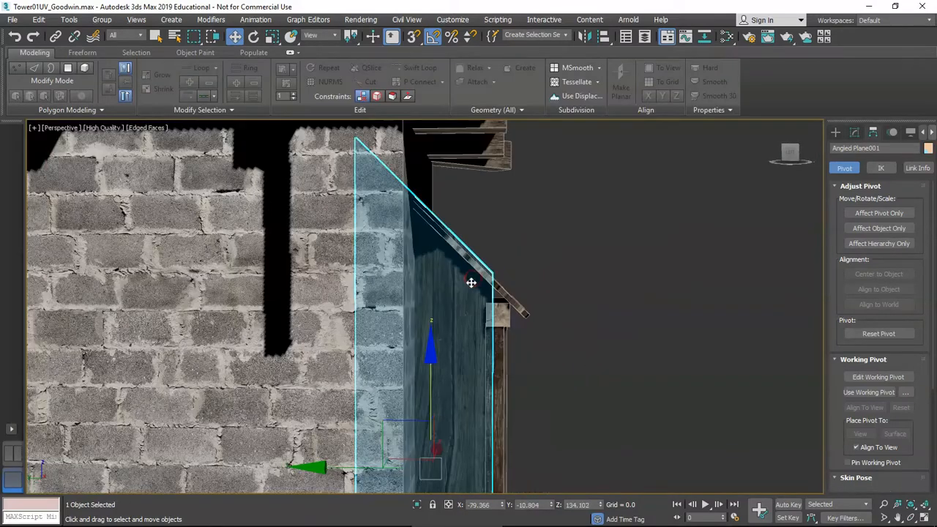
{"action": "key", "text": "1"}
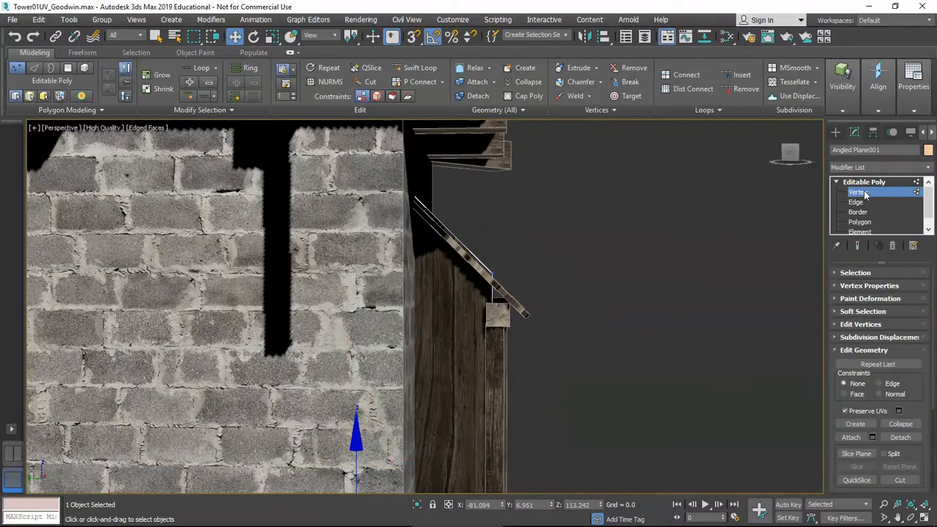
{"action": "left_click", "coordinate": [874, 182]}
{"action": "middle_click_drag", "start_coordinate": [441, 374], "coordinate": [472, 310], "text": "alt"}
{"action": "middle_click_drag", "start_coordinate": [472, 310], "coordinate": [474, 303], "text": "alt"}
{"action": "scroll", "coordinate": [472, 306], "scroll_direction": "down", "scroll_amount": 3}
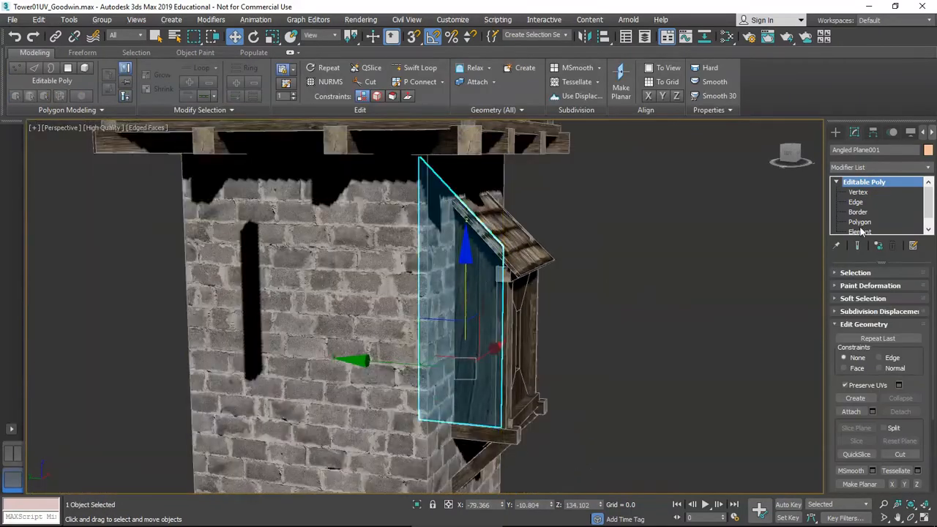
{"action": "left_click", "coordinate": [857, 192]}
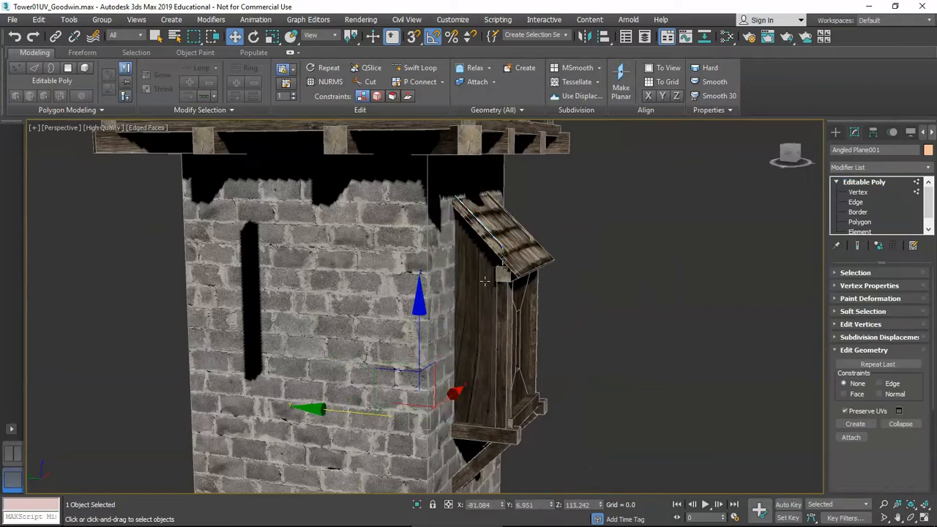
{"action": "left_click", "coordinate": [502, 247]}
{"action": "left_click_drag", "start_coordinate": [502, 182], "coordinate": [503, 188]}
{"action": "scroll", "coordinate": [513, 256], "scroll_direction": "up", "scroll_amount": 6}
{"action": "middle_click_drag", "start_coordinate": [527, 244], "coordinate": [448, 208], "text": "alt"}
{"action": "scroll", "coordinate": [505, 294], "scroll_direction": "up", "scroll_amount": 5}
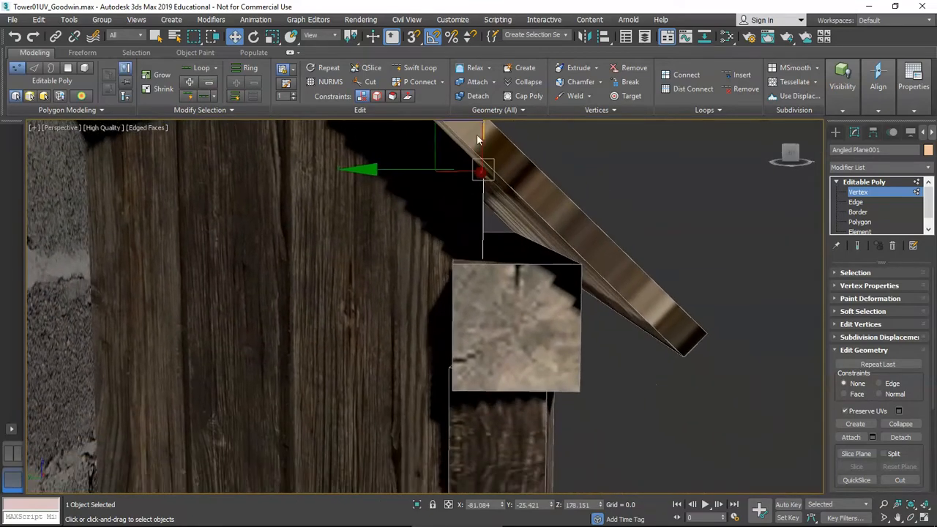
Adjust the side panel's upper front vertex along Z and Y to sit beneath PaneRoof, just above the top beam
{"action": "scroll", "coordinate": [494, 172], "scroll_direction": "down", "scroll_amount": 3}
{"action": "middle_click_drag", "start_coordinate": [494, 174], "coordinate": [472, 194]}
{"action": "left_click_drag", "start_coordinate": [467, 139], "coordinate": [470, 162]}
{"action": "middle_click_drag", "start_coordinate": [500, 221], "coordinate": [491, 220], "text": "alt"}
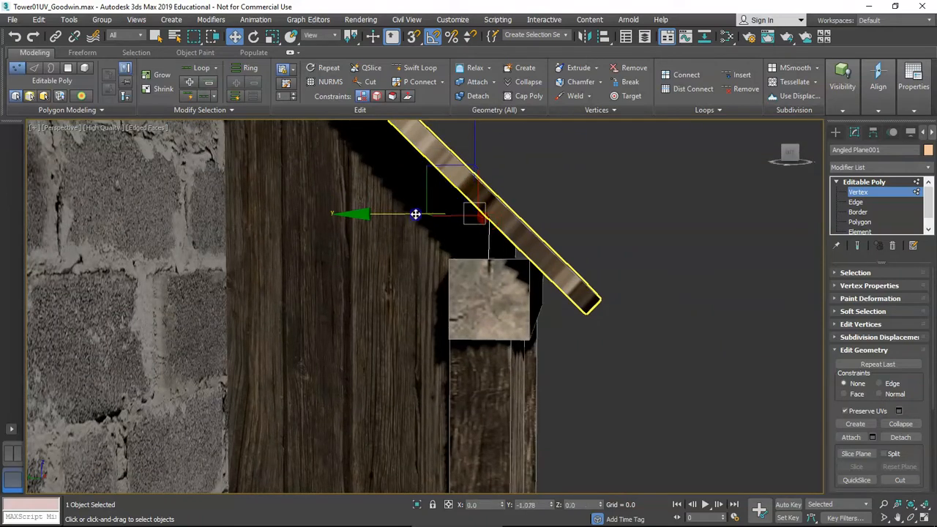
{"action": "middle_click_drag", "start_coordinate": [432, 216], "coordinate": [453, 240], "text": "alt"}
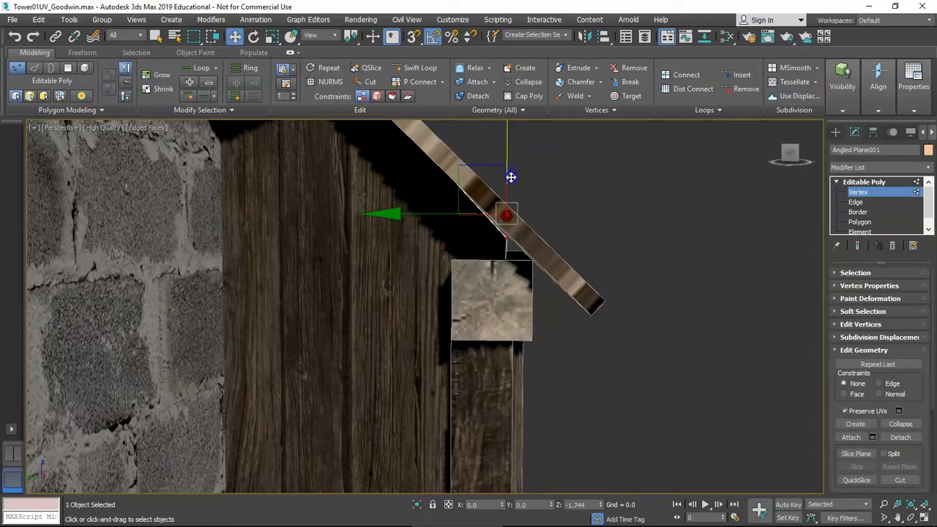
{"action": "left_click_drag", "start_coordinate": [510, 179], "coordinate": [513, 246]}
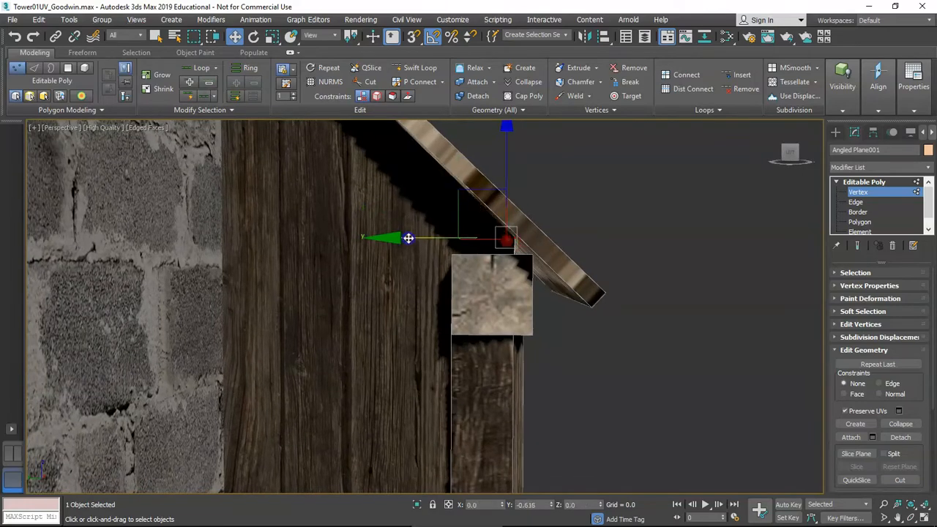
{"action": "middle_click_drag", "start_coordinate": [411, 239], "coordinate": [414, 310], "text": "alt"}
{"action": "middle_click_drag", "start_coordinate": [432, 318], "coordinate": [469, 300], "text": "alt"}
{"action": "scroll", "coordinate": [467, 326], "scroll_direction": "down", "scroll_amount": 5}
{"action": "scroll", "coordinate": [433, 268], "scroll_direction": "up", "scroll_amount": 5}
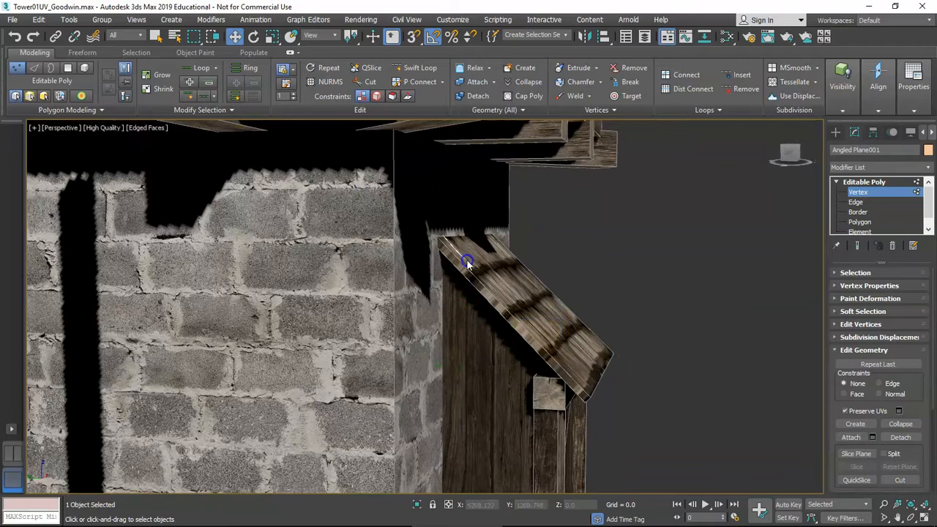
Select the side panel's upper rear vertex inside the wall and lower it to about Z 210
{"action": "key", "text": "F3"}
{"action": "left_click", "coordinate": [370, 161]}
{"action": "key", "text": "F3"}
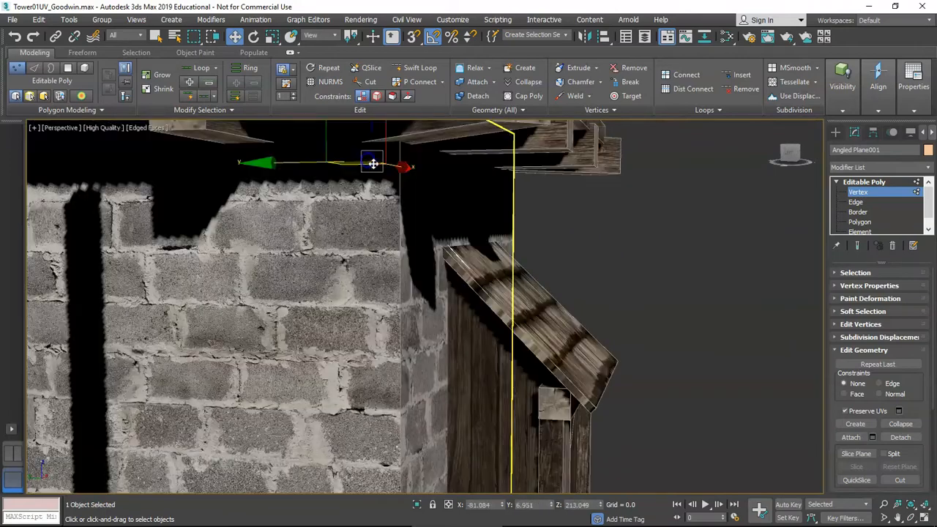
{"action": "middle_click_drag", "start_coordinate": [375, 149], "coordinate": [434, 278]}
{"action": "key", "text": "F3"}
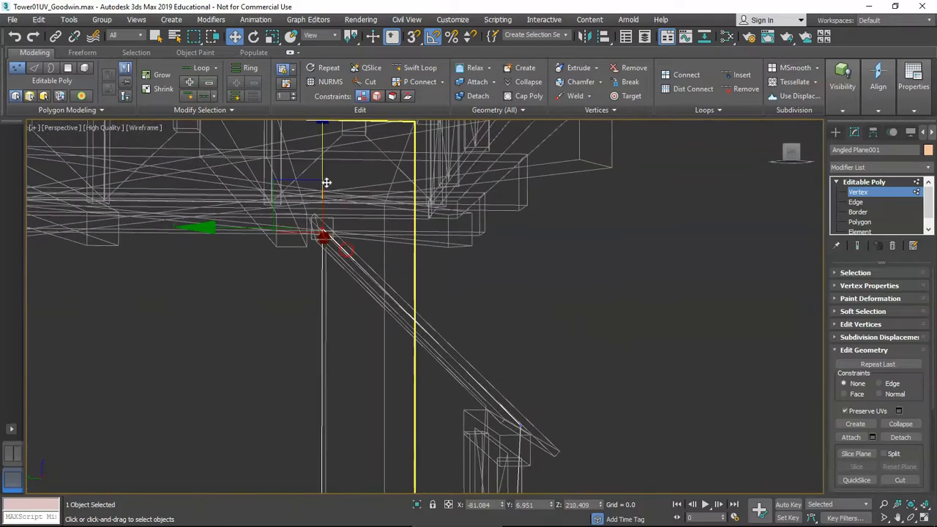
{"action": "middle_click_drag", "start_coordinate": [370, 256], "coordinate": [446, 350], "text": "alt"}
{"action": "scroll", "coordinate": [386, 275], "scroll_direction": "down", "scroll_amount": 6}
{"action": "key", "text": "F3"}
Leave vertex editing on the side panel and inspect its fit between the roof and the lower beam
{"action": "scroll", "coordinate": [400, 322], "scroll_direction": "down", "scroll_amount": 5}
{"action": "scroll", "coordinate": [402, 322], "scroll_direction": "up", "scroll_amount": 6}
{"action": "scroll", "coordinate": [432, 319], "scroll_direction": "up", "scroll_amount": 2}
{"action": "left_click", "coordinate": [867, 183]}
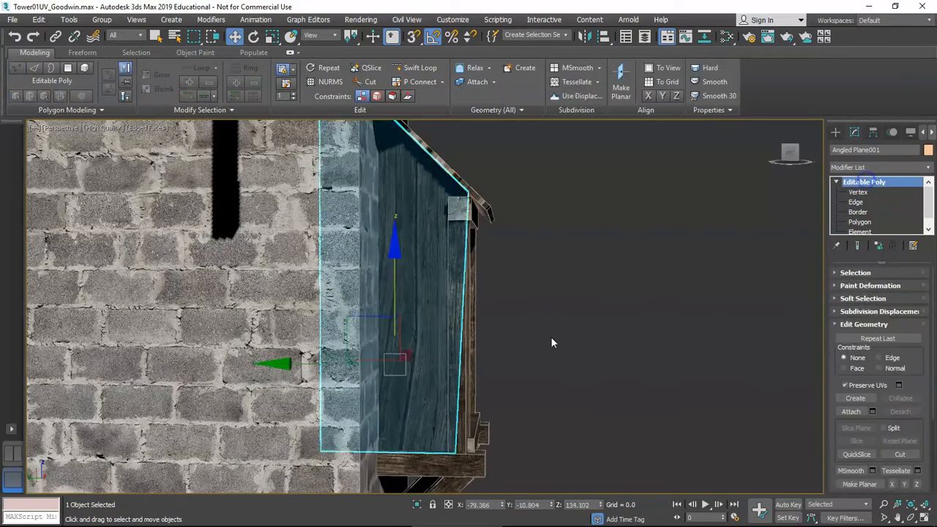
{"action": "middle_click_drag", "start_coordinate": [552, 341], "coordinate": [566, 297]}
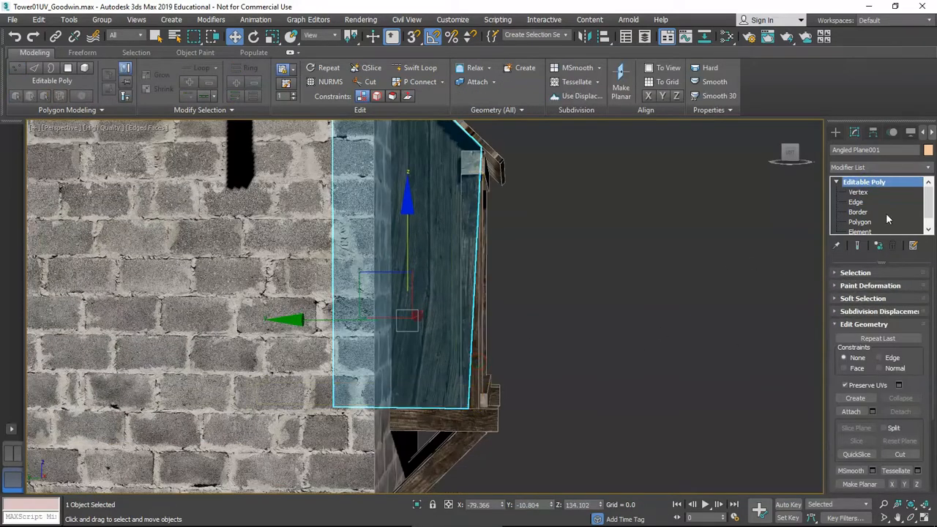
Select the horizontal beam beneath the side panel and clone it upward as a copy at about Z 171
{"action": "left_click", "coordinate": [568, 362]}
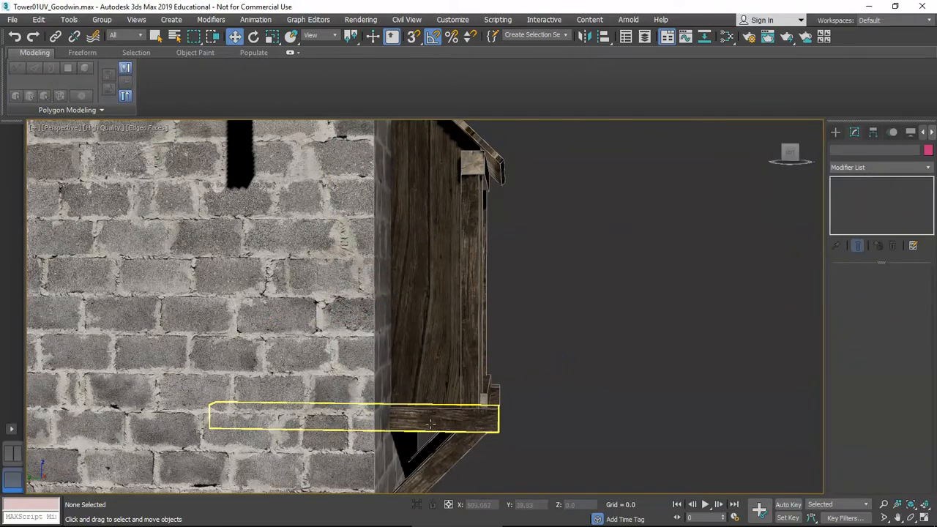
{"action": "left_click", "coordinate": [432, 420]}
{"action": "scroll", "coordinate": [431, 420], "scroll_direction": "down", "scroll_amount": 3}
{"action": "mouse_move", "coordinate": [432, 407]}
{"action": "middle_mouse_down", "text": "alt"}
{"action": "mouse_move", "coordinate": [422, 412]}
{"action": "mouse_move", "coordinate": [455, 407]}
{"action": "mouse_move", "coordinate": [462, 396]}
{"action": "mouse_move", "coordinate": [445, 408]}
{"action": "middle_mouse_up", "text": "alt"}
{"action": "scroll", "coordinate": [454, 408], "scroll_direction": "down", "scroll_amount": 3}
{"action": "left_click", "coordinate": [446, 448]}
{"action": "left_click", "coordinate": [453, 418]}
{"action": "scroll", "coordinate": [445, 408], "scroll_direction": "up", "scroll_amount": 3}
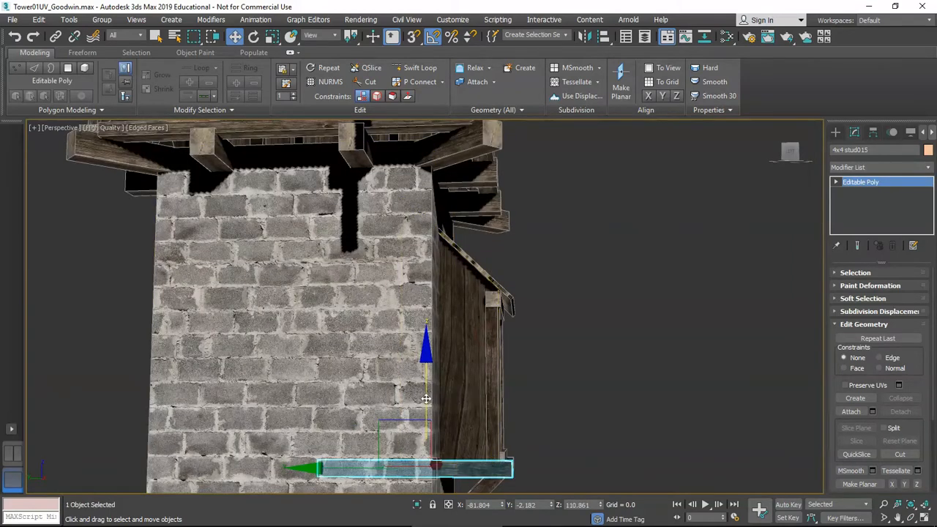
{"action": "mouse_move", "coordinate": [426, 398]}
{"action": "left_mouse_down", "text": "shift"}
{"action": "mouse_move", "coordinate": [412, 213]}
{"action": "mouse_move", "coordinate": [412, 233]}
{"action": "left_mouse_up", "text": "shift"}
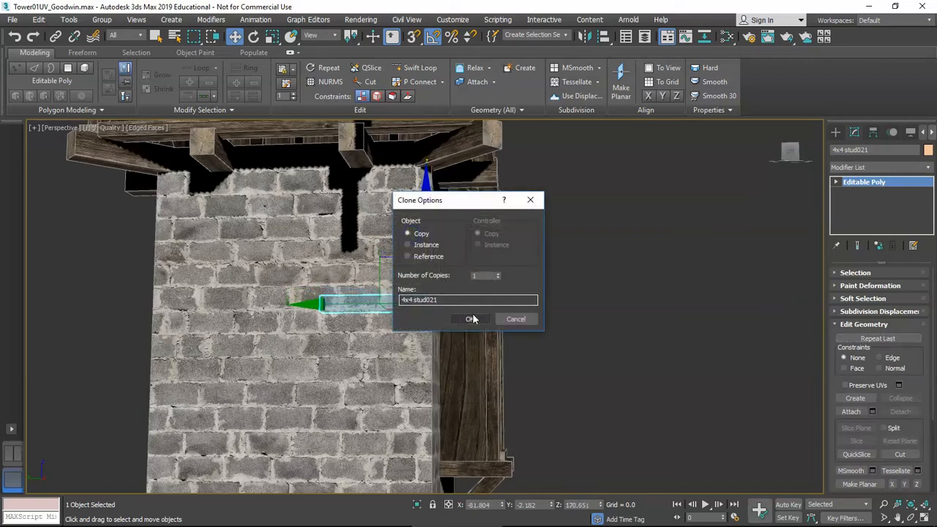
{"action": "left_click", "coordinate": [458, 323]}
Rotate the copied beam 35 degrees down toward the front and raise it toward PaneRoof
{"action": "mouse_move", "coordinate": [474, 301]}
{"action": "middle_mouse_down"}
{"action": "mouse_move", "coordinate": [472, 322]}
{"action": "mouse_move", "coordinate": [457, 327]}
{"action": "middle_mouse_up"}
{"action": "scroll", "coordinate": [471, 319], "scroll_direction": "up", "scroll_amount": 3}
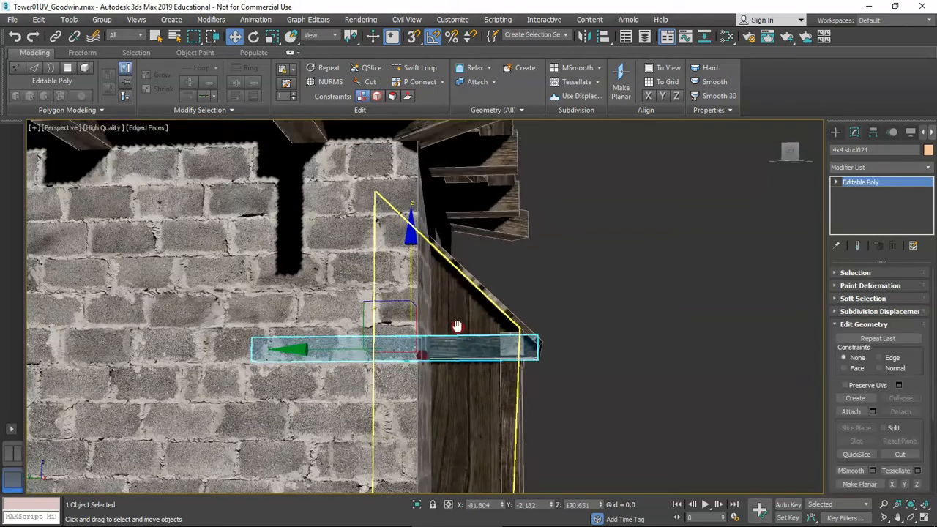
{"action": "key", "text": "e"}
{"action": "left_click_drag", "start_coordinate": [478, 260], "coordinate": [496, 273]}
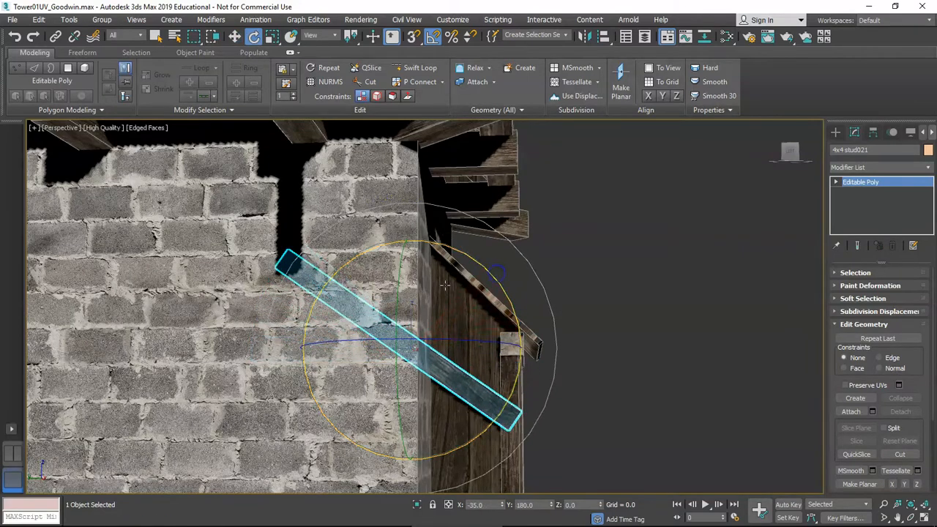
{"action": "key", "text": "w"}
{"action": "left_click_drag", "start_coordinate": [414, 270], "coordinate": [414, 195]}
Rotate the sloped beam about 10 degrees more to match the roof pitch, and move it against PaneRoof's underside
{"action": "scroll", "coordinate": [449, 304], "scroll_direction": "up", "scroll_amount": 8}
{"action": "key", "text": "e"}
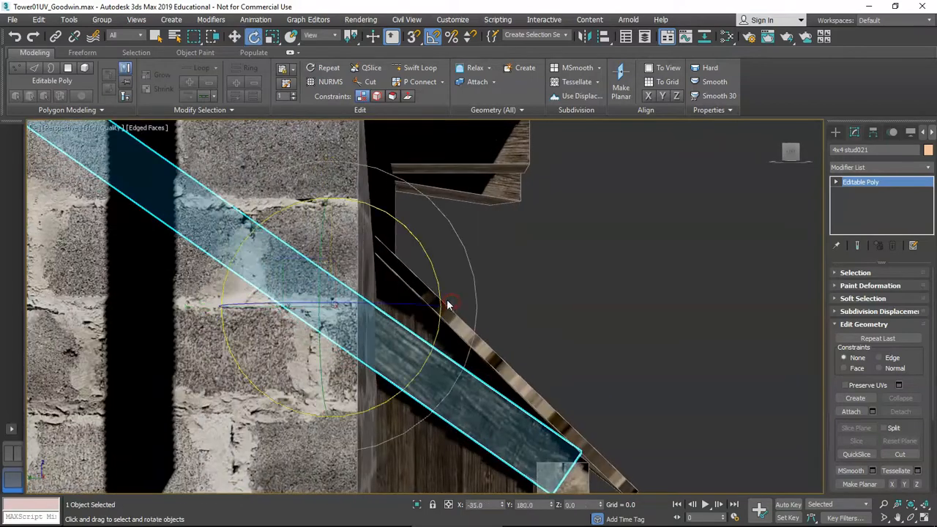
{"action": "left_click_drag", "start_coordinate": [414, 234], "coordinate": [418, 237]}
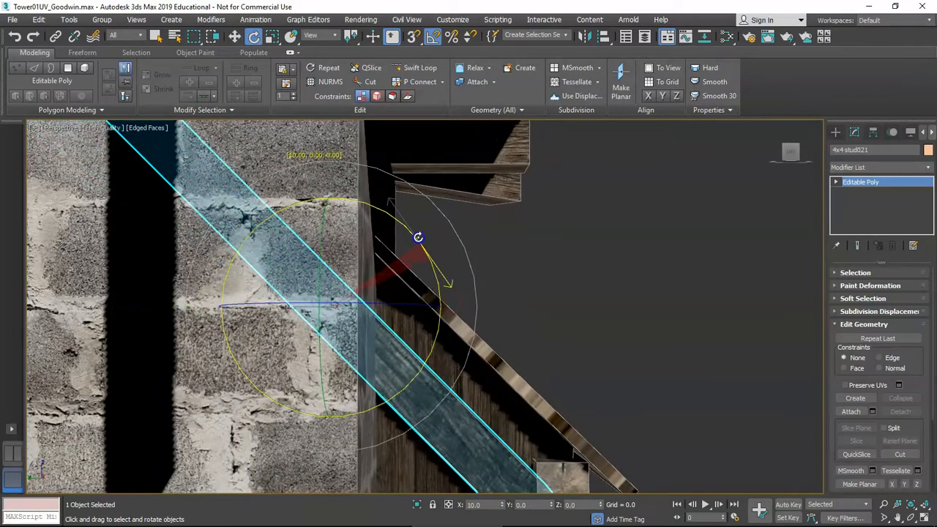
{"action": "key", "text": "w"}
{"action": "left_click_drag", "start_coordinate": [292, 262], "coordinate": [322, 231]}
{"action": "middle_click_drag", "start_coordinate": [442, 347], "coordinate": [493, 301]}
{"action": "left_click", "coordinate": [600, 422]}
{"action": "middle_click_drag", "start_coordinate": [600, 422], "coordinate": [539, 307]}
Clone the lower horizontal beam upward as another copy and lower it by about 3.6 beside the top beam
{"action": "left_click", "coordinate": [523, 436]}
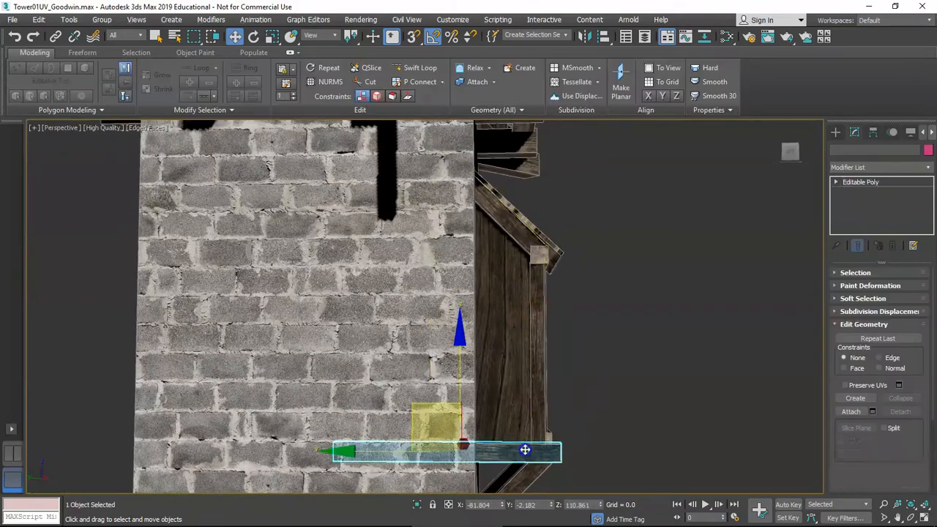
{"action": "left_click_drag", "start_coordinate": [459, 392], "coordinate": [453, 198]}
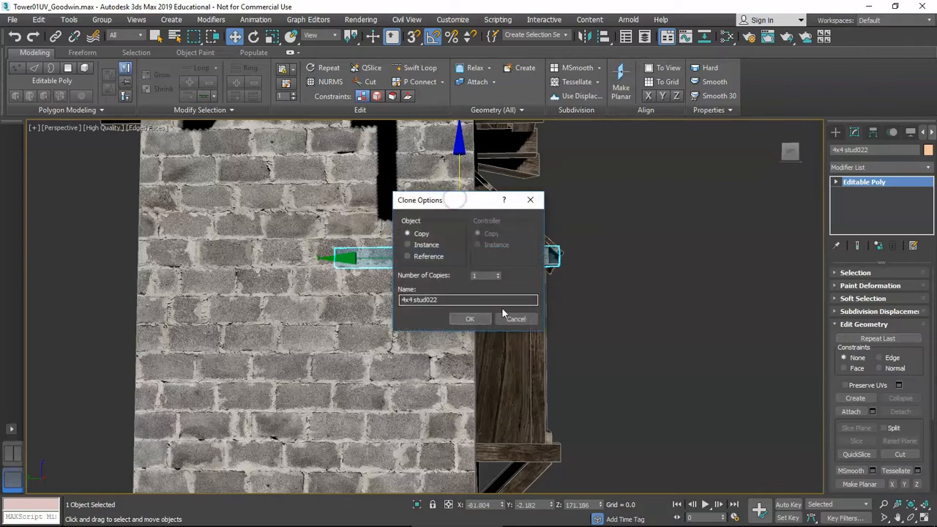
{"action": "left_click", "coordinate": [469, 318]}
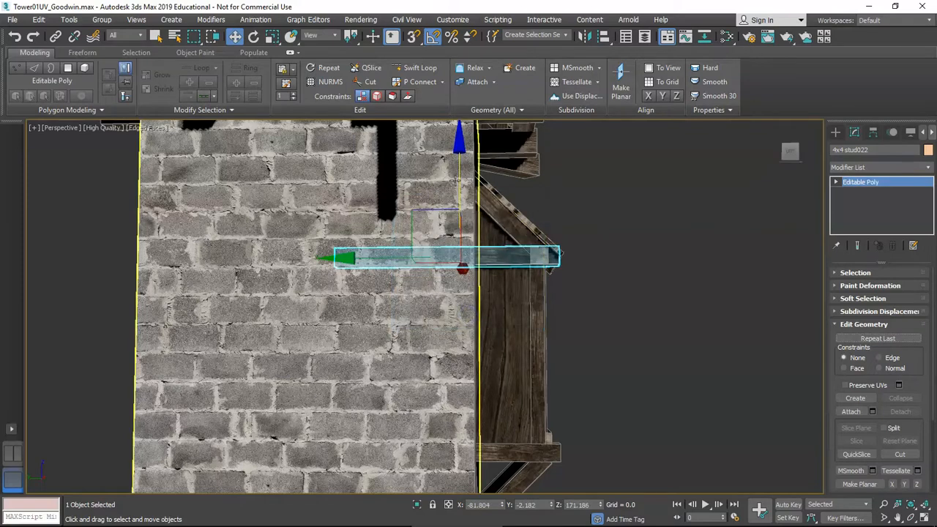
{"action": "left_click", "coordinate": [457, 188]}
{"action": "left_click", "coordinate": [511, 257]}
{"action": "left_click_drag", "start_coordinate": [460, 182], "coordinate": [459, 194]}
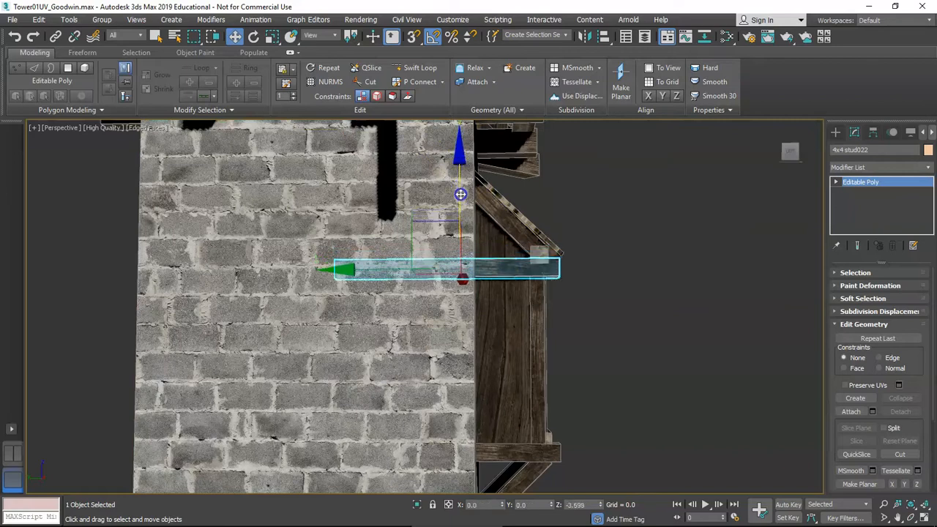
Slide the copied horizontal beam back toward the tower until its end meets the front top beam
{"action": "left_click_drag", "start_coordinate": [380, 270], "coordinate": [352, 267]}
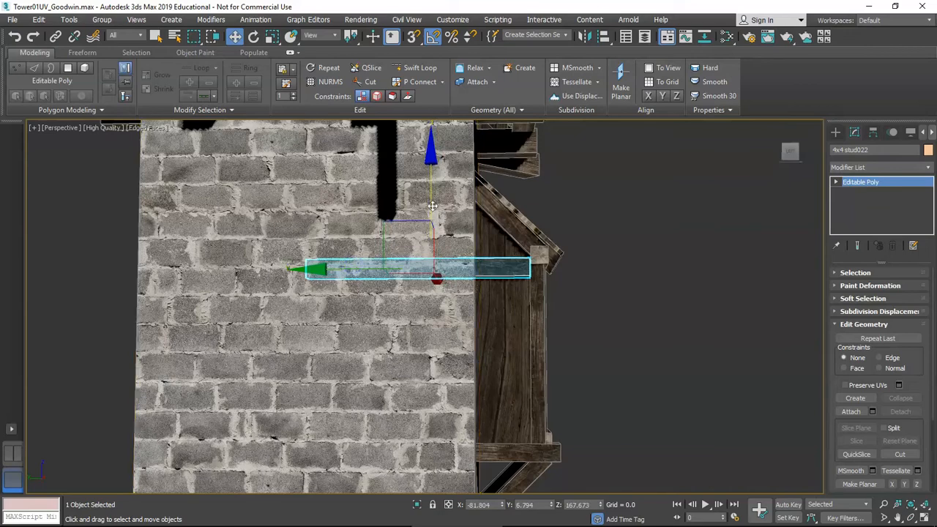
{"action": "left_click", "coordinate": [601, 269]}
{"action": "middle_click_drag", "start_coordinate": [601, 268], "coordinate": [534, 294], "text": "alt"}
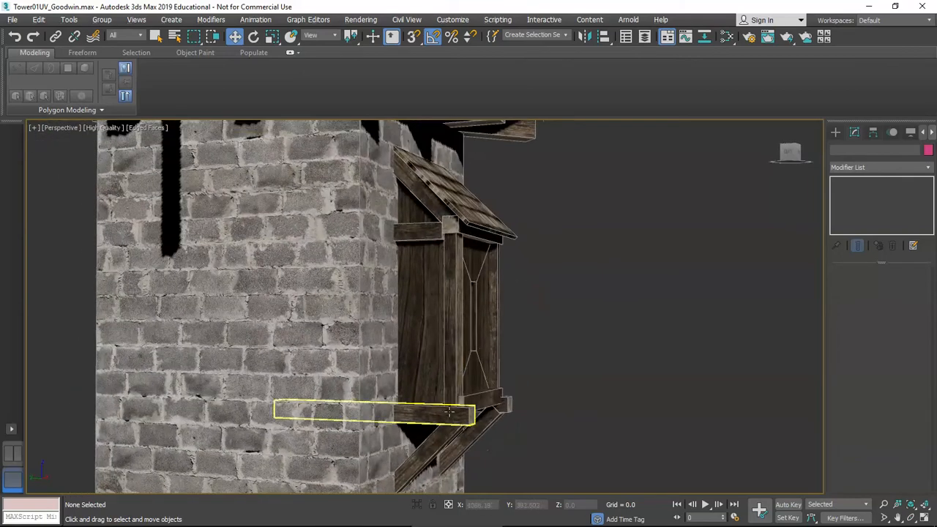
{"action": "scroll", "coordinate": [469, 361], "scroll_direction": "down", "scroll_amount": 4}
{"action": "mouse_move", "coordinate": [469, 360]}
{"action": "middle_mouse_down", "text": "alt"}
{"action": "mouse_move", "coordinate": [495, 359]}
{"action": "mouse_move", "coordinate": [470, 360]}
{"action": "middle_mouse_up", "text": "alt"}
{"action": "scroll", "coordinate": [467, 366], "scroll_direction": "up", "scroll_amount": 5}
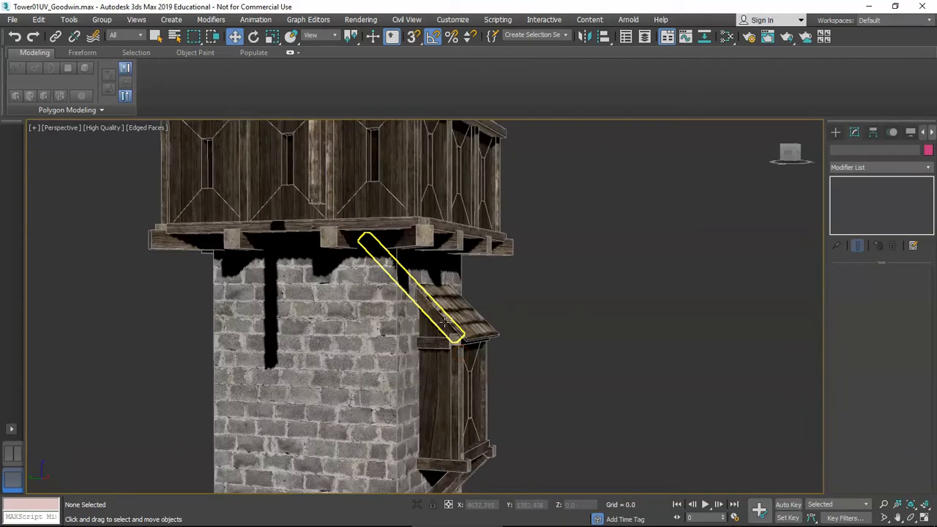
{"action": "middle_click_drag", "start_coordinate": [455, 390], "coordinate": [430, 283], "text": "alt"}
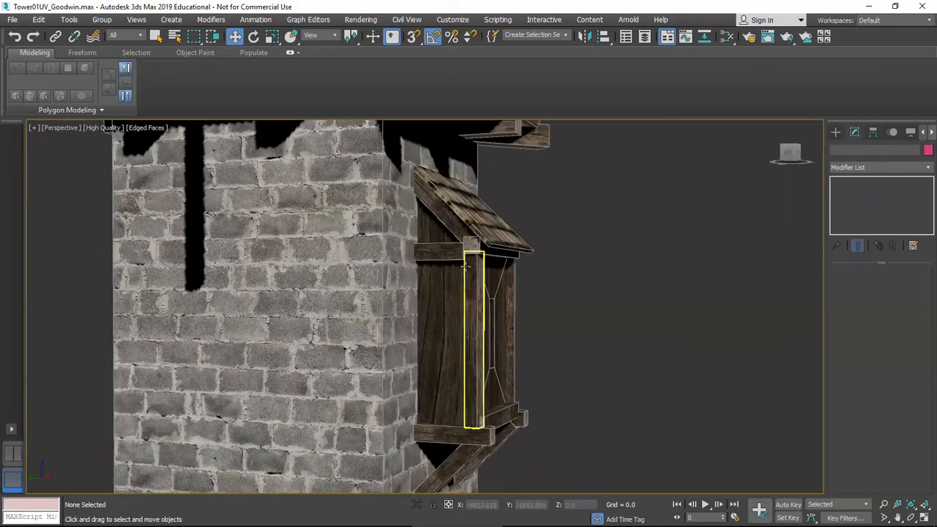
Clone the upper horizontal side beam and the sloped roof beam together as copies to the opposite side of the window
{"action": "left_click", "coordinate": [444, 249]}
{"action": "left_click", "coordinate": [458, 226], "text": "ctrl"}
{"action": "middle_click_drag", "start_coordinate": [504, 233], "coordinate": [448, 243], "text": "alt"}
{"action": "key", "text": "z"}
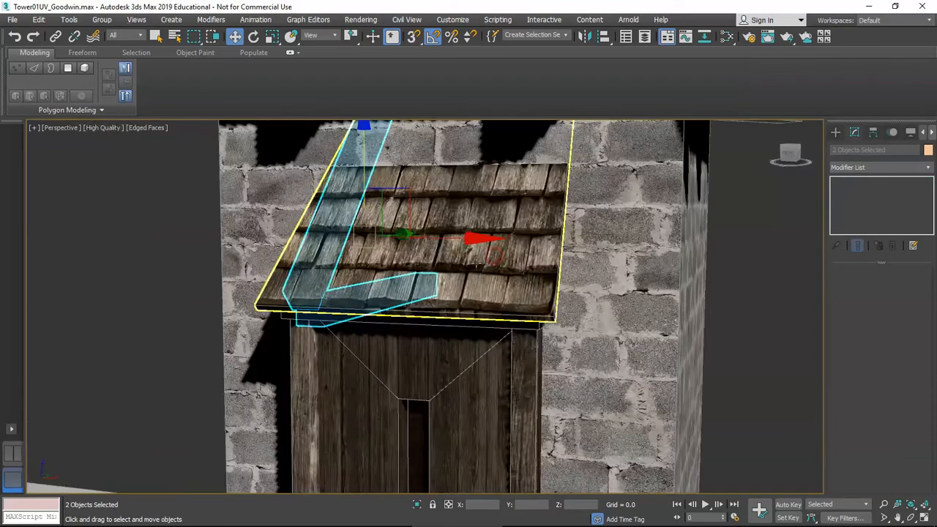
{"action": "left_click_drag", "start_coordinate": [456, 238], "coordinate": [651, 249], "text": "shift"}
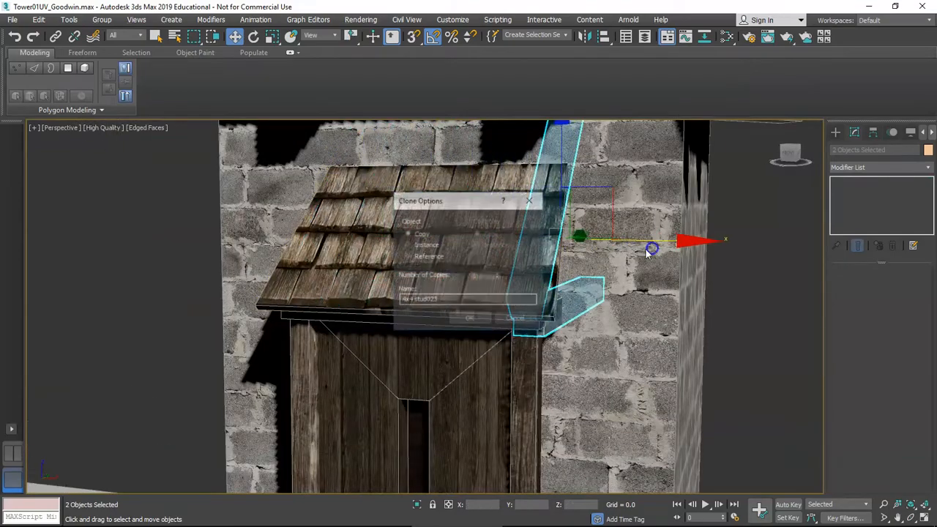
{"action": "left_click", "coordinate": [472, 321]}
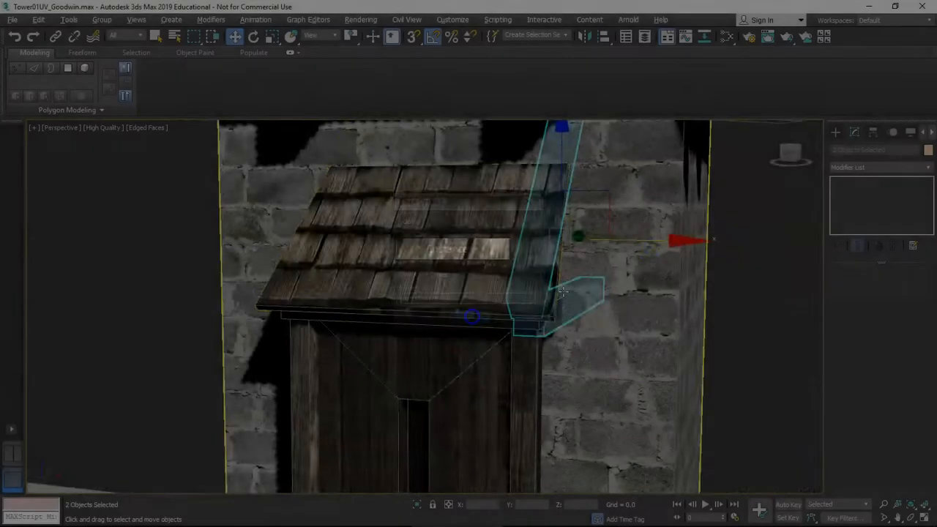
Nudge the two copied beams slightly inward along X and check their fit against the opposite side panel
{"action": "key", "text": "z"}
{"action": "mouse_move", "coordinate": [652, 230]}
{"action": "left_mouse_down"}
{"action": "mouse_move", "coordinate": [663, 231]}
{"action": "mouse_move", "coordinate": [650, 229]}
{"action": "left_mouse_up"}
{"action": "middle_click_drag", "start_coordinate": [540, 294], "coordinate": [457, 267], "text": "alt"}
{"action": "left_click", "coordinate": [407, 313]}
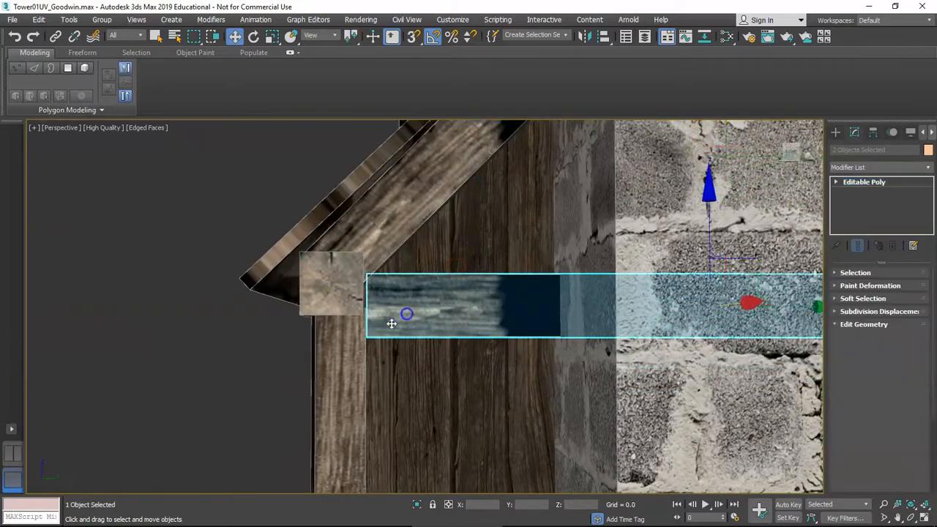
{"action": "scroll", "coordinate": [391, 322], "scroll_direction": "down", "scroll_amount": 6}
{"action": "left_click", "coordinate": [615, 364]}
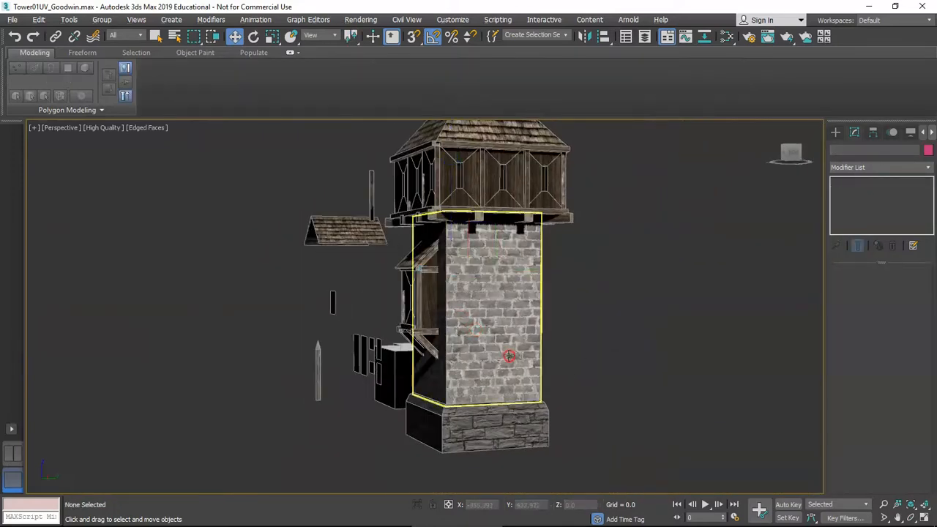
Turn off the edged-faces display and review the whole tower from the front
{"action": "middle_click_drag", "start_coordinate": [508, 355], "coordinate": [556, 360]}
{"action": "key", "text": "F4"}
{"action": "scroll", "coordinate": [498, 276], "scroll_direction": "up", "scroll_amount": 4}
{"action": "middle_click_drag", "start_coordinate": [499, 276], "coordinate": [434, 377], "text": "alt"}
{"action": "scroll", "coordinate": [404, 341], "scroll_direction": "down", "scroll_amount": 4}
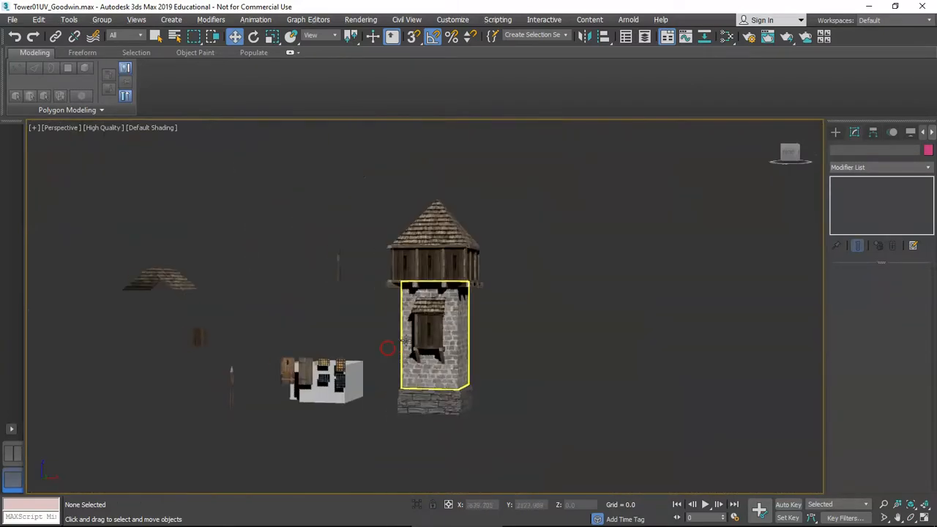
Clone the spare Flat Panel as an instance in front of the tower window, at about X -64.2
{"action": "scroll", "coordinate": [199, 337], "scroll_direction": "up", "scroll_amount": 4}
{"action": "left_click", "coordinate": [195, 328]}
{"action": "scroll", "coordinate": [347, 355], "scroll_direction": "down", "scroll_amount": 2}
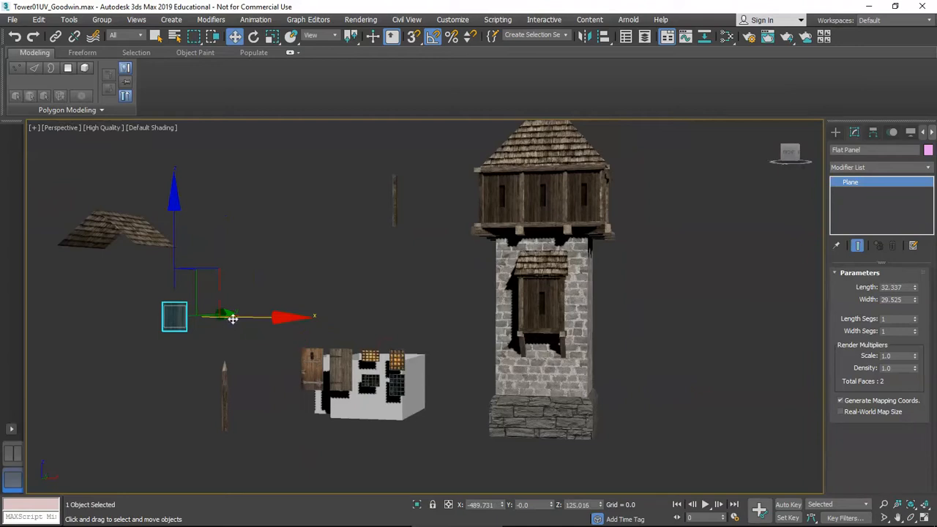
{"action": "left_click_drag", "start_coordinate": [239, 318], "coordinate": [393, 319], "text": "shift"}
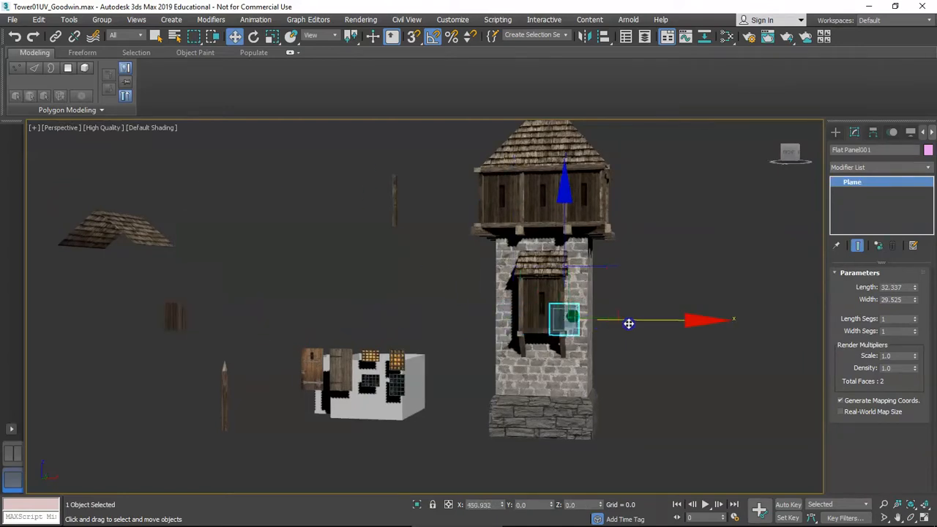
{"action": "left_click_drag", "start_coordinate": [605, 322], "coordinate": [605, 324], "text": "shift"}
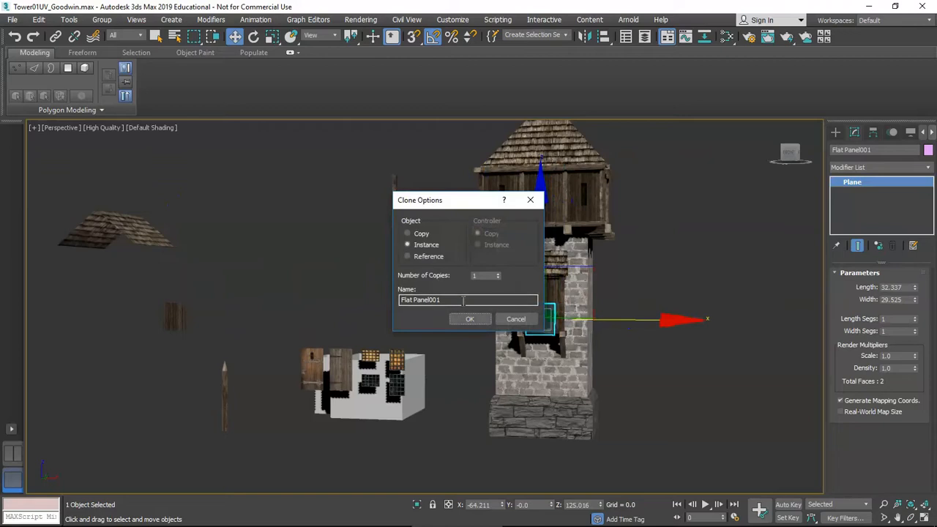
{"action": "left_click", "coordinate": [480, 317]}
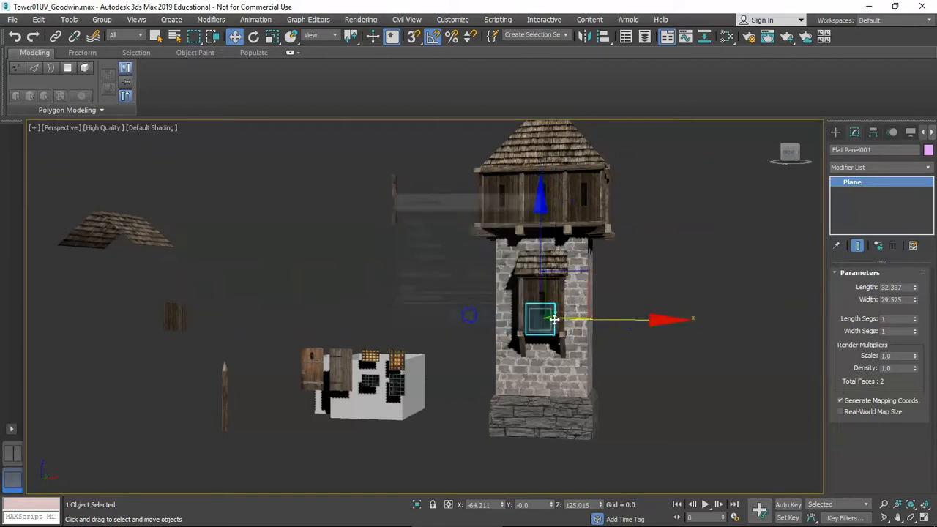
Rotate the cloned flat panel 90 degrees about X so it lies horizontally
{"action": "scroll", "coordinate": [551, 324], "scroll_direction": "up", "scroll_amount": 6}
{"action": "middle_click_drag", "start_coordinate": [528, 284], "coordinate": [549, 319], "text": "alt"}
{"action": "key", "text": "e"}
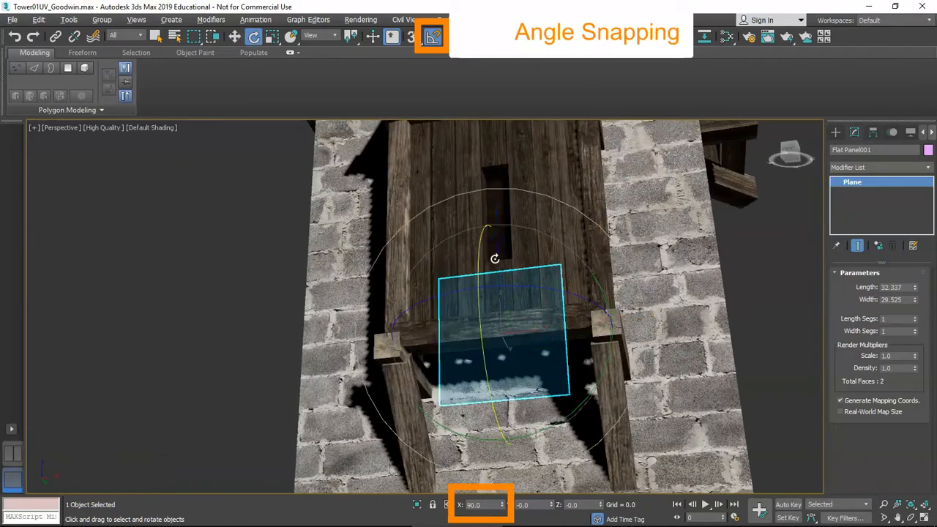
{"action": "left_click_drag", "start_coordinate": [479, 244], "coordinate": [478, 299]}
{"action": "key", "text": "w"}
Move the horizontal panel outward under the window box, to about X -65.8, Y -11.8
{"action": "middle_click_drag", "start_coordinate": [483, 308], "coordinate": [533, 253], "text": "alt"}
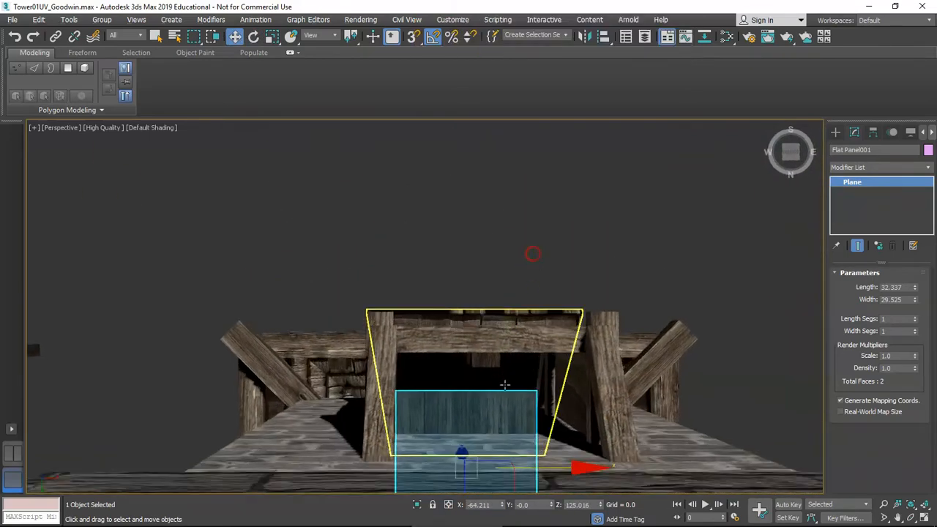
{"action": "middle_click_drag", "start_coordinate": [517, 401], "coordinate": [460, 327]}
{"action": "left_click_drag", "start_coordinate": [458, 439], "coordinate": [452, 385]}
{"action": "middle_click_drag", "start_coordinate": [457, 362], "coordinate": [483, 393], "text": "alt"}
{"action": "scroll", "coordinate": [472, 392], "scroll_direction": "down", "scroll_amount": 4}
{"action": "middle_click_drag", "start_coordinate": [438, 256], "coordinate": [464, 316], "text": "alt"}
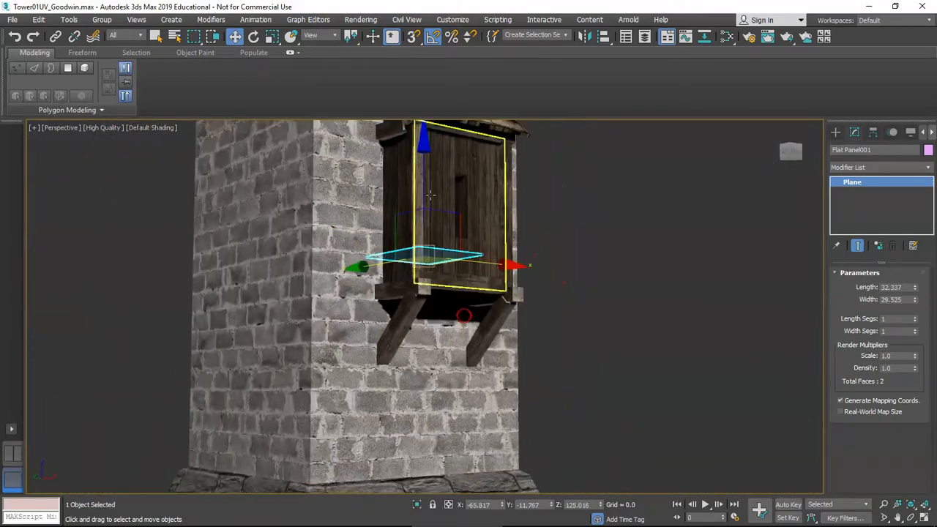
Lower the panel to about Z 110.4 at the box's underside and centre it between the brackets at about X -61.2
{"action": "left_click_drag", "start_coordinate": [424, 189], "coordinate": [424, 231]}
{"action": "scroll", "coordinate": [428, 246], "scroll_direction": "up", "scroll_amount": 5}
{"action": "middle_click_drag", "start_coordinate": [417, 342], "coordinate": [355, 243], "text": "alt"}
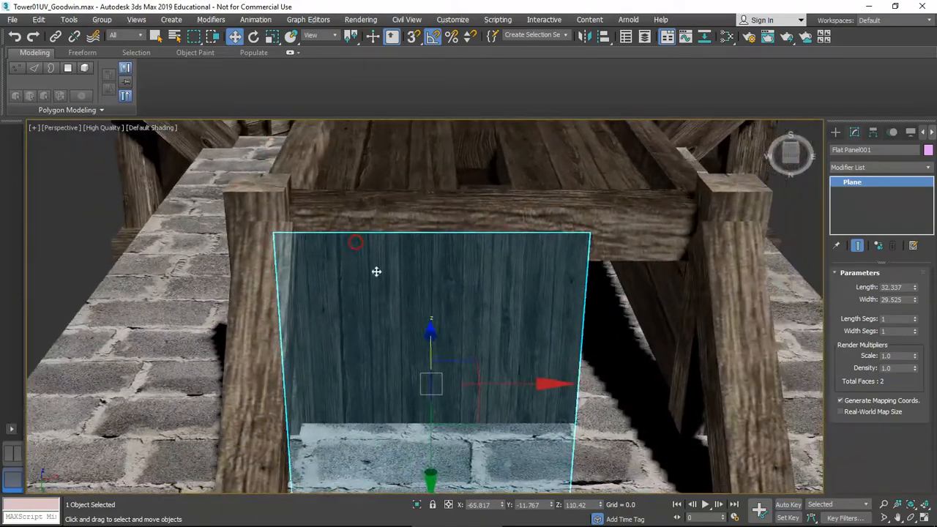
{"action": "left_click_drag", "start_coordinate": [500, 386], "coordinate": [546, 380]}
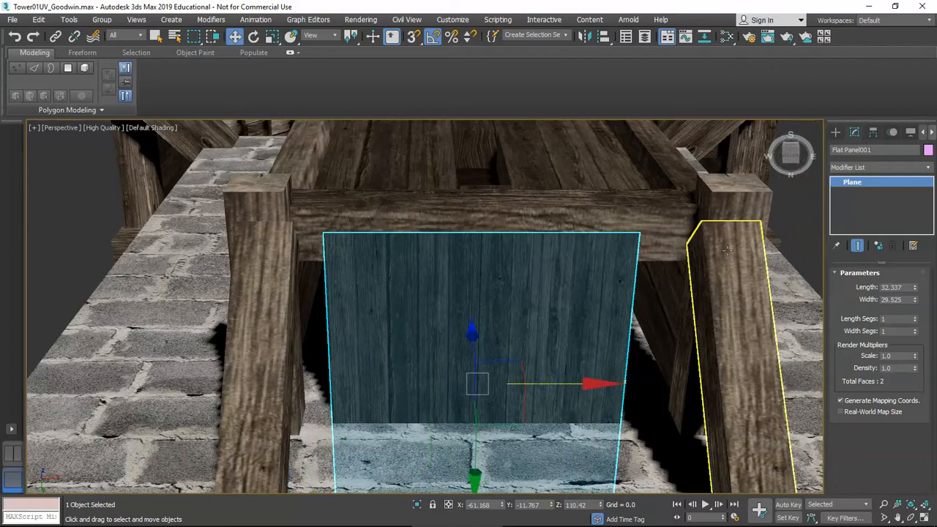
Make the cloned panel unique and convert it to an Editable Poly
{"action": "right_click", "coordinate": [859, 188]}
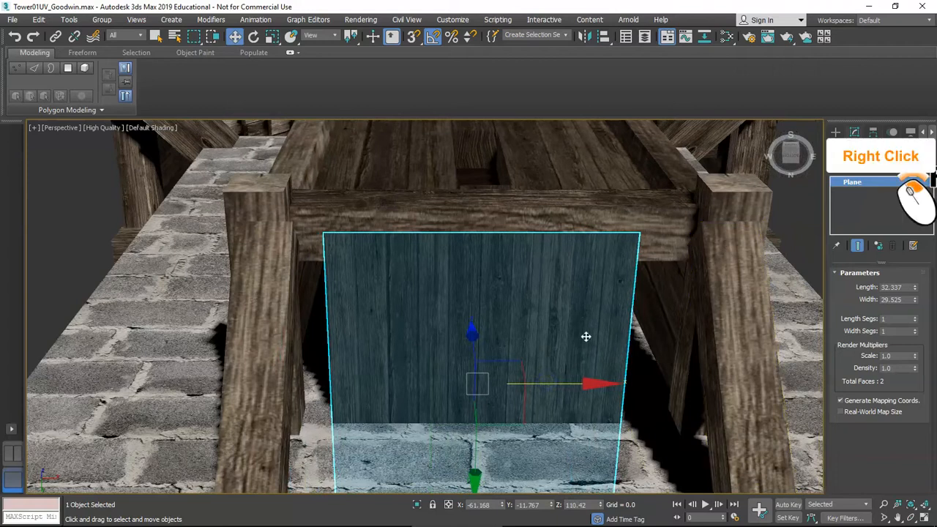
{"action": "right_click", "coordinate": [857, 188]}
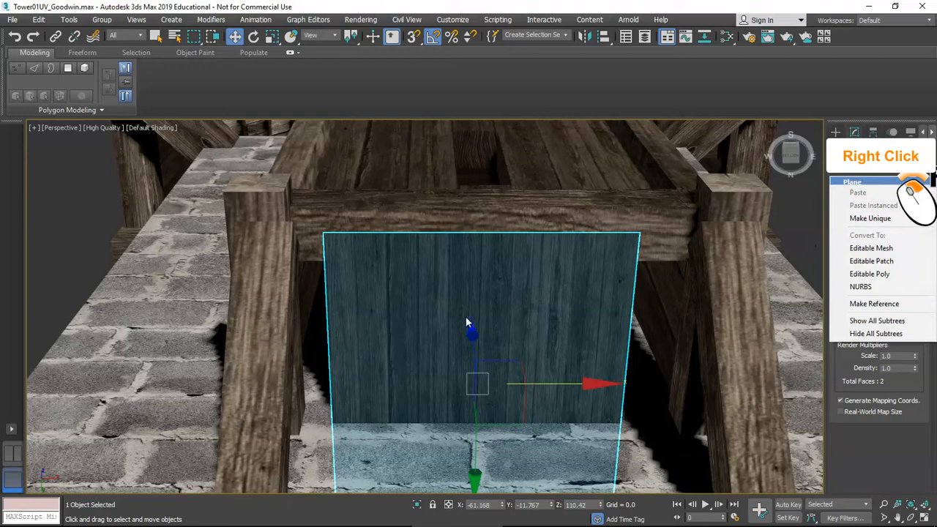
{"action": "left_click", "coordinate": [869, 218]}
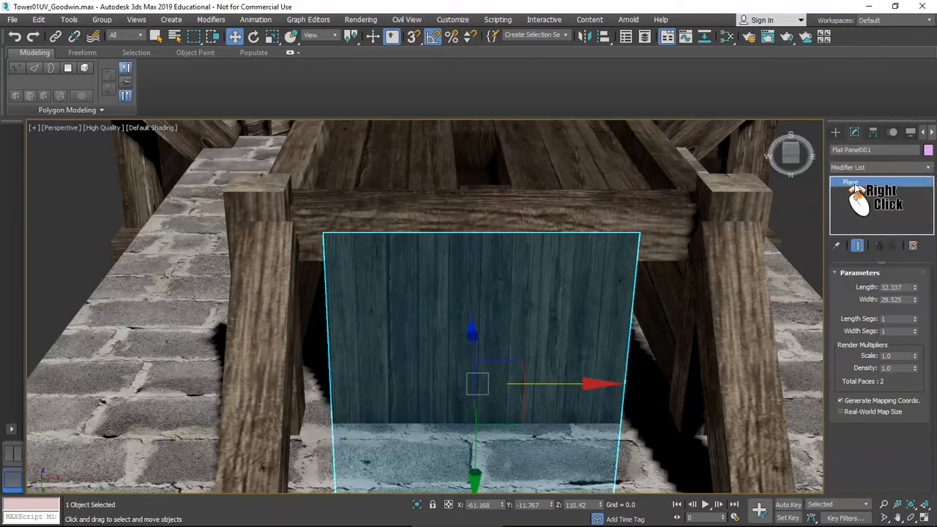
{"action": "right_click", "coordinate": [852, 185]}
{"action": "left_click", "coordinate": [869, 270]}
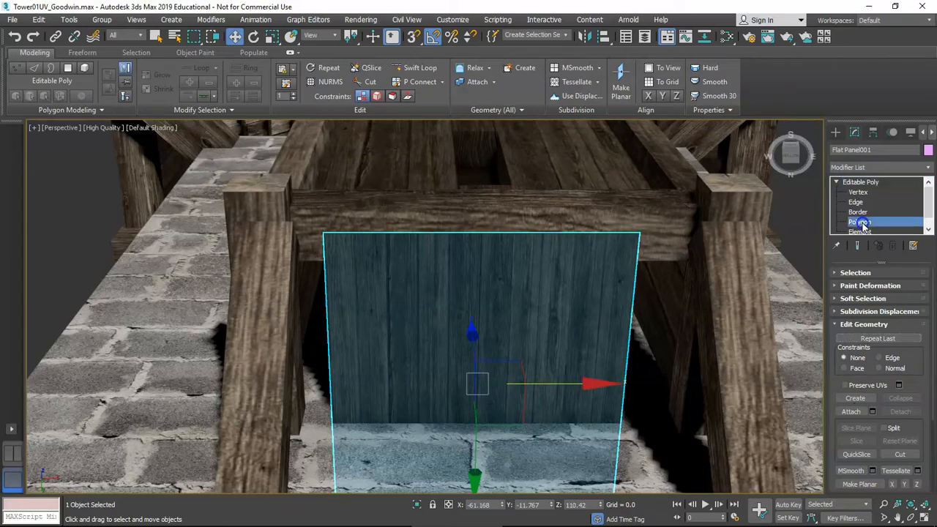
Widen the underside panel by moving its two side edges outward to the brackets
{"action": "left_click", "coordinate": [860, 221]}
{"action": "left_click", "coordinate": [855, 202]}
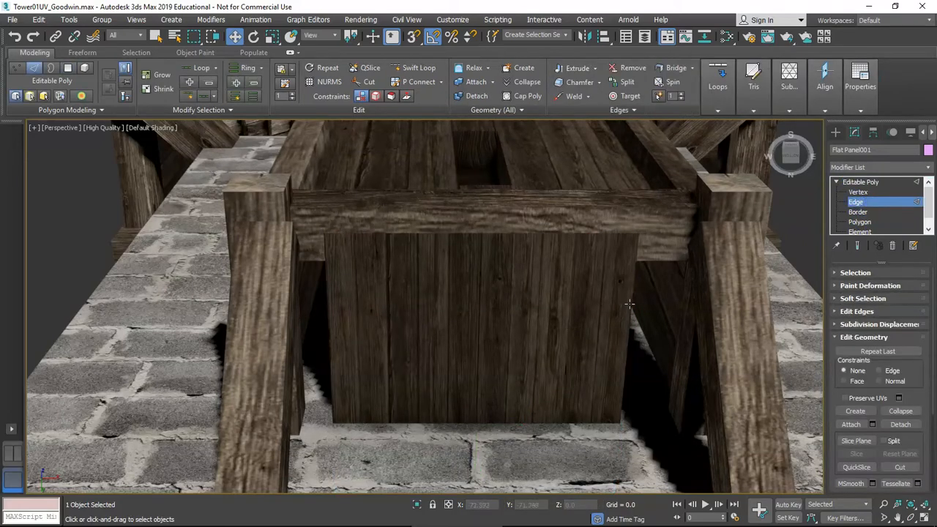
{"action": "scroll", "coordinate": [638, 350], "scroll_direction": "down", "scroll_amount": 3}
{"action": "left_click_drag", "start_coordinate": [639, 353], "coordinate": [693, 347]}
{"action": "left_click", "coordinate": [399, 317]}
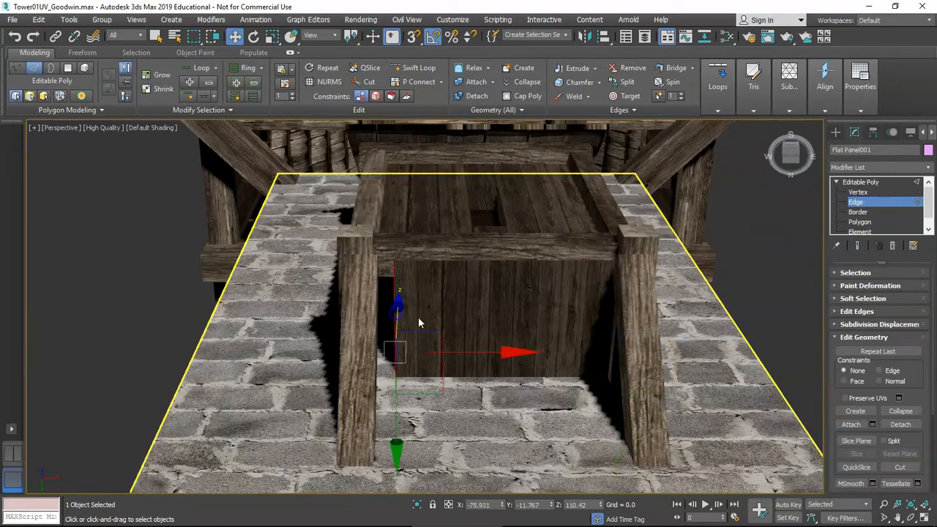
{"action": "left_click_drag", "start_coordinate": [490, 352], "coordinate": [471, 351]}
Select the underside panel's single polygon and inspect how it fits beneath the front lower beam
{"action": "middle_click_drag", "start_coordinate": [446, 341], "coordinate": [480, 297], "text": "alt"}
{"action": "left_click", "coordinate": [870, 224]}
{"action": "left_click", "coordinate": [476, 280]}
{"action": "middle_click_drag", "start_coordinate": [461, 234], "coordinate": [445, 254], "text": "alt"}
{"action": "scroll", "coordinate": [516, 259], "scroll_direction": "up", "scroll_amount": 3}
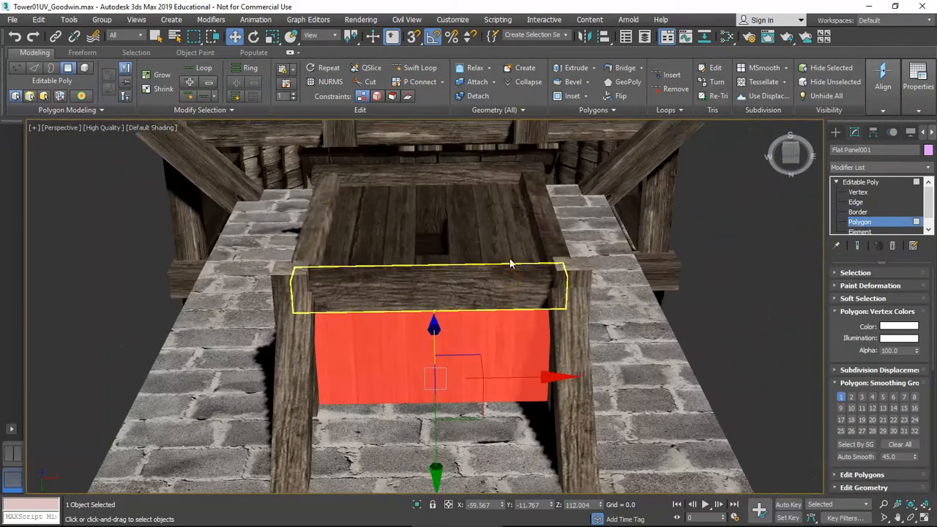
{"action": "scroll", "coordinate": [498, 291], "scroll_direction": "up", "scroll_amount": 3}
{"action": "middle_click_drag", "start_coordinate": [498, 291], "coordinate": [503, 272], "text": "alt"}
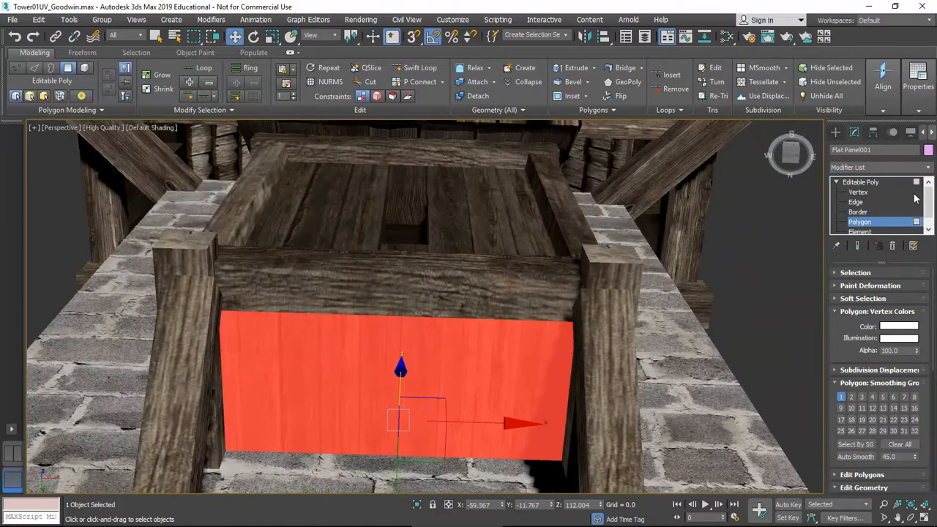
Apply an Unwrap UVW modifier to the underside panel and open its UV editor
{"action": "left_click", "coordinate": [861, 181]}
{"action": "left_click", "coordinate": [867, 167]}
{"action": "key", "text": "u"}
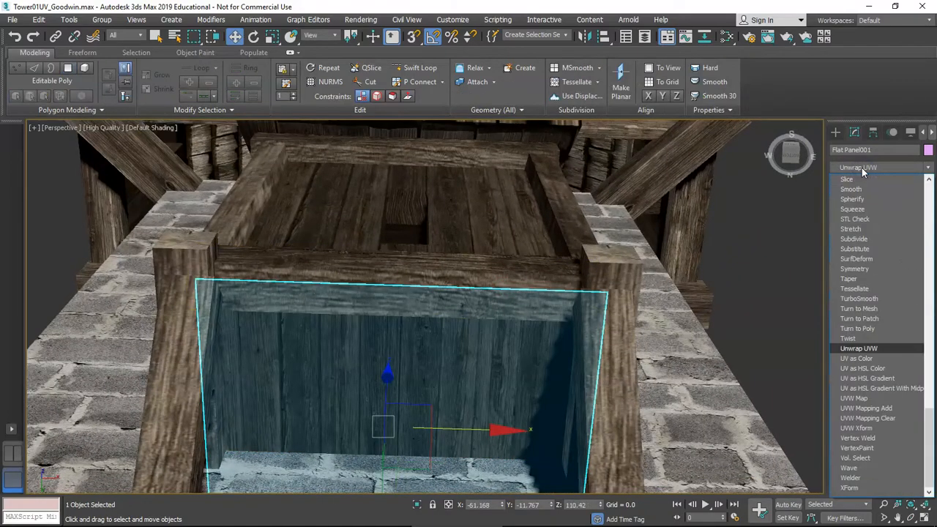
{"action": "key", "text": "Return"}
{"action": "scroll", "coordinate": [895, 398], "scroll_direction": "down", "scroll_amount": 5}
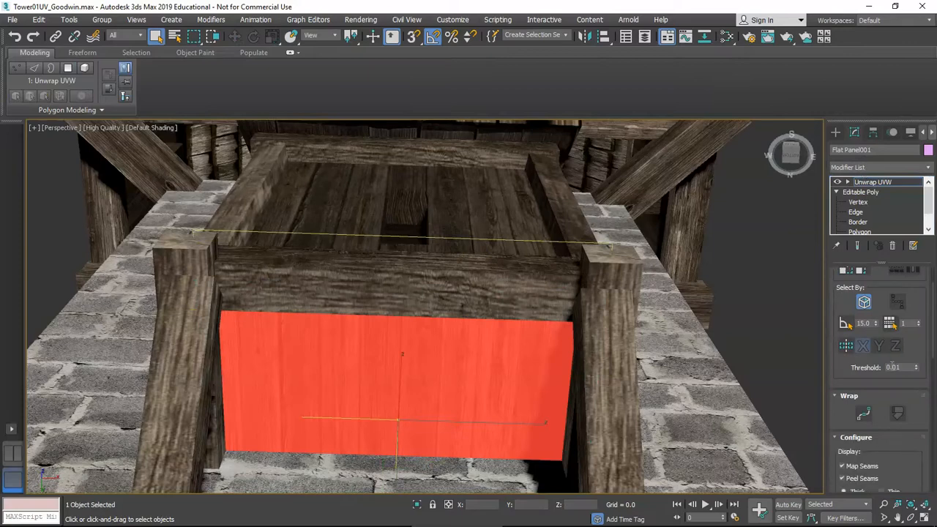
{"action": "scroll", "coordinate": [888, 404], "scroll_direction": "down", "scroll_amount": 5}
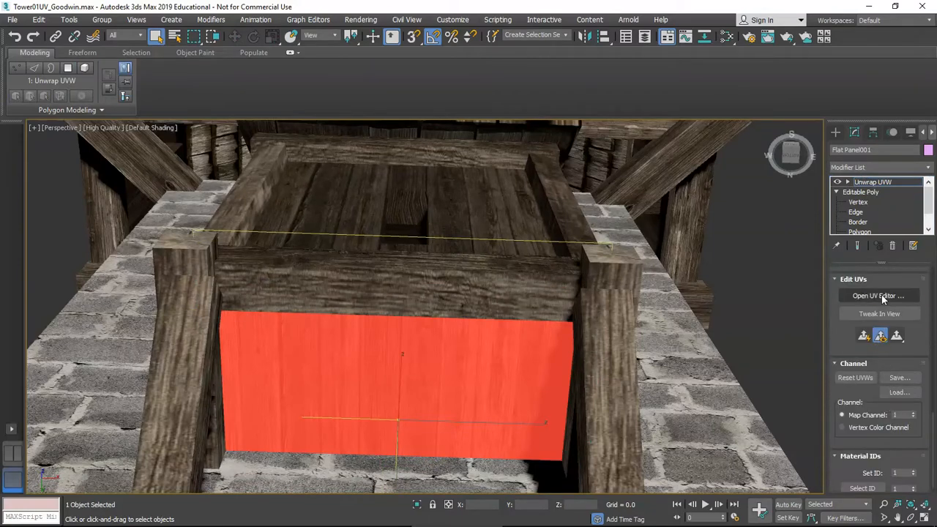
{"action": "left_click", "coordinate": [878, 295]}
Quick Peel the selected panel face so its UVs match the widened proportions
{"action": "middle_click_drag", "start_coordinate": [487, 382], "coordinate": [690, 346]}
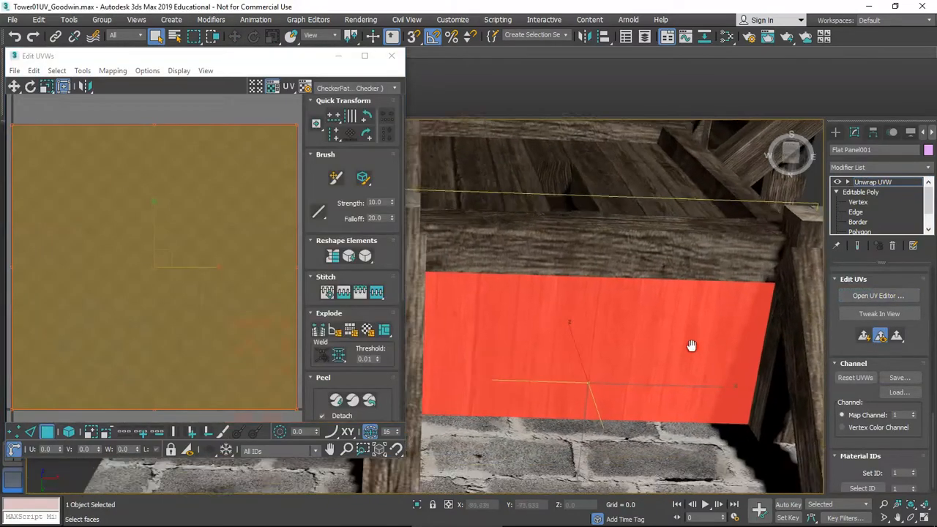
{"action": "scroll", "coordinate": [691, 345], "scroll_direction": "down", "scroll_amount": 3}
{"action": "left_click_drag", "start_coordinate": [690, 345], "coordinate": [644, 337], "text": "alt"}
{"action": "middle_click_drag", "start_coordinate": [644, 337], "coordinate": [638, 336], "text": "alt"}
{"action": "scroll", "coordinate": [132, 247], "scroll_direction": "down", "scroll_amount": 5}
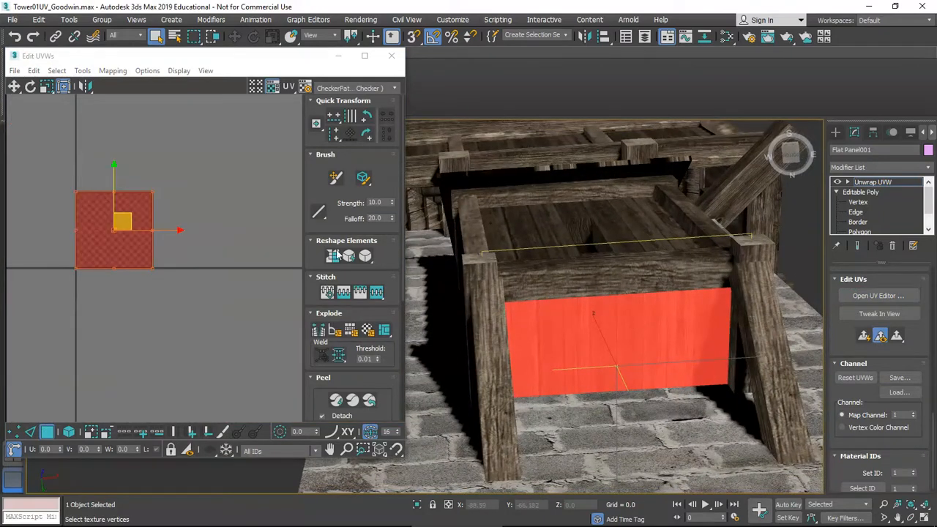
{"action": "scroll", "coordinate": [361, 404], "scroll_direction": "down", "scroll_amount": 3}
{"action": "left_click", "coordinate": [336, 313]}
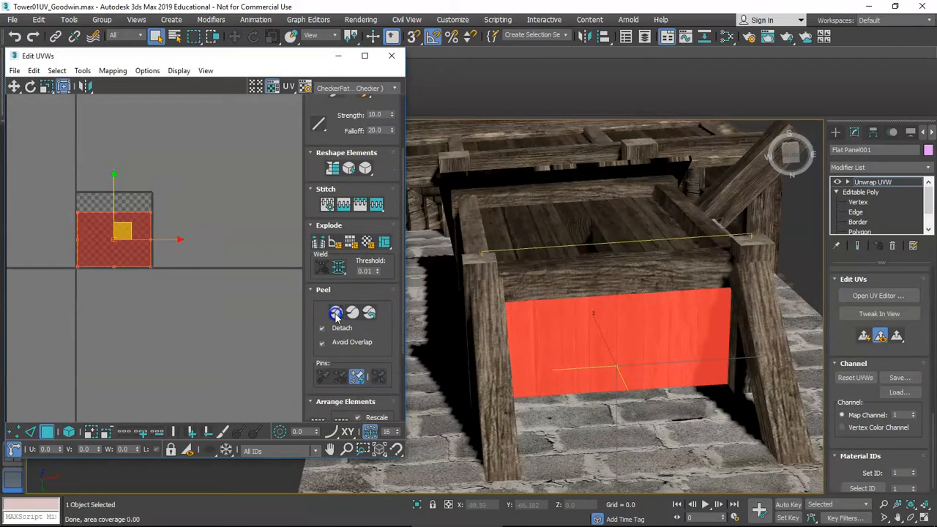
Show the wood texture Map #6 as the UV editor background behind the peeled face
{"action": "middle_click_drag", "start_coordinate": [546, 316], "coordinate": [547, 336], "text": "alt"}
{"action": "left_click", "coordinate": [321, 88]}
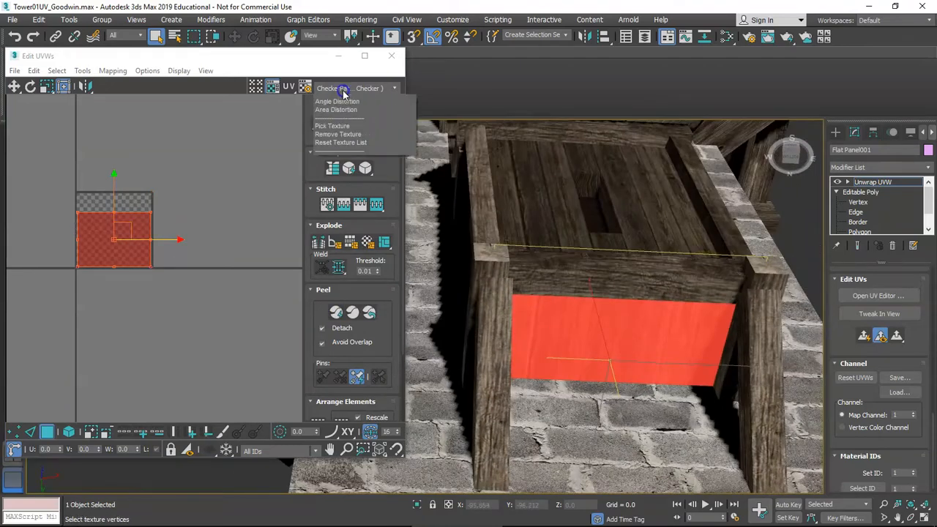
{"action": "left_click", "coordinate": [347, 116]}
{"action": "scroll", "coordinate": [127, 216], "scroll_direction": "up", "scroll_amount": 4}
{"action": "left_click", "coordinate": [166, 222]}
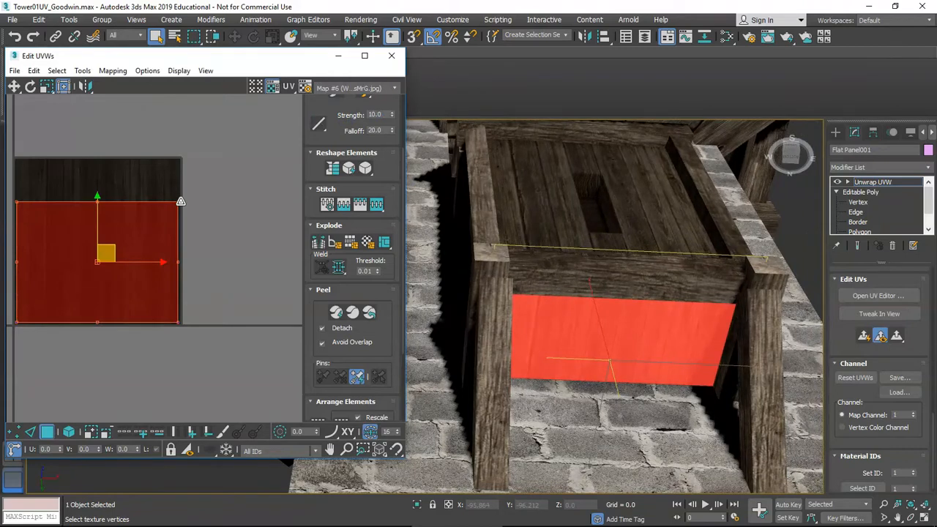
Scale the panel's UV face down to about three-quarters of the wood texture's width and shift it slightly sideways to align the planks
{"action": "mouse_move", "coordinate": [181, 201]}
{"action": "left_mouse_down"}
{"action": "mouse_move", "coordinate": [267, 176]}
{"action": "mouse_move", "coordinate": [182, 150]}
{"action": "mouse_move", "coordinate": [151, 161]}
{"action": "mouse_move", "coordinate": [139, 182]}
{"action": "mouse_move", "coordinate": [161, 220]}
{"action": "mouse_move", "coordinate": [173, 213]}
{"action": "mouse_move", "coordinate": [136, 246]}
{"action": "mouse_move", "coordinate": [164, 213]}
{"action": "mouse_move", "coordinate": [203, 190]}
{"action": "mouse_move", "coordinate": [177, 207]}
{"action": "left_mouse_up"}
{"action": "middle_click_drag", "start_coordinate": [562, 273], "coordinate": [527, 322]}
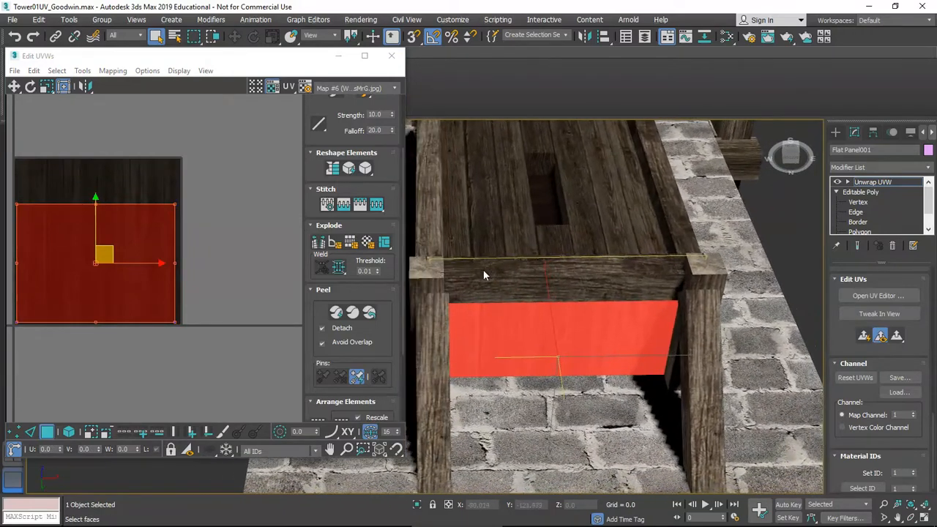
{"action": "left_click_drag", "start_coordinate": [177, 202], "coordinate": [122, 224]}
{"action": "key", "text": "w"}
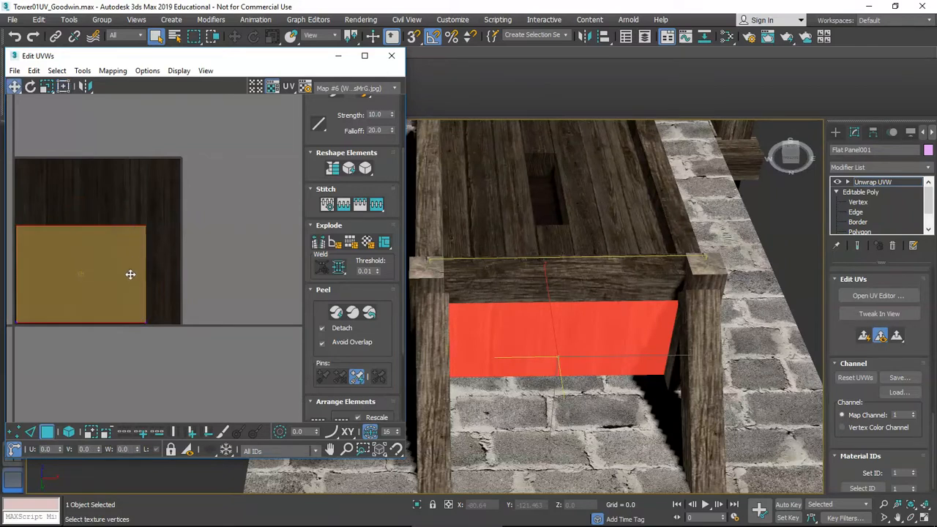
{"action": "left_click_drag", "start_coordinate": [131, 274], "coordinate": [135, 274]}
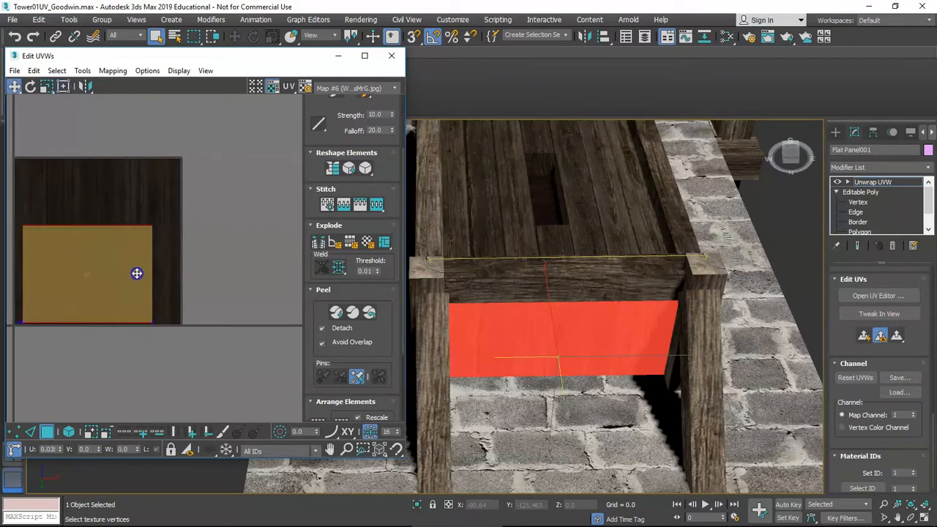
{"action": "middle_click_drag", "start_coordinate": [530, 337], "coordinate": [539, 308], "text": "alt"}
{"action": "middle_click_drag", "start_coordinate": [595, 296], "coordinate": [597, 310], "text": "alt"}
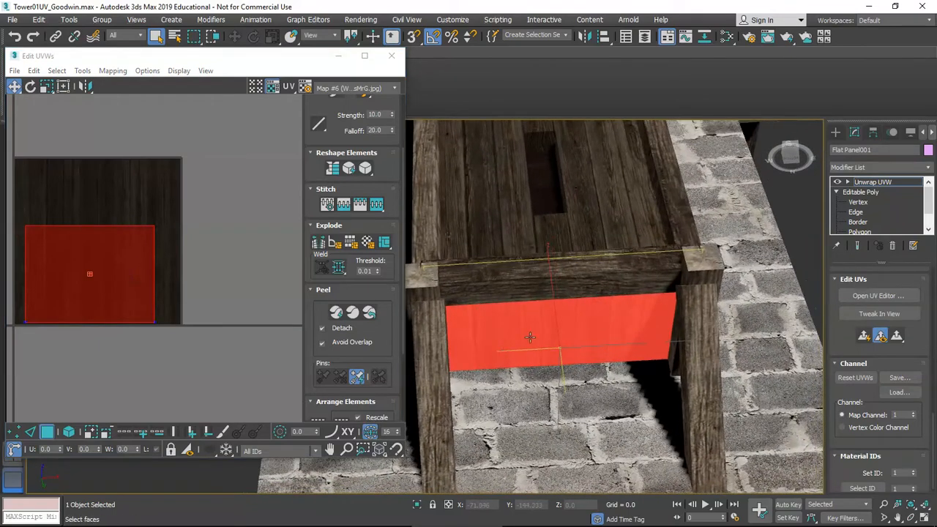
Examine the wood planks on the underside panel, up close and within the whole projecting window
{"action": "left_click", "coordinate": [510, 252]}
{"action": "mouse_move", "coordinate": [573, 311]}
{"action": "middle_mouse_down", "text": "alt"}
{"action": "mouse_move", "coordinate": [594, 303]}
{"action": "mouse_move", "coordinate": [587, 314]}
{"action": "middle_mouse_up", "text": "alt"}
{"action": "middle_click_drag", "start_coordinate": [132, 297], "coordinate": [237, 284]}
{"action": "scroll", "coordinate": [214, 284], "scroll_direction": "up", "scroll_amount": 3}
{"action": "scroll", "coordinate": [237, 284], "scroll_direction": "down", "scroll_amount": 2}
{"action": "left_click", "coordinate": [230, 262]}
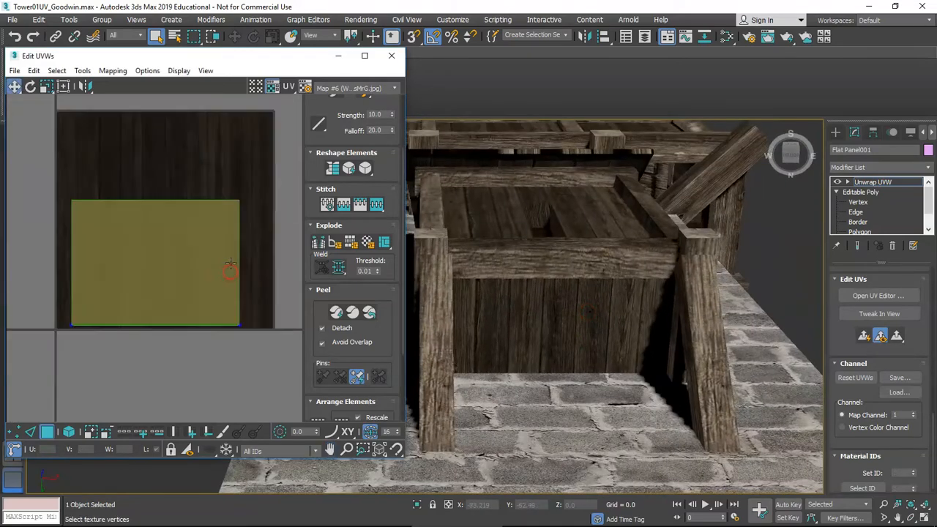
{"action": "left_click", "coordinate": [68, 203]}
{"action": "scroll", "coordinate": [73, 209], "scroll_direction": "up", "scroll_amount": 2}
{"action": "middle_click_drag", "start_coordinate": [509, 322], "coordinate": [554, 378], "text": "alt"}
{"action": "scroll", "coordinate": [524, 318], "scroll_direction": "down", "scroll_amount": 6}
{"action": "scroll", "coordinate": [519, 328], "scroll_direction": "up", "scroll_amount": 4}
{"action": "scroll", "coordinate": [517, 332], "scroll_direction": "down", "scroll_amount": 4}
Collapse the underside panel's modifier stack to include Unwrap UVW, accepting with a scene hold, and deselect the panel
{"action": "right_click", "coordinate": [889, 182]}
{"action": "left_click", "coordinate": [887, 188]}
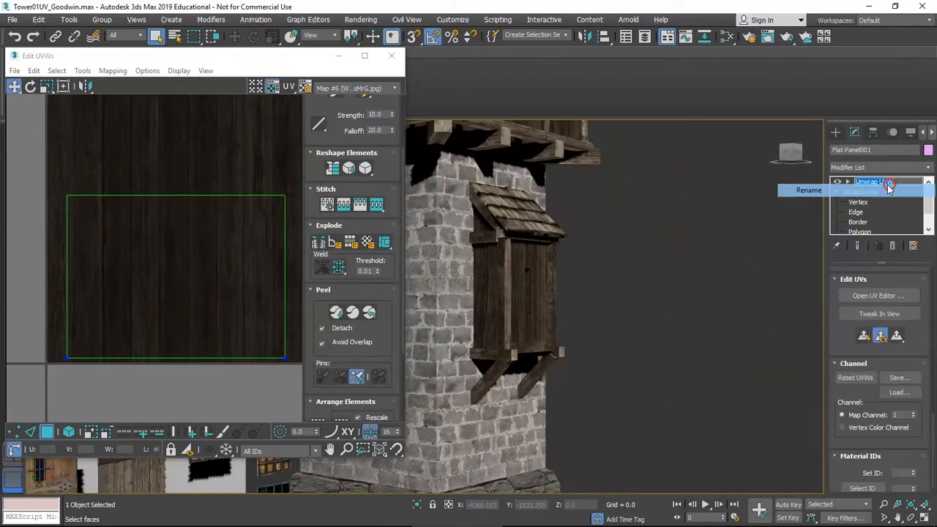
{"action": "left_click", "coordinate": [863, 192]}
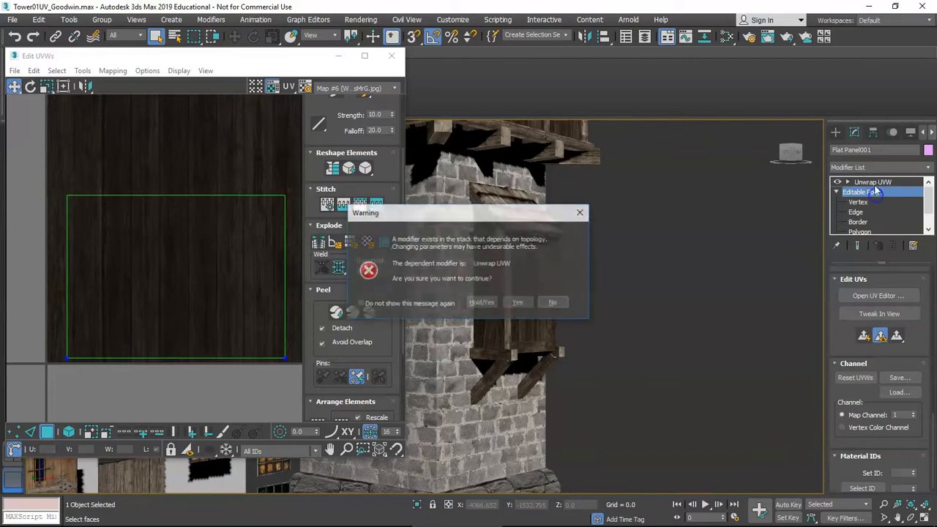
{"action": "left_click", "coordinate": [559, 303]}
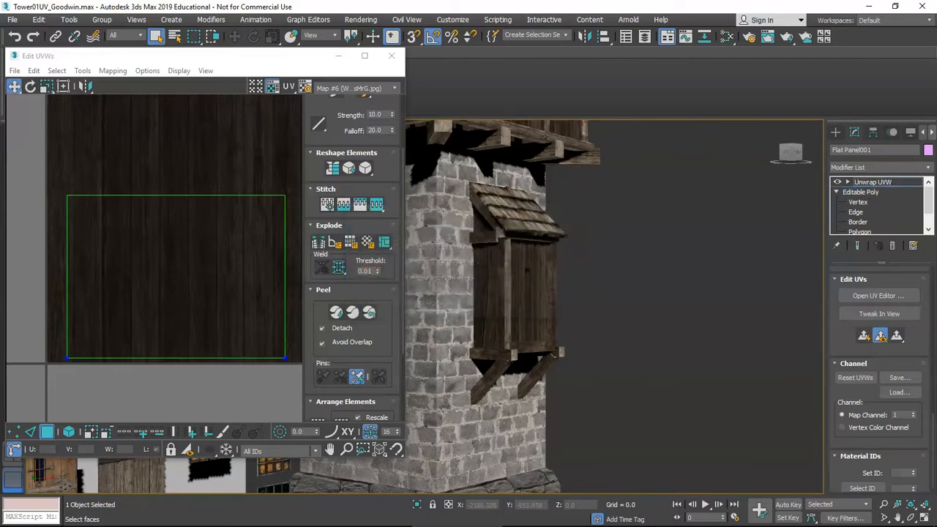
{"action": "right_click", "coordinate": [870, 183]}
{"action": "left_click", "coordinate": [828, 290]}
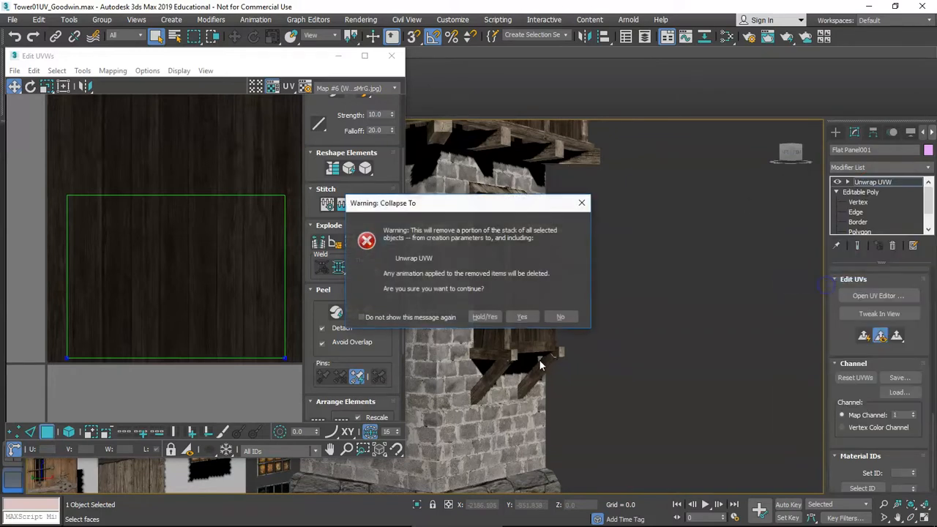
{"action": "left_click", "coordinate": [485, 320]}
{"action": "left_click", "coordinate": [644, 316]}
Apply an Unwrap UVW modifier to the shingled roof above the projecting window and open its UV editor
{"action": "middle_click_drag", "start_coordinate": [643, 316], "coordinate": [472, 307], "text": "alt"}
{"action": "scroll", "coordinate": [481, 289], "scroll_direction": "down", "scroll_amount": 4}
{"action": "scroll", "coordinate": [476, 305], "scroll_direction": "up", "scroll_amount": 3}
{"action": "scroll", "coordinate": [468, 302], "scroll_direction": "down", "scroll_amount": 3}
{"action": "scroll", "coordinate": [469, 350], "scroll_direction": "up", "scroll_amount": 5}
{"action": "middle_click_drag", "start_coordinate": [469, 350], "coordinate": [420, 313], "text": "alt"}
{"action": "scroll", "coordinate": [432, 278], "scroll_direction": "up", "scroll_amount": 4}
{"action": "left_click", "coordinate": [513, 332]}
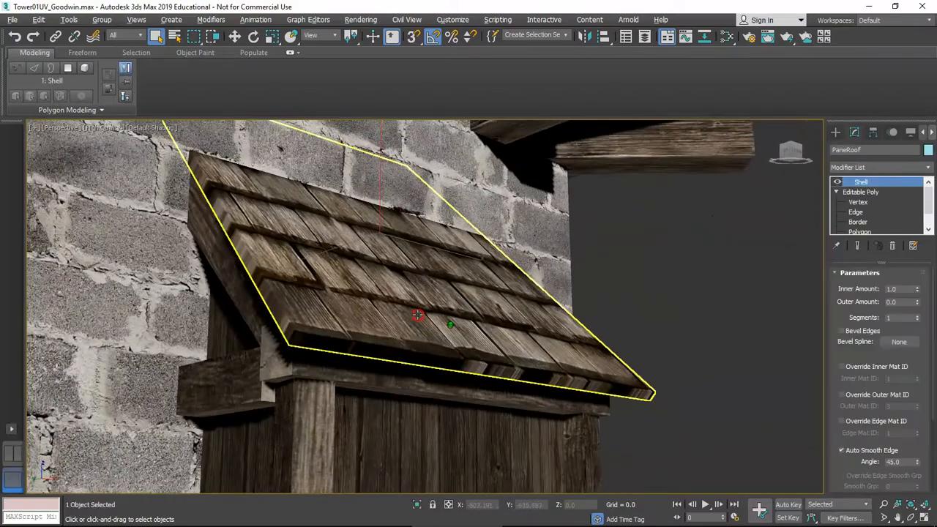
{"action": "left_click", "coordinate": [874, 165]}
{"action": "key", "text": "u"}
{"action": "left_click", "coordinate": [881, 349]}
{"action": "scroll", "coordinate": [886, 418], "scroll_direction": "down", "scroll_amount": 9}
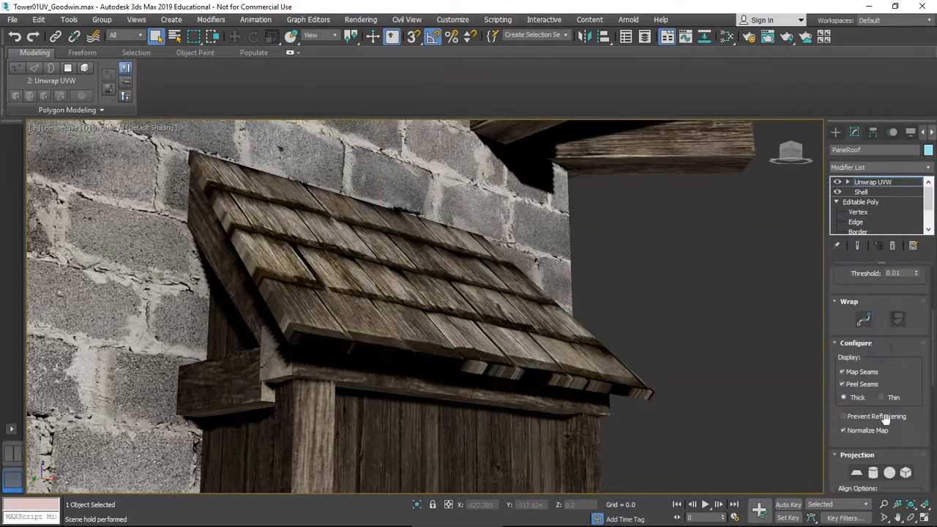
{"action": "left_click", "coordinate": [878, 359]}
Convert the short corner edges across the window roof's thickness into peel seams
{"action": "middle_click_drag", "start_coordinate": [537, 324], "coordinate": [596, 330]}
{"action": "left_click", "coordinate": [569, 287]}
{"action": "middle_click_drag", "start_coordinate": [569, 287], "coordinate": [602, 271], "text": "alt"}
{"action": "left_click", "coordinate": [572, 309], "text": "ctrl"}
{"action": "middle_click_drag", "start_coordinate": [572, 310], "coordinate": [608, 306], "text": "alt"}
{"action": "left_click", "coordinate": [603, 309]}
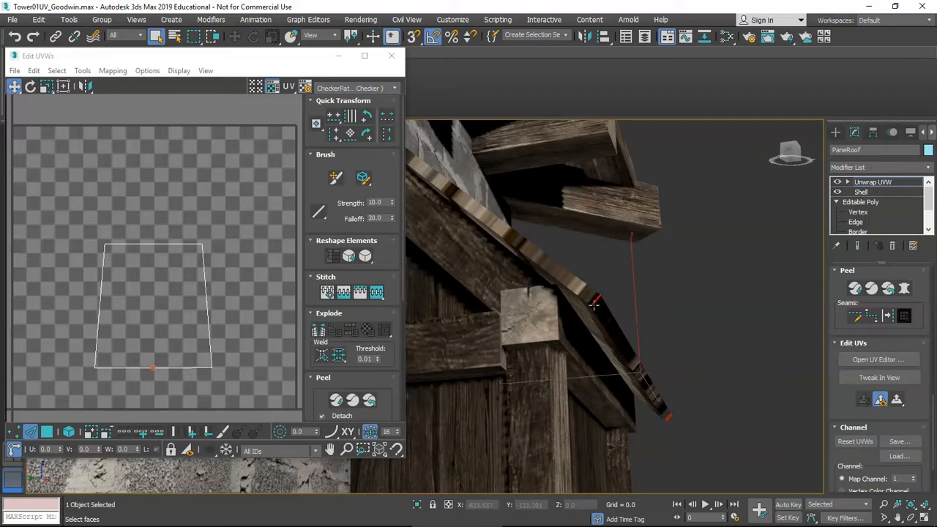
{"action": "scroll", "coordinate": [895, 336], "scroll_direction": "down", "scroll_amount": 10}
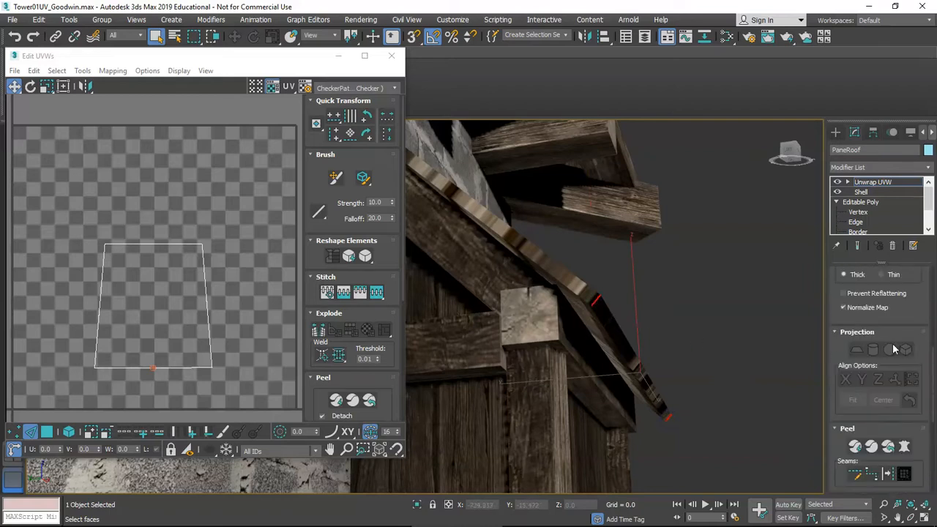
{"action": "scroll", "coordinate": [878, 314], "scroll_direction": "up", "scroll_amount": 3}
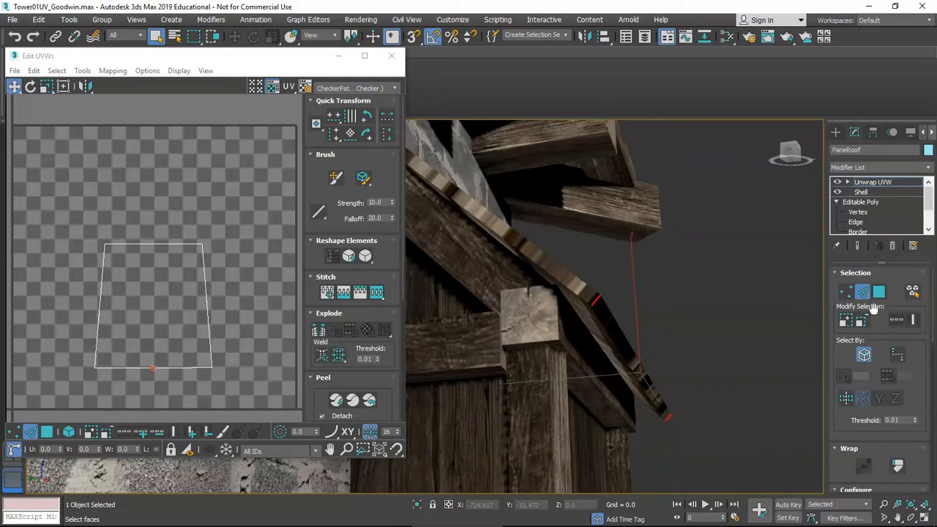
{"action": "left_click", "coordinate": [914, 322]}
{"action": "scroll", "coordinate": [873, 432], "scroll_direction": "down", "scroll_amount": 5}
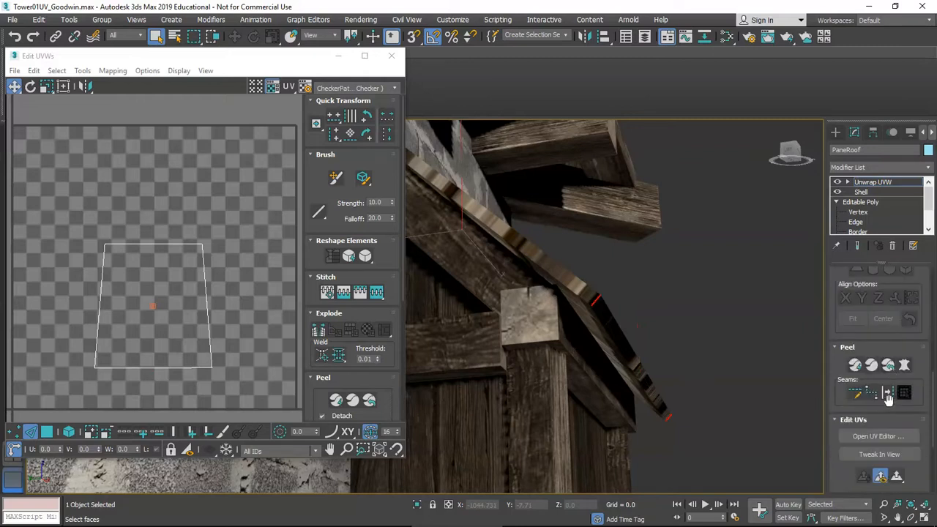
{"action": "left_click", "coordinate": [889, 394]}
Convert the four perimeter edges of the window roof's underside into peel seams
{"action": "left_click", "coordinate": [625, 361]}
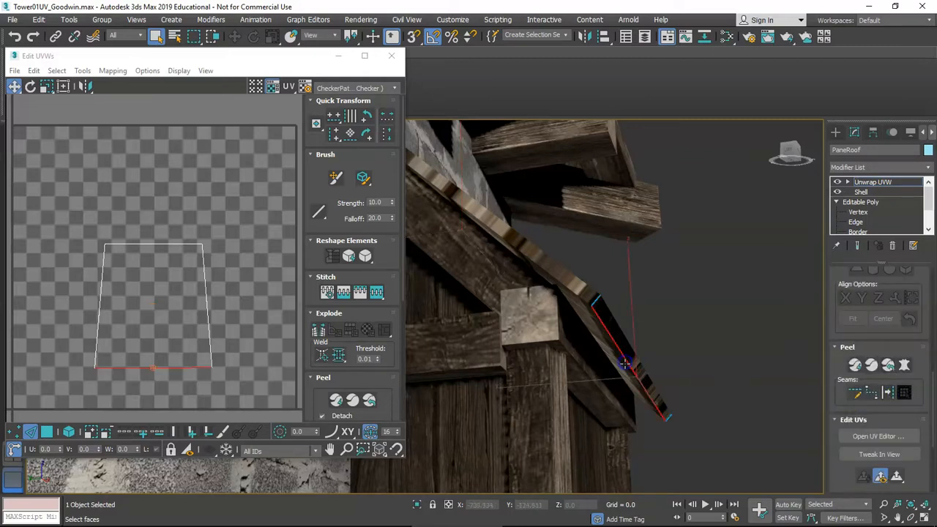
{"action": "left_click", "coordinate": [568, 289]}
{"action": "middle_click_drag", "start_coordinate": [568, 289], "coordinate": [575, 344], "text": "alt"}
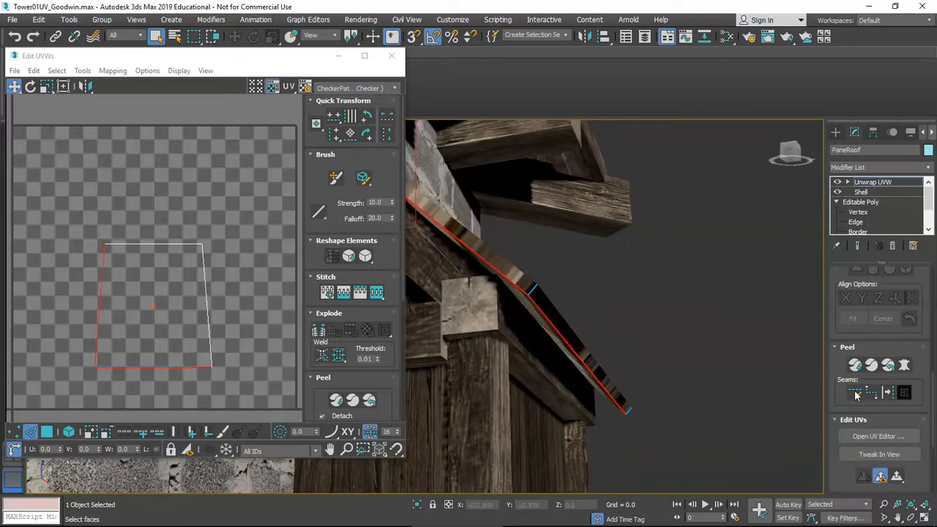
{"action": "middle_click_drag", "start_coordinate": [624, 397], "coordinate": [590, 356], "text": "alt"}
{"action": "left_click", "coordinate": [535, 453]}
{"action": "key", "text": "F3"}
{"action": "scroll", "coordinate": [618, 360], "scroll_direction": "up", "scroll_amount": 2}
{"action": "scroll", "coordinate": [549, 377], "scroll_direction": "up", "scroll_amount": 2}
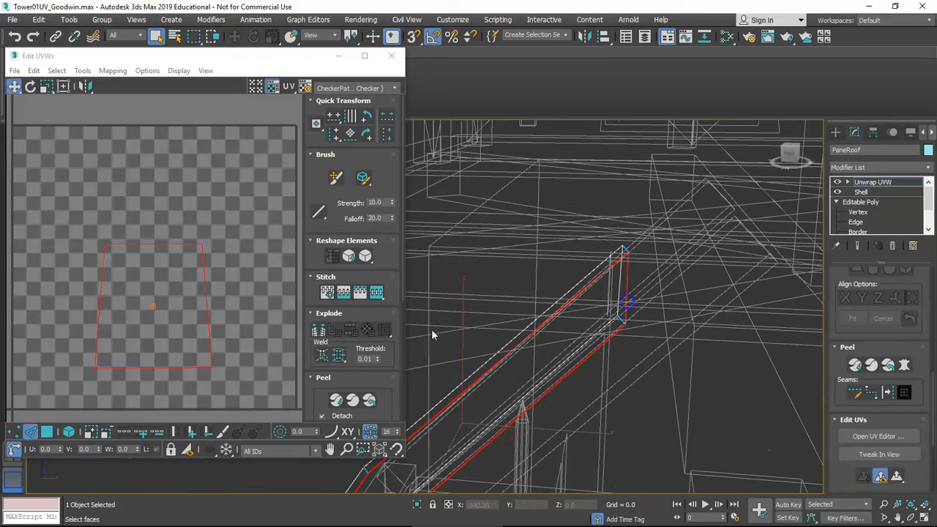
{"action": "scroll", "coordinate": [306, 302], "scroll_direction": "down", "scroll_amount": 1}
{"action": "scroll", "coordinate": [644, 395], "scroll_direction": "down", "scroll_amount": 4}
{"action": "middle_click_drag", "start_coordinate": [644, 394], "coordinate": [692, 367], "text": "alt"}
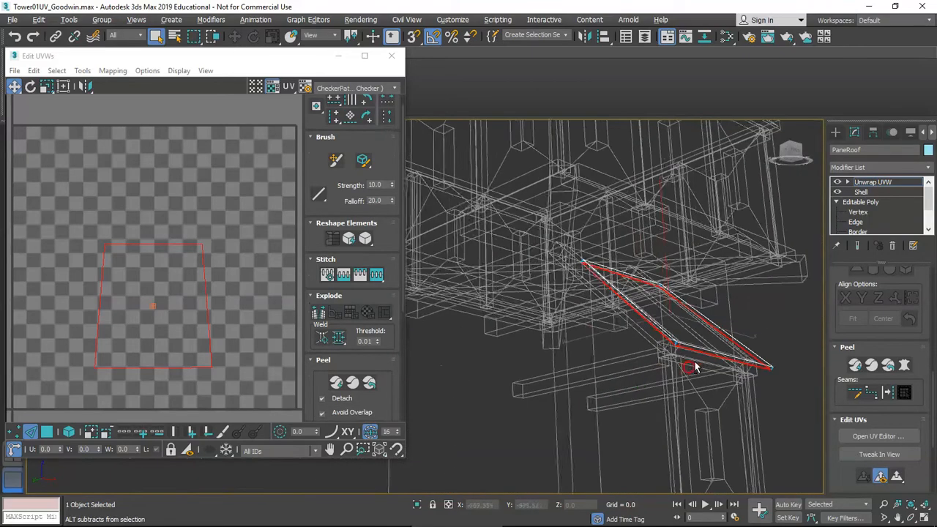
{"action": "scroll", "coordinate": [659, 367], "scroll_direction": "up", "scroll_amount": 3}
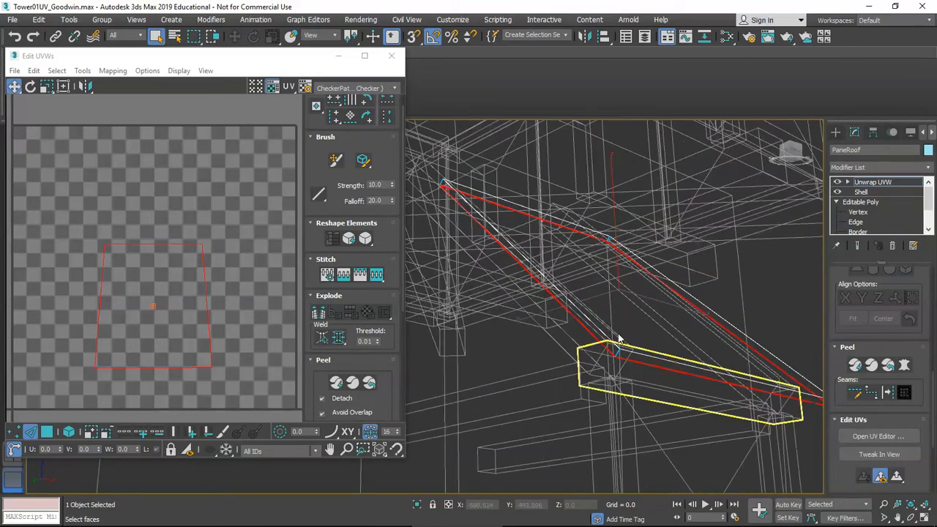
{"action": "left_click", "coordinate": [887, 393]}
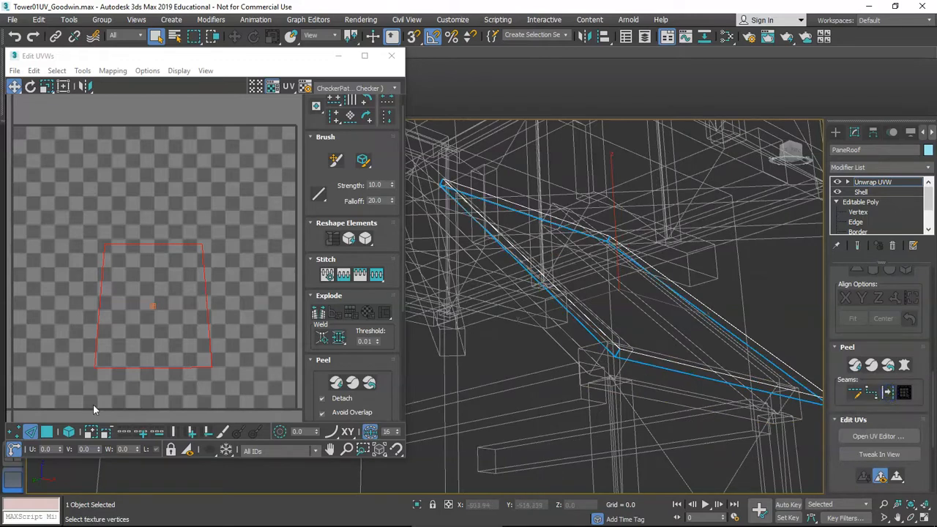
Quick Peel the window roof's underside polygon into its own UV shell
{"action": "left_click", "coordinate": [46, 432]}
{"action": "middle_click_drag", "start_coordinate": [575, 375], "coordinate": [587, 344], "text": "alt"}
{"action": "left_click", "coordinate": [335, 383]}
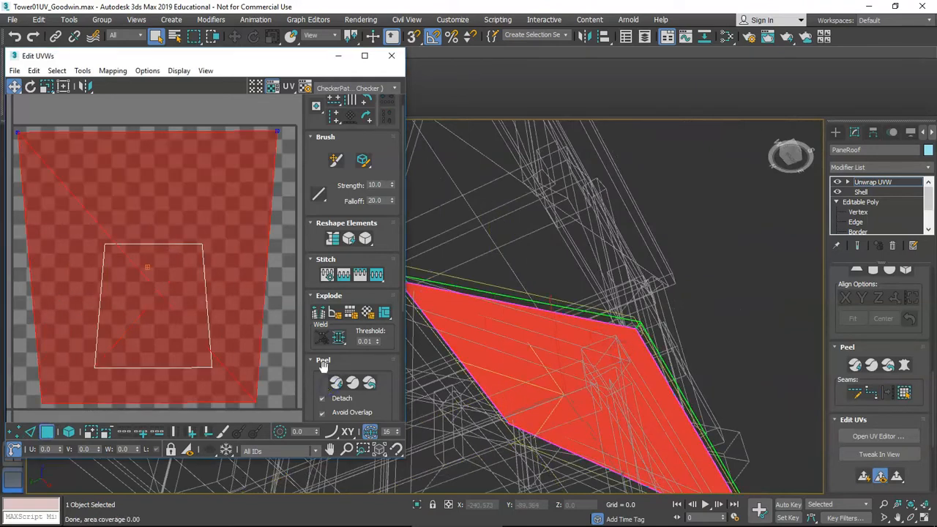
{"action": "scroll", "coordinate": [203, 337], "scroll_direction": "down", "scroll_amount": 5}
{"action": "scroll", "coordinate": [200, 335], "scroll_direction": "up", "scroll_amount": 3}
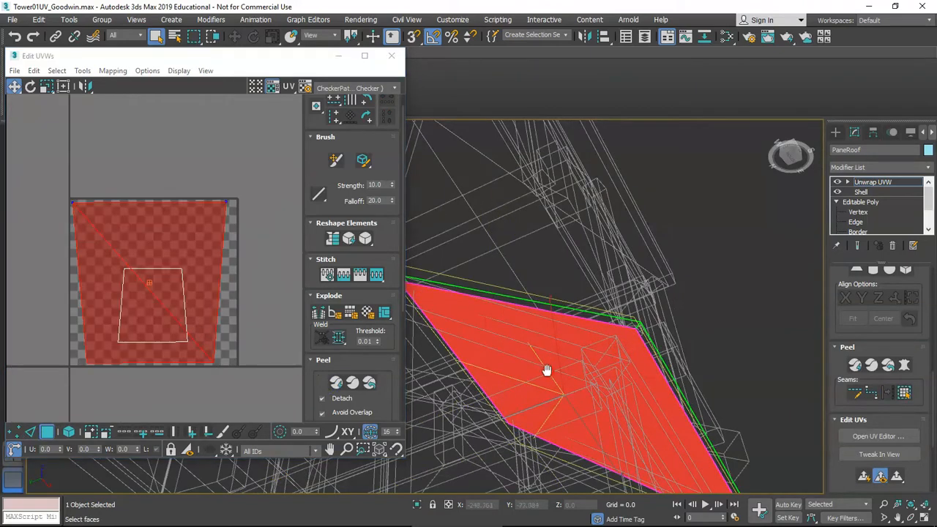
{"action": "middle_click_drag", "start_coordinate": [547, 371], "coordinate": [551, 368]}
{"action": "scroll", "coordinate": [551, 369], "scroll_direction": "down", "scroll_amount": 3}
{"action": "mouse_move", "coordinate": [605, 360]}
{"action": "middle_mouse_down", "text": "alt"}
{"action": "mouse_move", "coordinate": [647, 354]}
{"action": "mouse_move", "coordinate": [607, 350]}
{"action": "mouse_move", "coordinate": [602, 403]}
{"action": "middle_mouse_up", "text": "alt"}
{"action": "scroll", "coordinate": [619, 351], "scroll_direction": "up", "scroll_amount": 3}
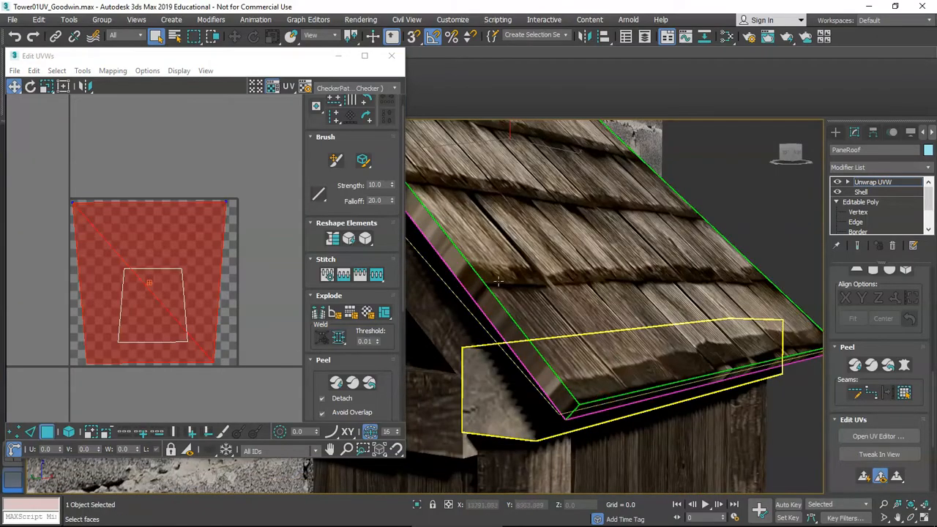
Scale the underside's UV shell to the top face's size, rotate it 180 degrees and place it over the top face's shell
{"action": "left_click", "coordinate": [554, 283]}
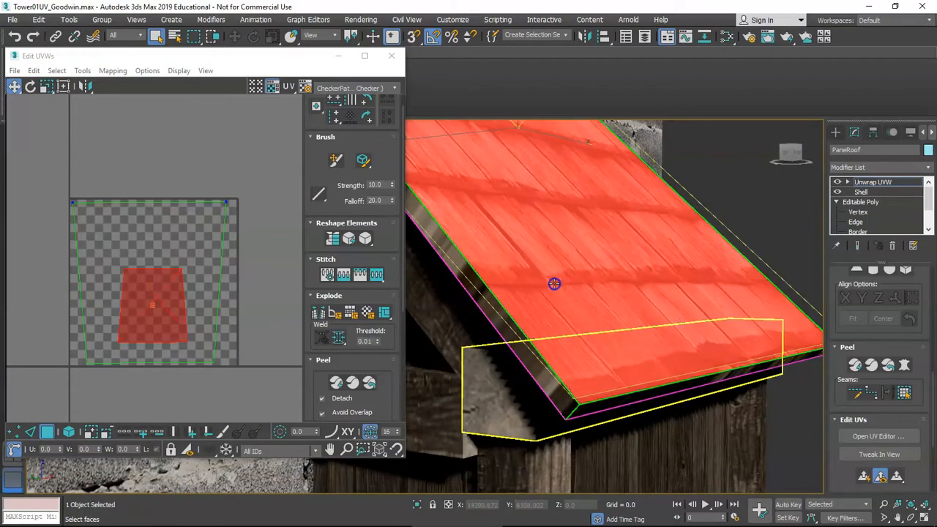
{"action": "left_click", "coordinate": [209, 226]}
{"action": "key", "text": "e"}
{"action": "key", "text": "r"}
{"action": "left_click_drag", "start_coordinate": [181, 246], "coordinate": [192, 324]}
{"action": "key", "text": "w"}
{"action": "left_click_drag", "start_coordinate": [164, 251], "coordinate": [165, 273]}
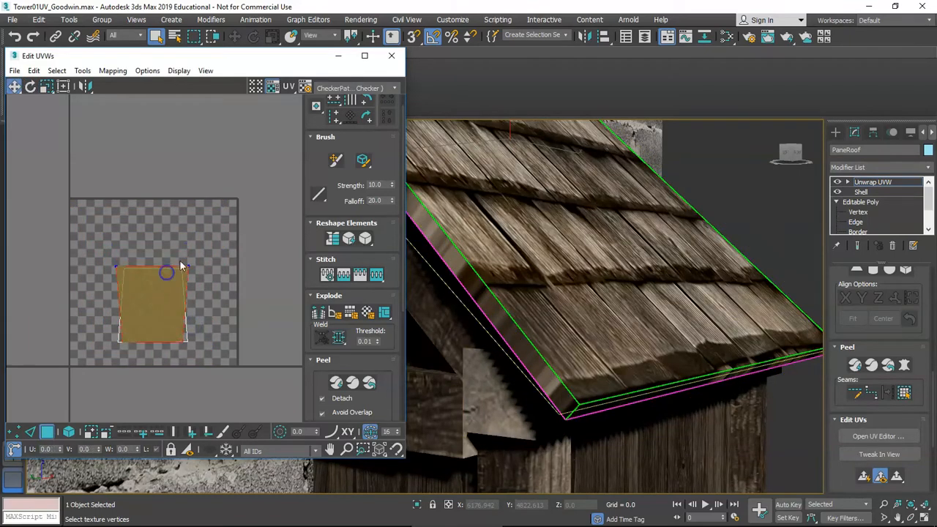
{"action": "left_click", "coordinate": [365, 107]}
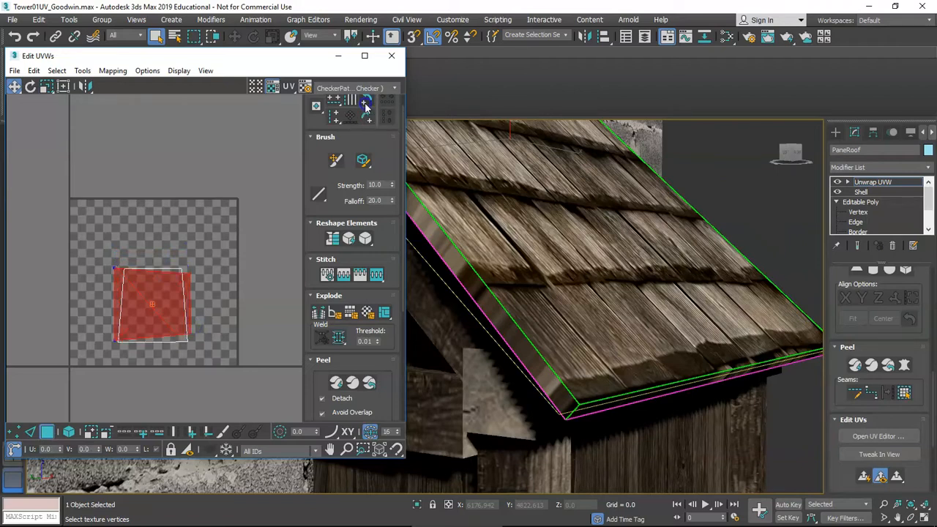
{"action": "left_click", "coordinate": [365, 107]}
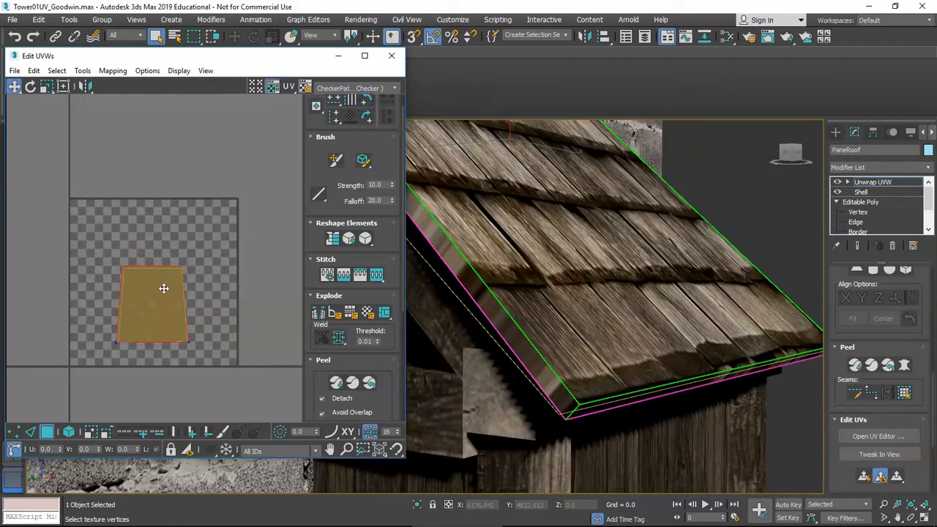
{"action": "left_click_drag", "start_coordinate": [143, 317], "coordinate": [149, 317]}
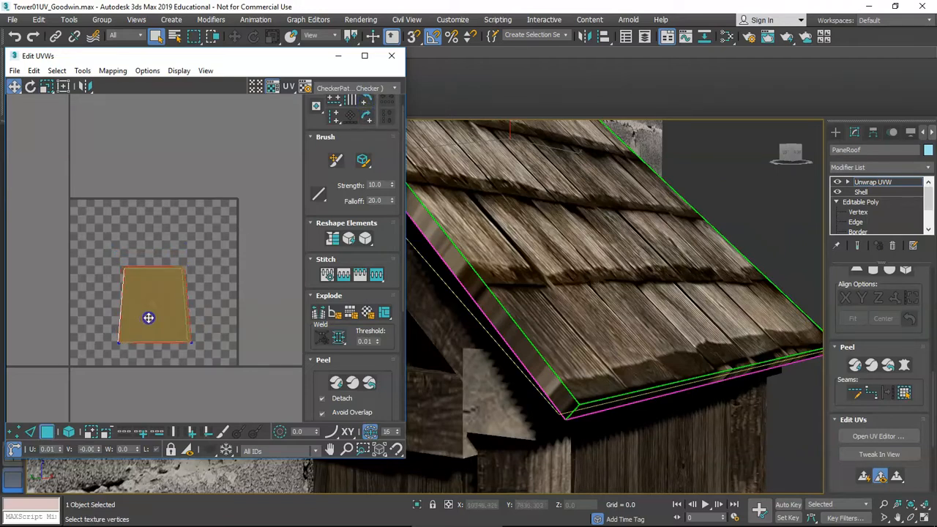
Move the roof underside's UV shell away from the overlapping top and edge faces, toward the UV tile's upper-left corner
{"action": "scroll", "coordinate": [622, 285], "scroll_direction": "down", "scroll_amount": 2}
{"action": "middle_click_drag", "start_coordinate": [629, 285], "coordinate": [548, 330], "text": "alt"}
{"action": "left_click", "coordinate": [574, 269]}
{"action": "left_click", "coordinate": [704, 298]}
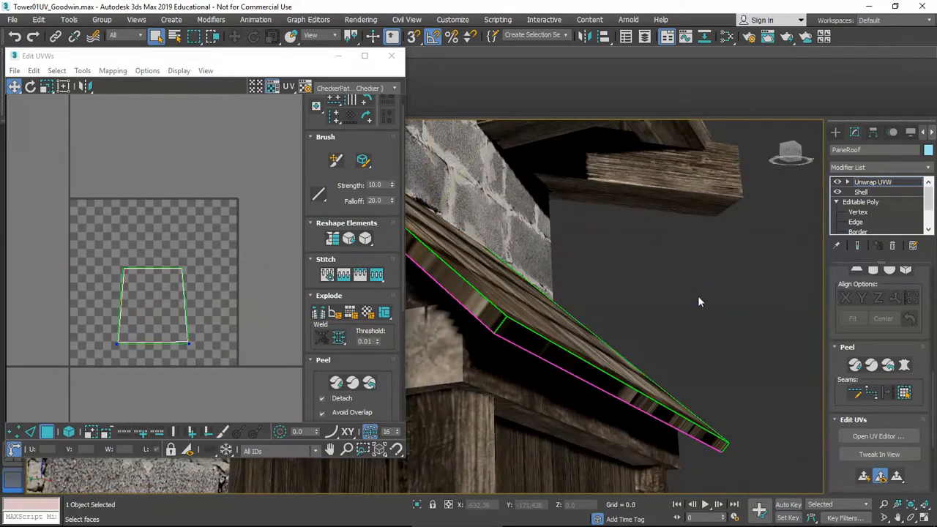
{"action": "middle_click_drag", "start_coordinate": [510, 342], "coordinate": [499, 344], "text": "alt"}
{"action": "left_click", "coordinate": [504, 340]}
{"action": "left_click_drag", "start_coordinate": [153, 317], "coordinate": [96, 220]}
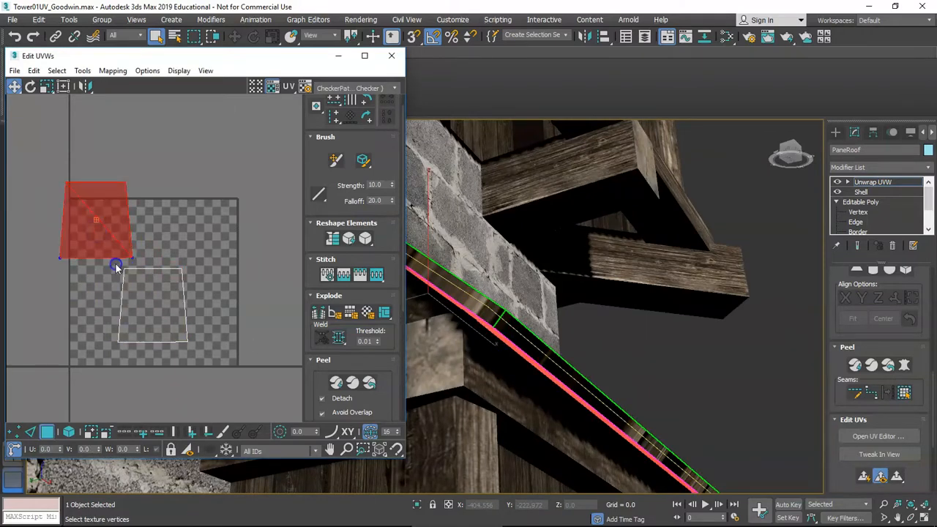
Select the UVs of the roof's top and edge faces, Quick Peel them, and apply Reset Peel to unfold them as one shell
{"action": "left_click_drag", "start_coordinate": [115, 265], "coordinate": [234, 384]}
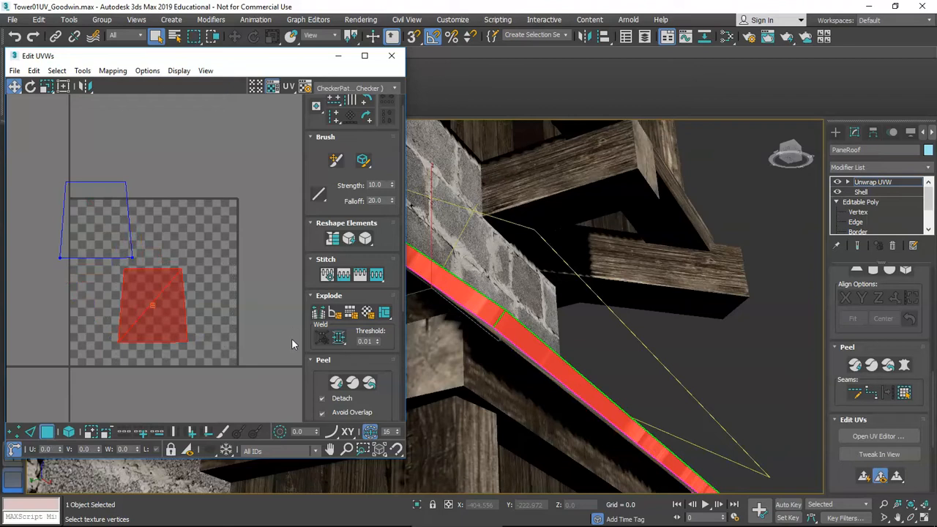
{"action": "left_click", "coordinate": [341, 384]}
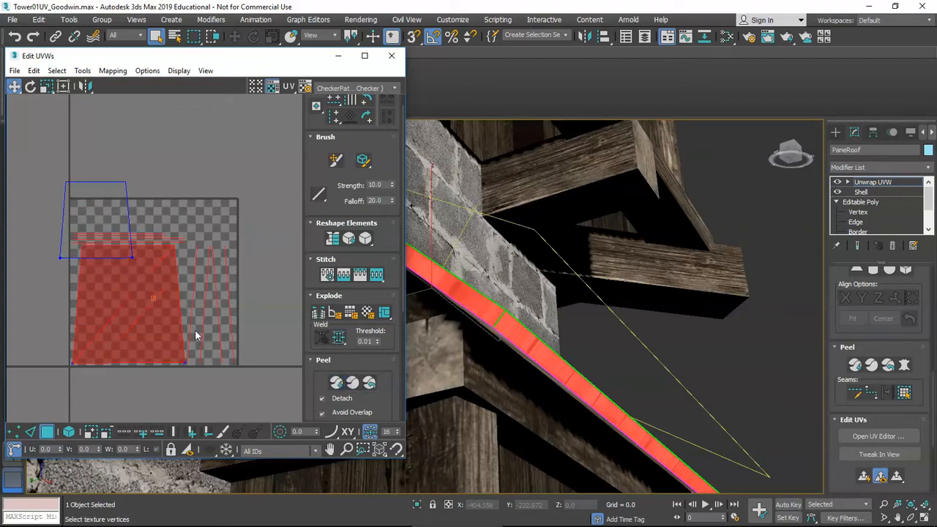
{"action": "middle_click_drag", "start_coordinate": [468, 366], "coordinate": [483, 382], "text": "alt"}
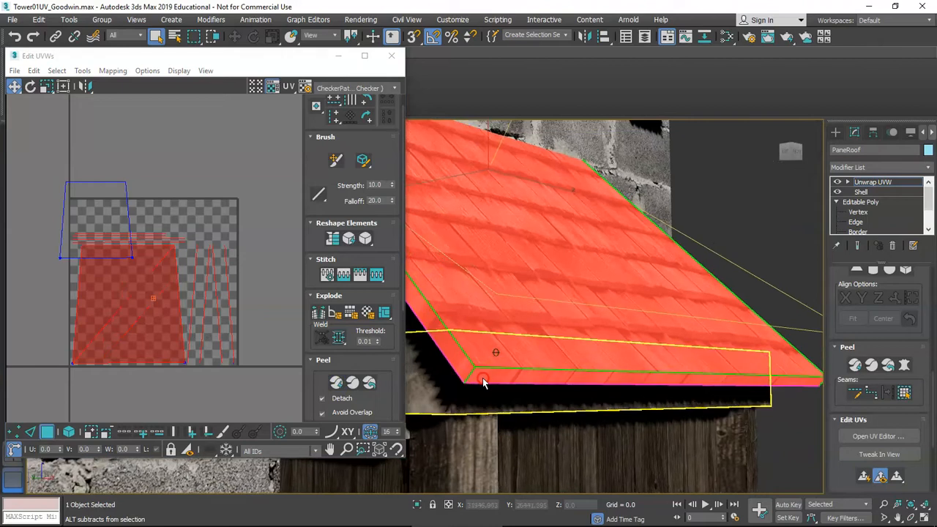
{"action": "left_click", "coordinate": [371, 385]}
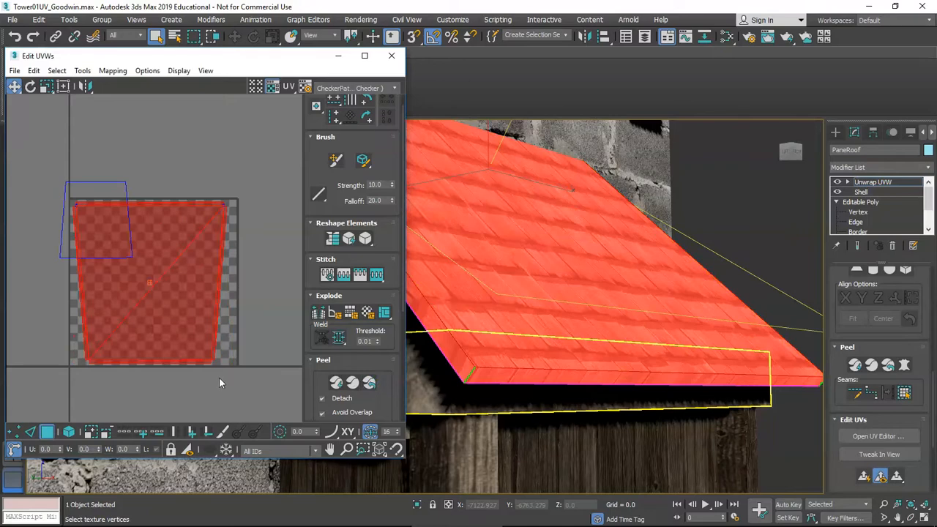
Scale down the UV shell of the roof's top and edges and place it over the underside's shell at matching size
{"action": "scroll", "coordinate": [217, 376], "scroll_direction": "up", "scroll_amount": 5}
{"action": "scroll", "coordinate": [154, 334], "scroll_direction": "down", "scroll_amount": 3}
{"action": "middle_click_drag", "start_coordinate": [154, 327], "coordinate": [217, 339]}
{"action": "scroll", "coordinate": [217, 338], "scroll_direction": "down", "scroll_amount": 4}
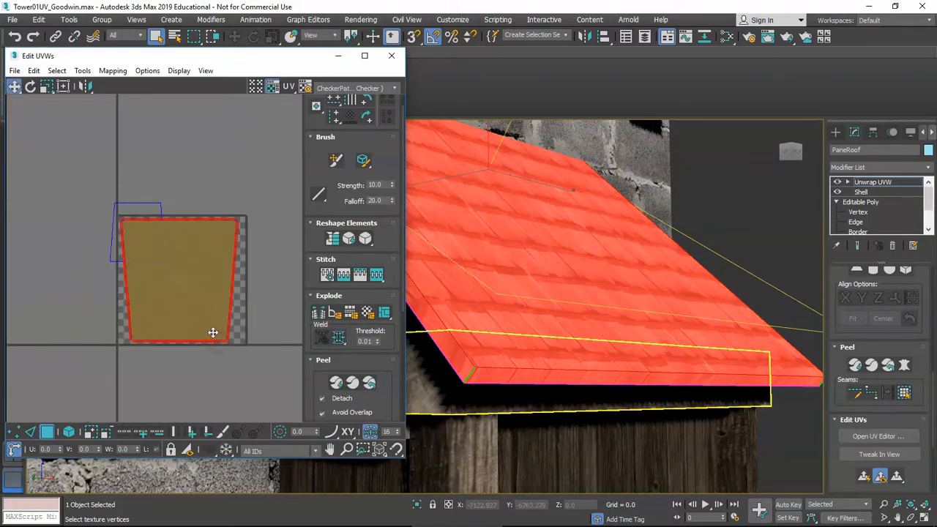
{"action": "scroll", "coordinate": [603, 285], "scroll_direction": "down", "scroll_amount": 5}
{"action": "mouse_move", "coordinate": [603, 285]}
{"action": "middle_mouse_down", "text": "alt"}
{"action": "mouse_move", "coordinate": [566, 304]}
{"action": "mouse_move", "coordinate": [600, 282]}
{"action": "middle_mouse_up", "text": "alt"}
{"action": "scroll", "coordinate": [578, 295], "scroll_direction": "up", "scroll_amount": 4}
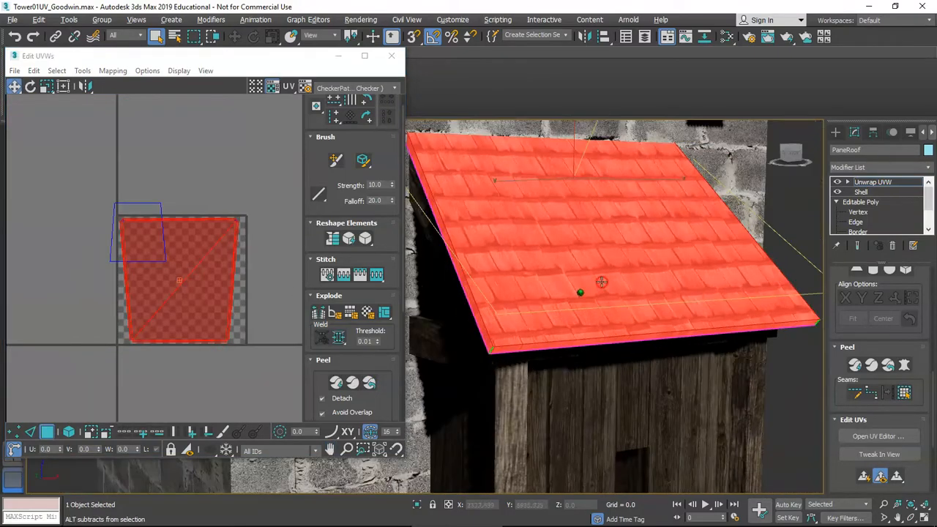
{"action": "left_click", "coordinate": [199, 282]}
{"action": "key", "text": "r"}
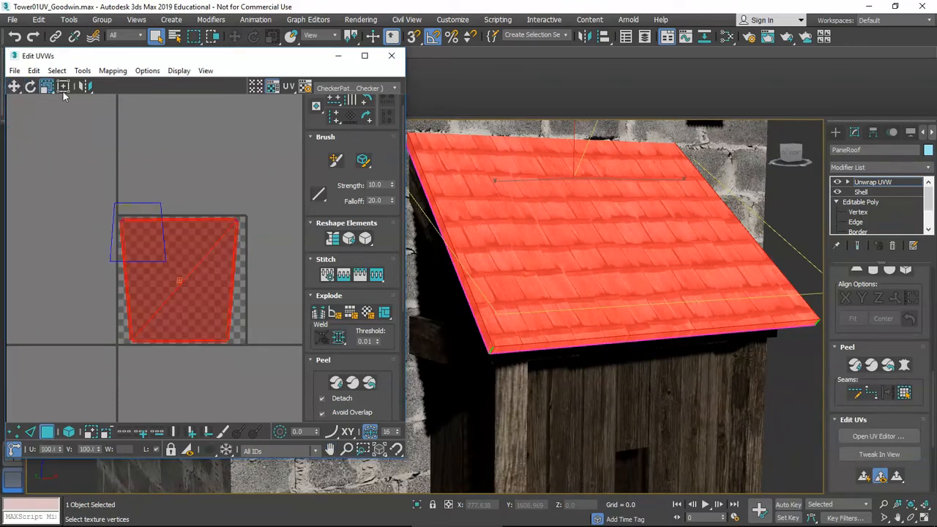
{"action": "left_click_drag", "start_coordinate": [199, 282], "coordinate": [215, 341]}
{"action": "key", "text": "w"}
{"action": "left_click_drag", "start_coordinate": [188, 297], "coordinate": [146, 239]}
{"action": "scroll", "coordinate": [146, 239], "scroll_direction": "up", "scroll_amount": 4}
{"action": "key", "text": "r"}
{"action": "left_click_drag", "start_coordinate": [212, 265], "coordinate": [201, 298]}
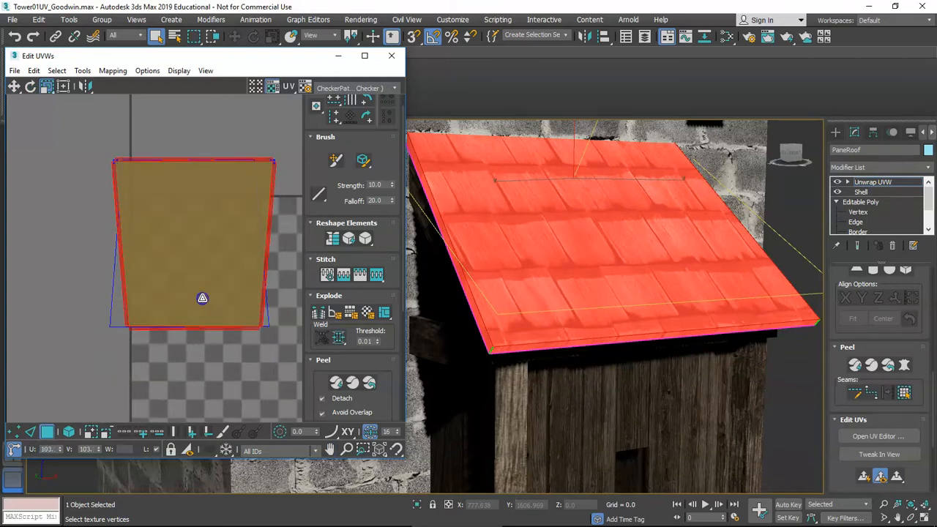
Move the roof's top and edge UV shell off the underside's shell into the lower middle of the UV tile
{"action": "key", "text": "w"}
{"action": "scroll", "coordinate": [207, 278], "scroll_direction": "down", "scroll_amount": 1}
{"action": "middle_click_drag", "start_coordinate": [207, 278], "coordinate": [183, 259]}
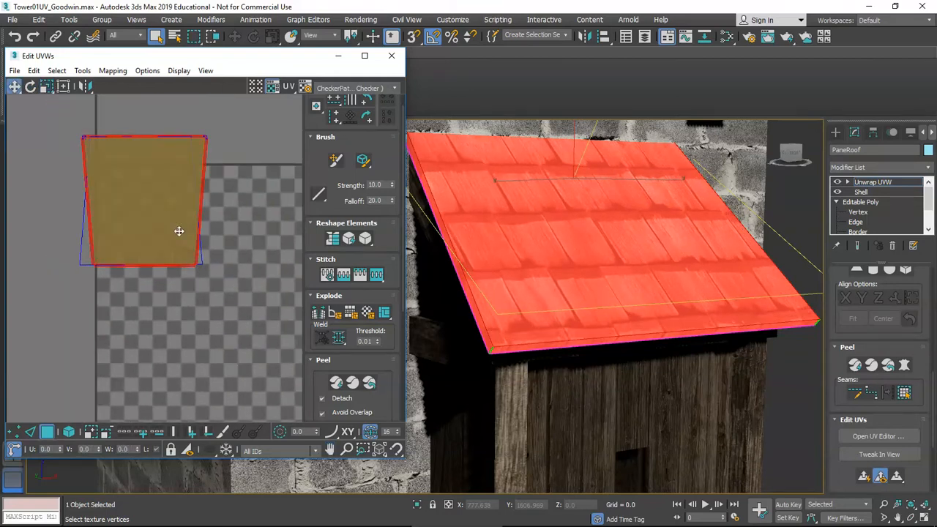
{"action": "left_click_drag", "start_coordinate": [154, 194], "coordinate": [240, 328]}
{"action": "middle_click_drag", "start_coordinate": [250, 315], "coordinate": [233, 303]}
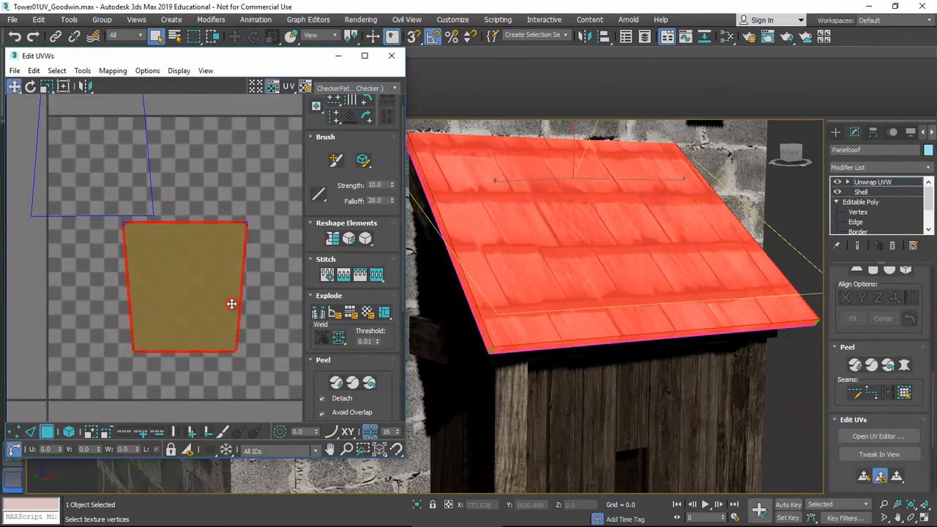
Select the bottom edge of the top face's UV shell and check in wireframe which roof edge it corresponds to
{"action": "scroll", "coordinate": [233, 304], "scroll_direction": "down", "scroll_amount": 2}
{"action": "middle_click_drag", "start_coordinate": [627, 315], "coordinate": [468, 321], "text": "alt"}
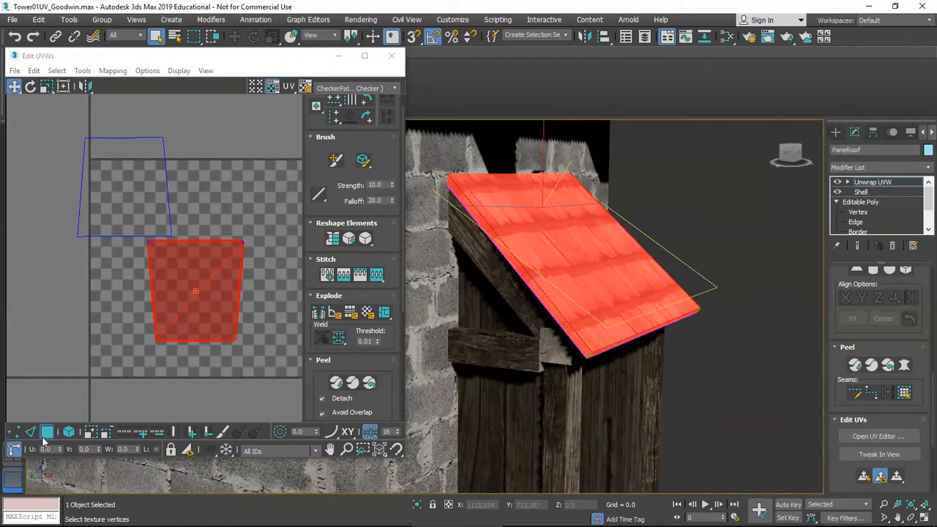
{"action": "left_click", "coordinate": [31, 432]}
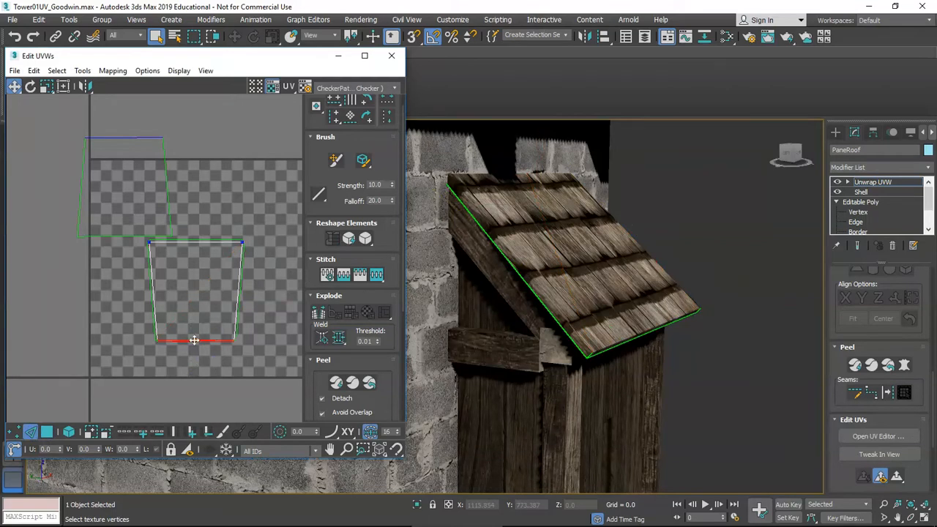
{"action": "middle_click_drag", "start_coordinate": [546, 181], "coordinate": [630, 289]}
{"action": "key", "text": "F3"}
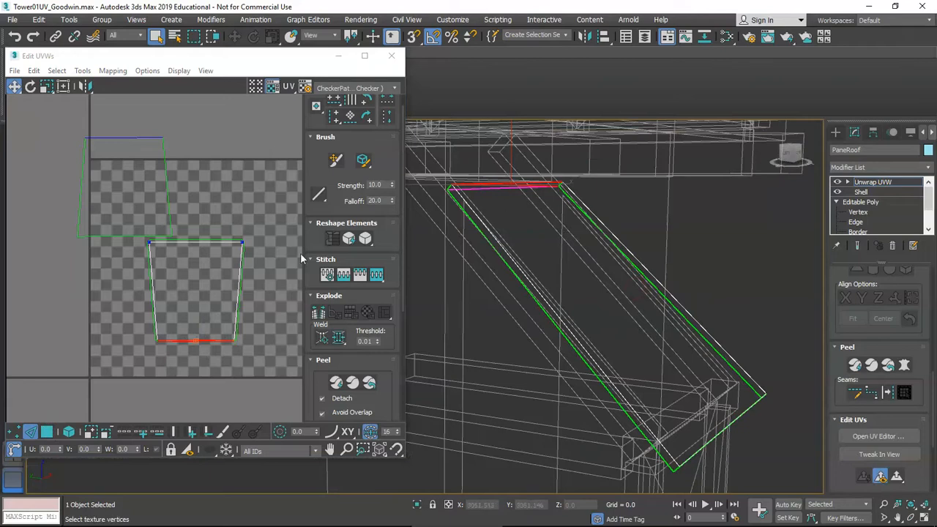
{"action": "key", "text": "F3"}
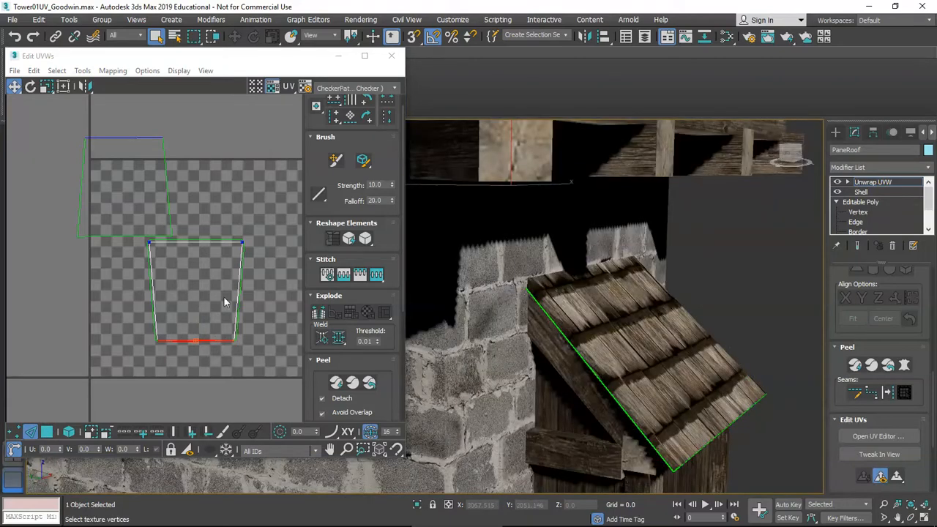
Rotate the roof's top and edge UV shell 180 degrees and move it so a shingle row ends at the roof's lower edge
{"action": "left_click", "coordinate": [46, 431]}
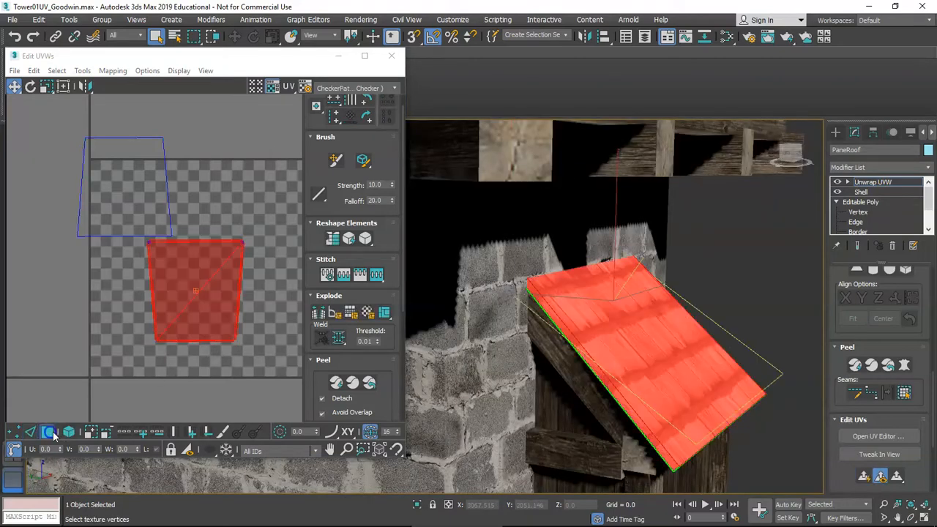
{"action": "left_click", "coordinate": [367, 117]}
{"action": "left_click", "coordinate": [367, 117]}
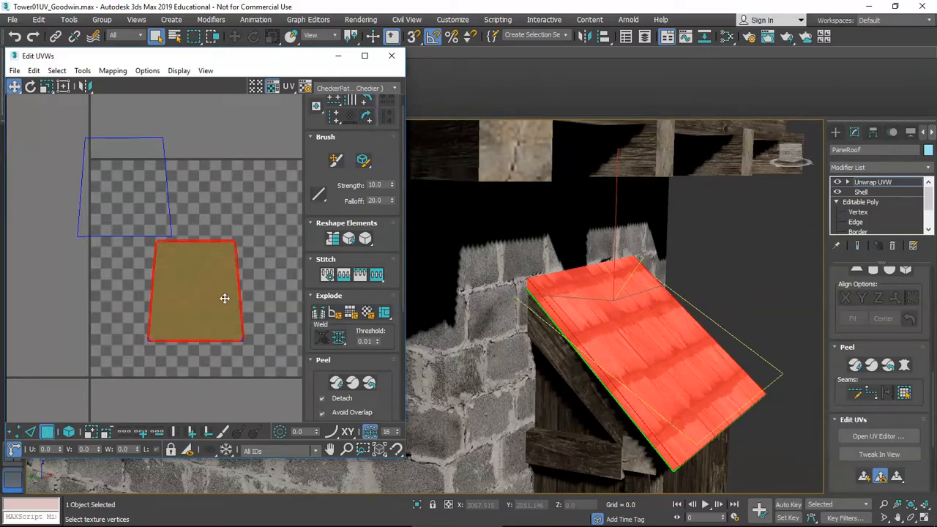
{"action": "middle_click_drag", "start_coordinate": [211, 283], "coordinate": [213, 290]}
{"action": "left_click_drag", "start_coordinate": [212, 282], "coordinate": [219, 291]}
{"action": "middle_click_drag", "start_coordinate": [222, 296], "coordinate": [194, 253]}
{"action": "middle_click_drag", "start_coordinate": [717, 344], "coordinate": [629, 351], "text": "alt"}
{"action": "scroll", "coordinate": [626, 357], "scroll_direction": "up", "scroll_amount": 4}
{"action": "scroll", "coordinate": [626, 357], "scroll_direction": "down", "scroll_amount": 2}
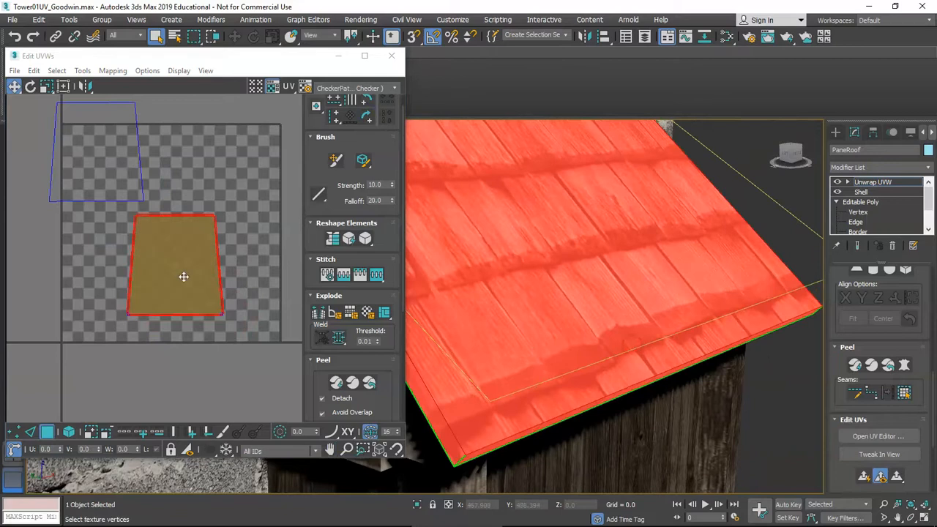
{"action": "left_click_drag", "start_coordinate": [183, 236], "coordinate": [180, 230]}
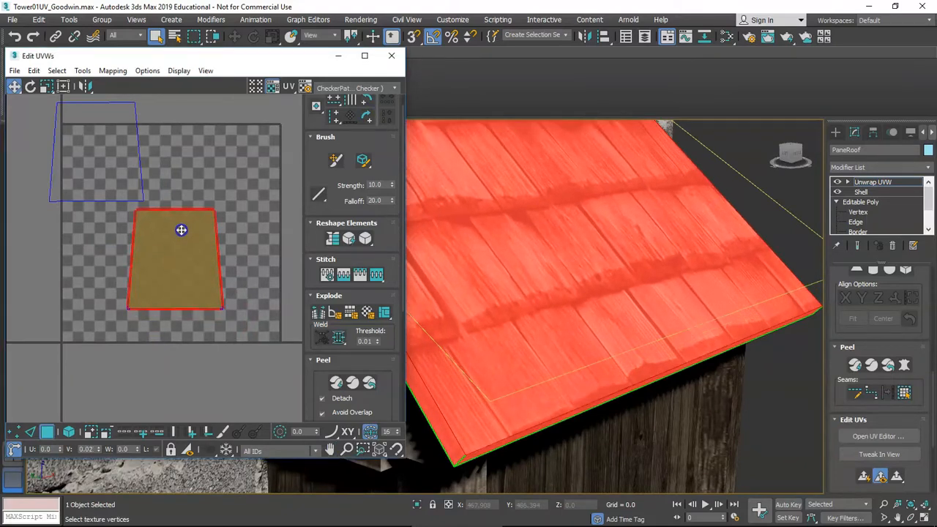
Deselect the UV shell and inspect the shingle texture on the window roof's top and edges from several angles
{"action": "middle_click_drag", "start_coordinate": [508, 351], "coordinate": [505, 312], "text": "alt"}
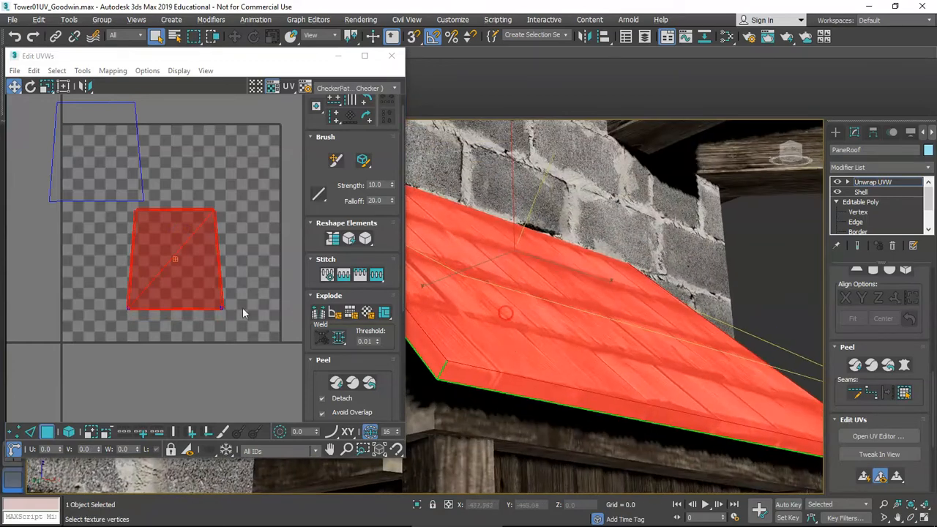
{"action": "left_click", "coordinate": [239, 360]}
{"action": "middle_click_drag", "start_coordinate": [550, 404], "coordinate": [579, 368]}
{"action": "scroll", "coordinate": [600, 371], "scroll_direction": "down", "scroll_amount": 2}
{"action": "mouse_move", "coordinate": [651, 370]}
{"action": "middle_mouse_down", "text": "alt"}
{"action": "mouse_move", "coordinate": [634, 362]}
{"action": "mouse_move", "coordinate": [654, 356]}
{"action": "middle_mouse_up", "text": "alt"}
{"action": "scroll", "coordinate": [653, 371], "scroll_direction": "down", "scroll_amount": 2}
{"action": "scroll", "coordinate": [572, 360], "scroll_direction": "up", "scroll_amount": 3}
{"action": "middle_click_drag", "start_coordinate": [573, 360], "coordinate": [604, 321], "text": "alt"}
{"action": "scroll", "coordinate": [617, 343], "scroll_direction": "down", "scroll_amount": 3}
{"action": "scroll", "coordinate": [617, 343], "scroll_direction": "up", "scroll_amount": 3}
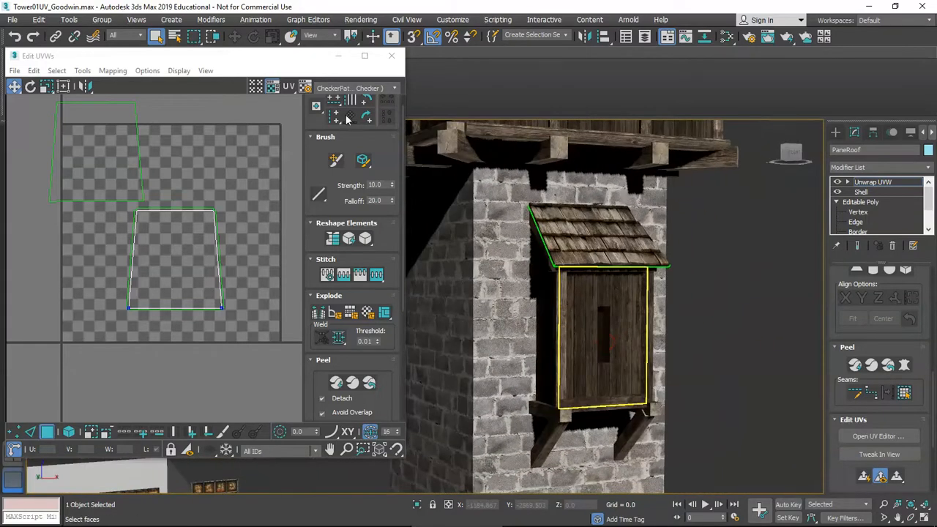
Close the UV editor, collapse the PaneRoof modifier stack down from Unwrap UVW and convert the result to Editable Poly
{"action": "left_click", "coordinate": [389, 56]}
{"action": "right_click", "coordinate": [876, 183]}
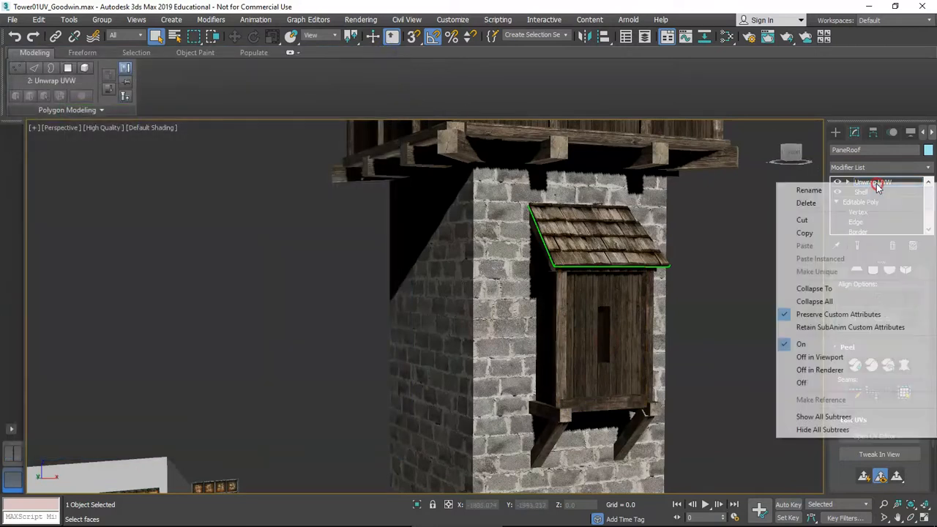
{"action": "left_click", "coordinate": [832, 290]}
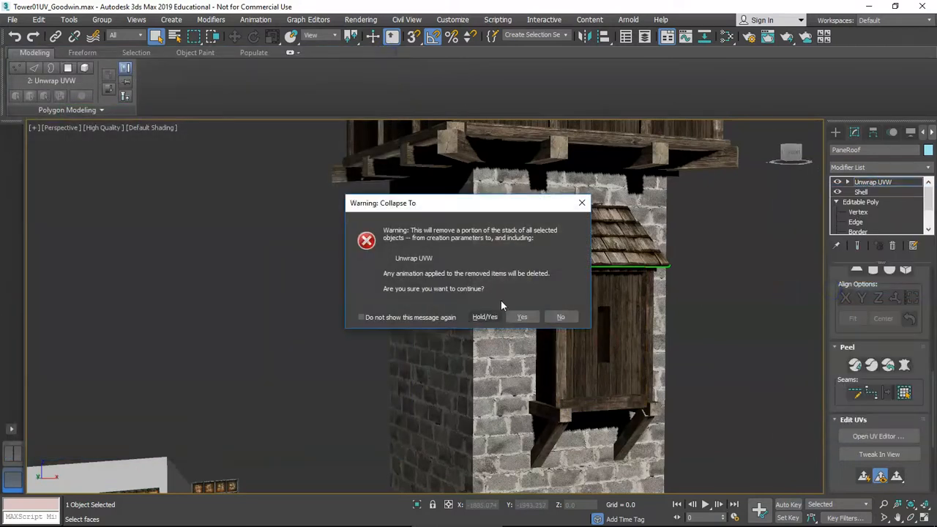
{"action": "middle_click_drag", "start_coordinate": [621, 294], "coordinate": [649, 294], "text": "alt"}
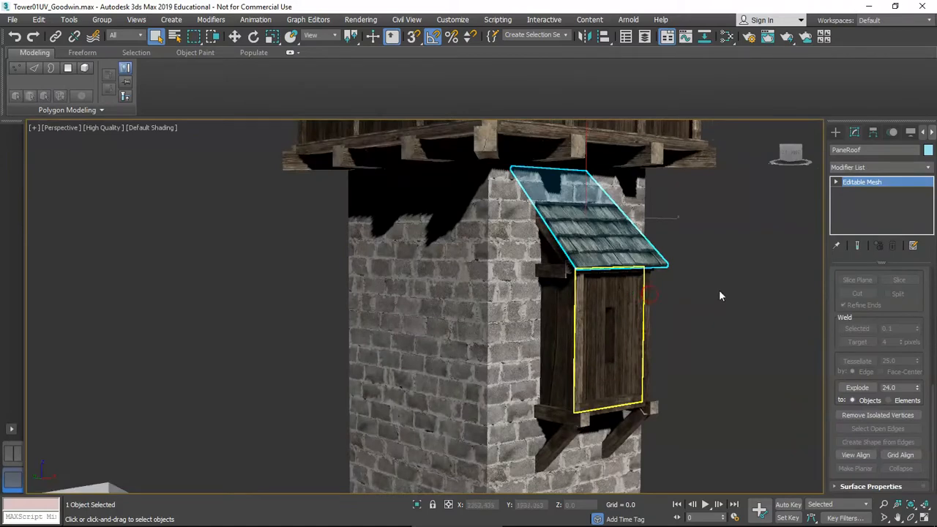
{"action": "right_click", "coordinate": [871, 191]}
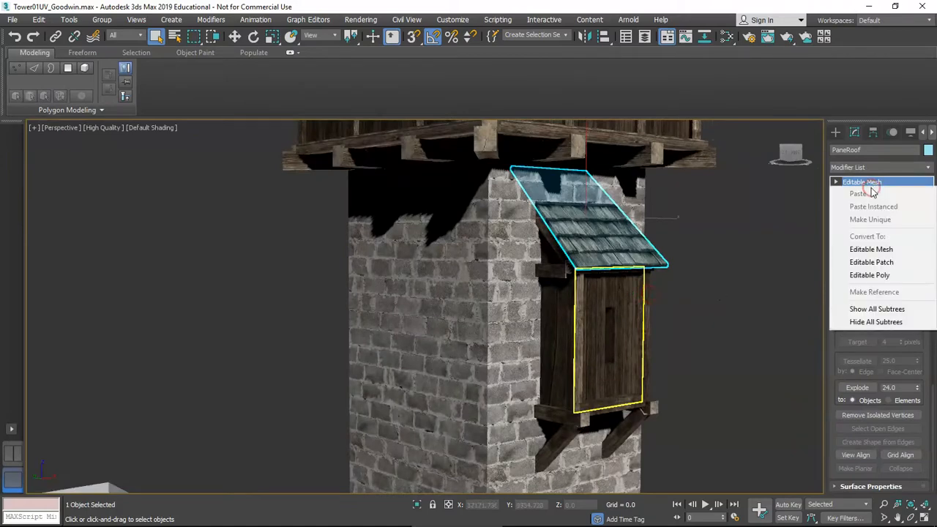
{"action": "left_click", "coordinate": [871, 275]}
Deselect the window roof and display edged faces on the models
{"action": "left_click", "coordinate": [700, 270]}
{"action": "key", "text": "F4"}
{"action": "scroll", "coordinate": [573, 263], "scroll_direction": "up", "scroll_amount": 6}
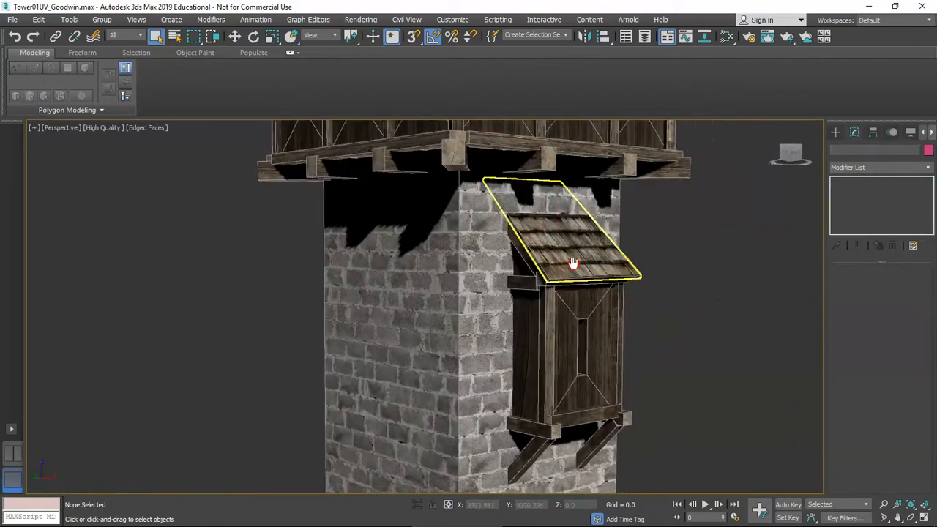
{"action": "middle_click_drag", "start_coordinate": [567, 247], "coordinate": [548, 255], "text": "alt"}
{"action": "scroll", "coordinate": [575, 266], "scroll_direction": "down", "scroll_amount": 4}
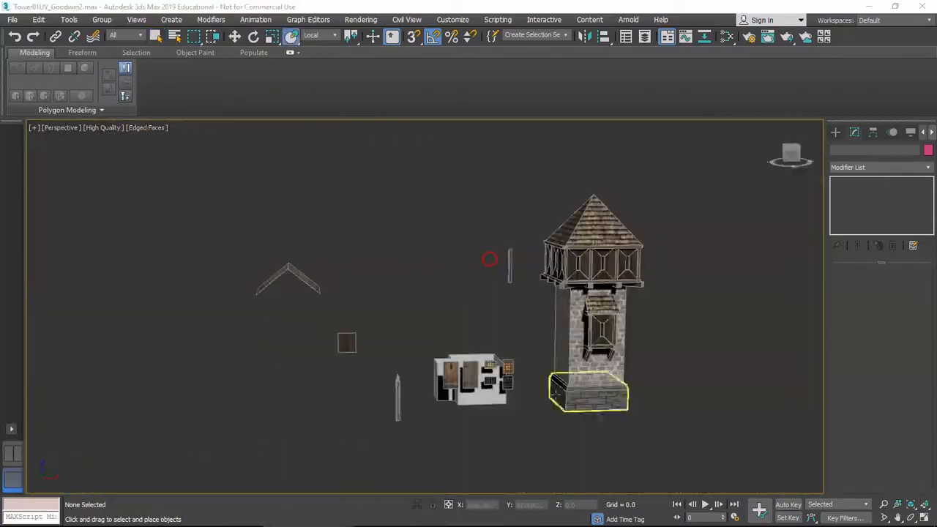
Make one instance of the hinged wooden door with the small barred window and position it over by the tower
{"action": "middle_click_drag", "start_coordinate": [489, 259], "coordinate": [308, 334], "text": "alt"}
{"action": "left_click", "coordinate": [347, 325]}
{"action": "scroll", "coordinate": [349, 327], "scroll_direction": "up", "scroll_amount": 3}
{"action": "key", "text": "w"}
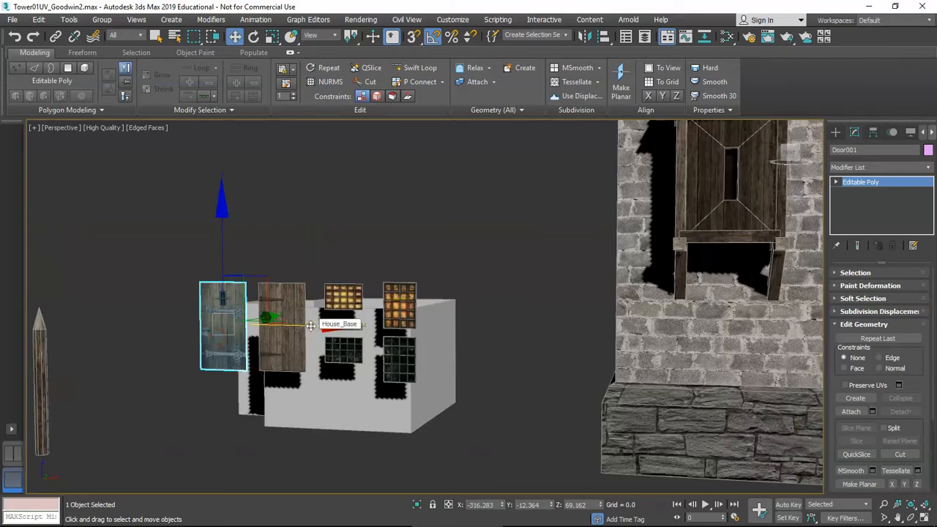
{"action": "mouse_move", "coordinate": [310, 325]}
{"action": "left_mouse_down", "text": "shift"}
{"action": "mouse_move", "coordinate": [878, 322]}
{"action": "mouse_move", "coordinate": [867, 328]}
{"action": "left_mouse_up", "text": "shift"}
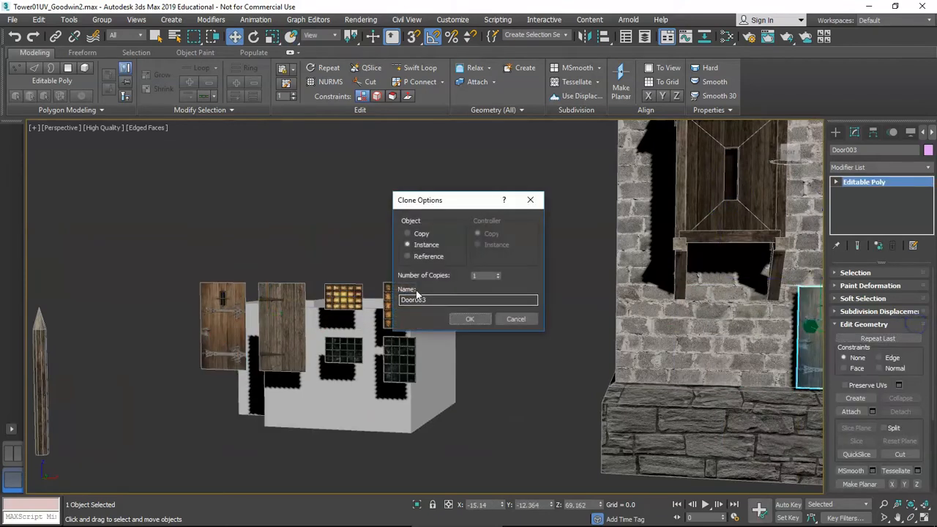
{"action": "left_click", "coordinate": [469, 322]}
Use Select and Place to set the cloned door against the tower's brick wall above the stone base
{"action": "scroll", "coordinate": [559, 327], "scroll_direction": "down", "scroll_amount": 5}
{"action": "middle_click_drag", "start_coordinate": [681, 328], "coordinate": [418, 334]}
{"action": "scroll", "coordinate": [535, 334], "scroll_direction": "up", "scroll_amount": 4}
{"action": "mouse_move", "coordinate": [594, 335]}
{"action": "middle_mouse_down"}
{"action": "mouse_move", "coordinate": [502, 347]}
{"action": "mouse_move", "coordinate": [648, 324]}
{"action": "mouse_move", "coordinate": [452, 243]}
{"action": "mouse_move", "coordinate": [460, 246]}
{"action": "middle_mouse_up"}
{"action": "scroll", "coordinate": [602, 336], "scroll_direction": "up", "scroll_amount": 5}
{"action": "left_click", "coordinate": [290, 38]}
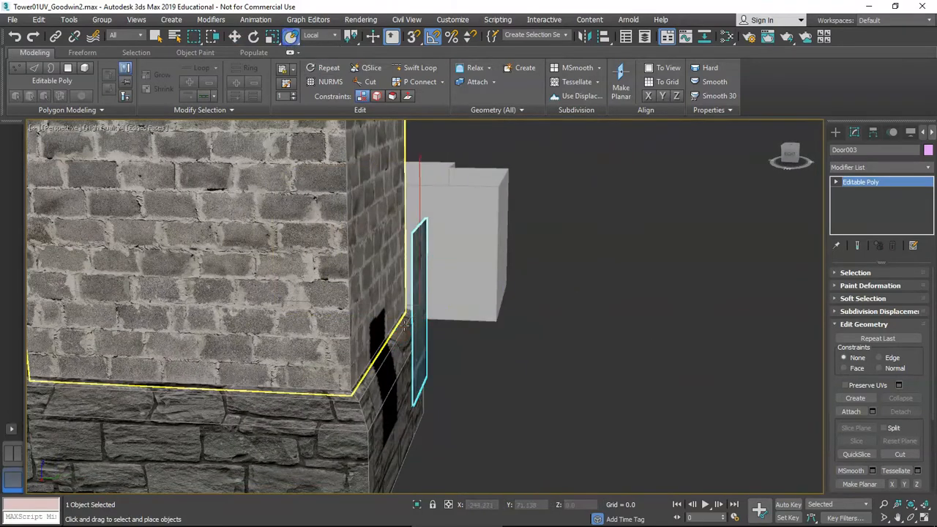
{"action": "left_click_drag", "start_coordinate": [420, 329], "coordinate": [383, 243]}
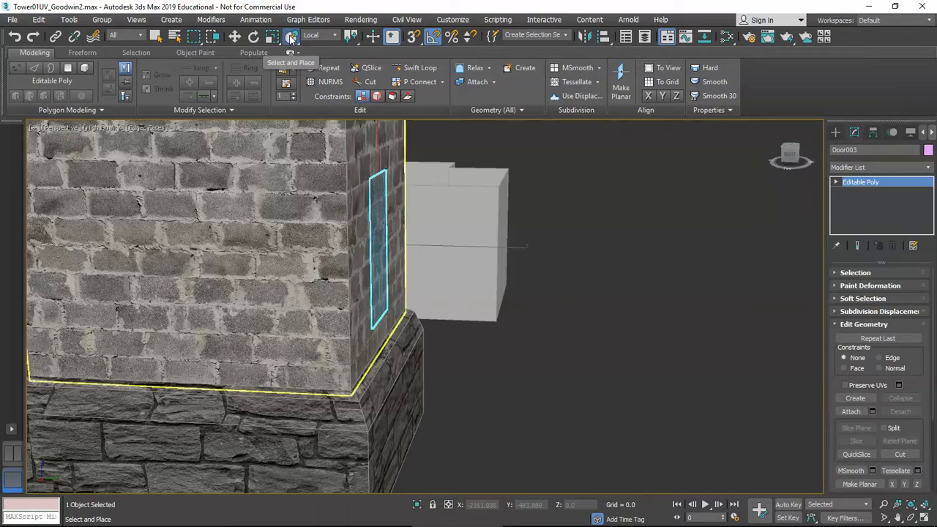
{"action": "middle_click_drag", "start_coordinate": [386, 273], "coordinate": [361, 262], "text": "alt"}
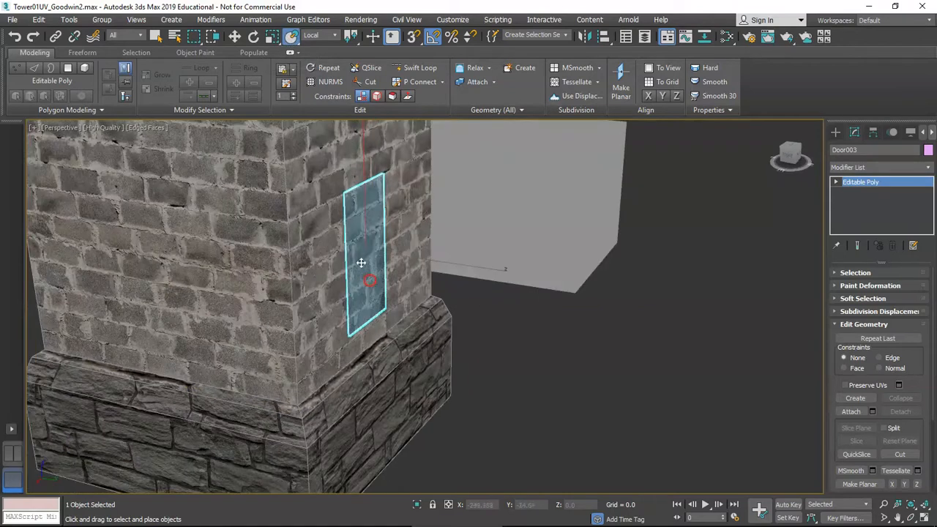
{"action": "left_click_drag", "start_coordinate": [422, 258], "coordinate": [431, 256]}
Lower the door along the brick wall to just above the top of the tower's stone base
{"action": "mouse_move", "coordinate": [349, 267]}
{"action": "middle_mouse_down", "text": "alt"}
{"action": "mouse_move", "coordinate": [435, 257]}
{"action": "mouse_move", "coordinate": [313, 248]}
{"action": "mouse_move", "coordinate": [393, 242]}
{"action": "mouse_move", "coordinate": [353, 255]}
{"action": "mouse_move", "coordinate": [364, 280]}
{"action": "mouse_move", "coordinate": [377, 246]}
{"action": "mouse_move", "coordinate": [319, 239]}
{"action": "middle_mouse_up", "text": "alt"}
{"action": "scroll", "coordinate": [313, 249], "scroll_direction": "up", "scroll_amount": 5}
{"action": "scroll", "coordinate": [354, 255], "scroll_direction": "down", "scroll_amount": 6}
{"action": "scroll", "coordinate": [377, 246], "scroll_direction": "up", "scroll_amount": 3}
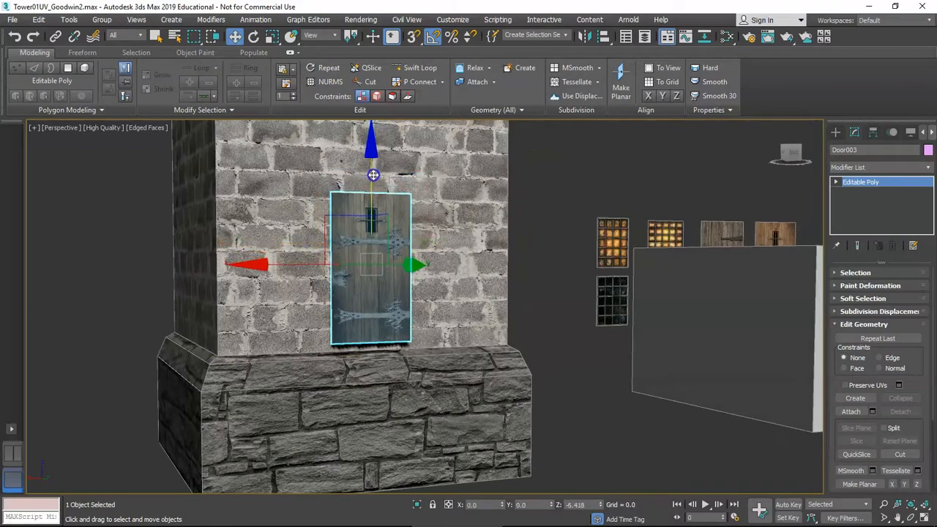
Move the door along Y toward the tower wall to about Y 90.25, nearly flush with the bricks
{"action": "scroll", "coordinate": [387, 303], "scroll_direction": "up", "scroll_amount": 4}
{"action": "middle_click_drag", "start_coordinate": [374, 185], "coordinate": [351, 284], "text": "alt"}
{"action": "left_click", "coordinate": [382, 263]}
{"action": "scroll", "coordinate": [371, 288], "scroll_direction": "down", "scroll_amount": 3}
{"action": "middle_click_drag", "start_coordinate": [351, 283], "coordinate": [479, 324]}
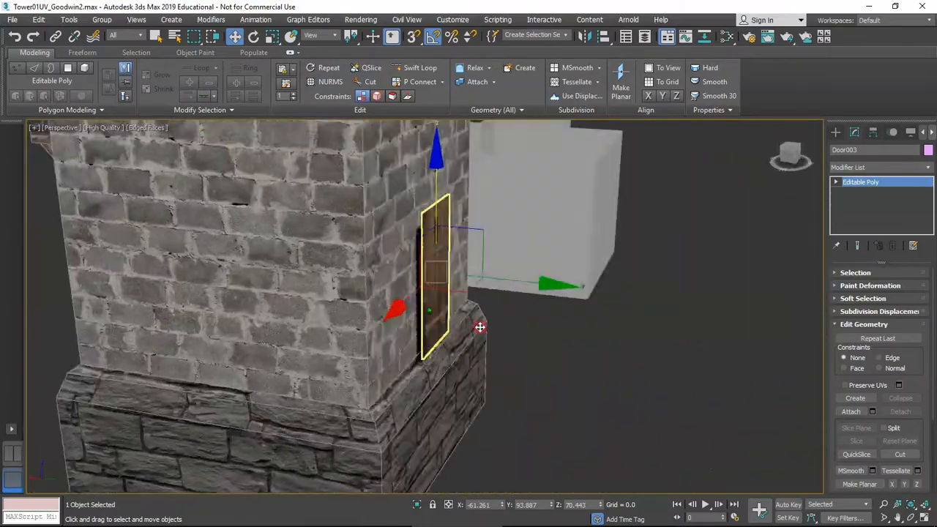
{"action": "scroll", "coordinate": [479, 322], "scroll_direction": "up", "scroll_amount": 5}
{"action": "mouse_move", "coordinate": [497, 275]}
{"action": "middle_mouse_down", "text": "alt"}
{"action": "mouse_move", "coordinate": [448, 278]}
{"action": "mouse_move", "coordinate": [512, 268]}
{"action": "middle_mouse_up", "text": "alt"}
{"action": "middle_click_drag", "start_coordinate": [512, 268], "coordinate": [464, 269]}
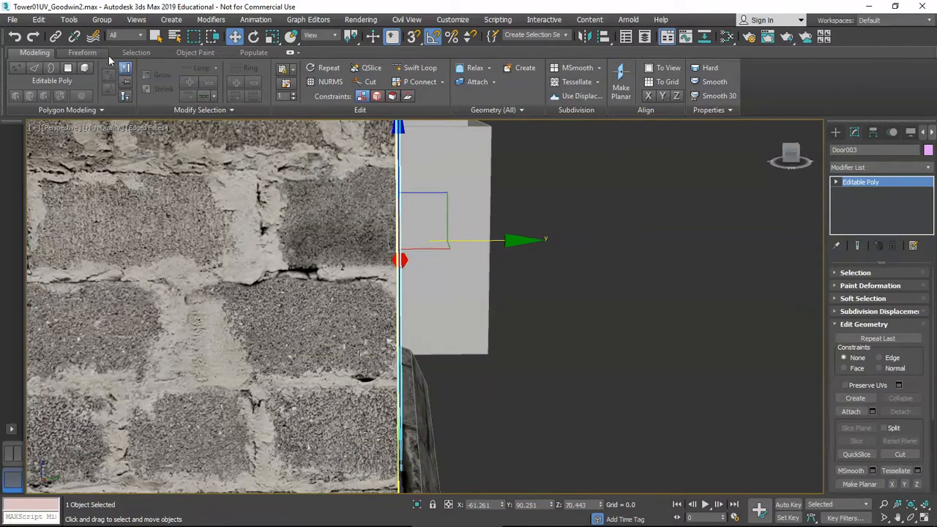
Fine-tune the door's position against the wall to about Y 89.79 in the Right view, and return to the Perspective view
{"action": "left_click", "coordinate": [49, 129]}
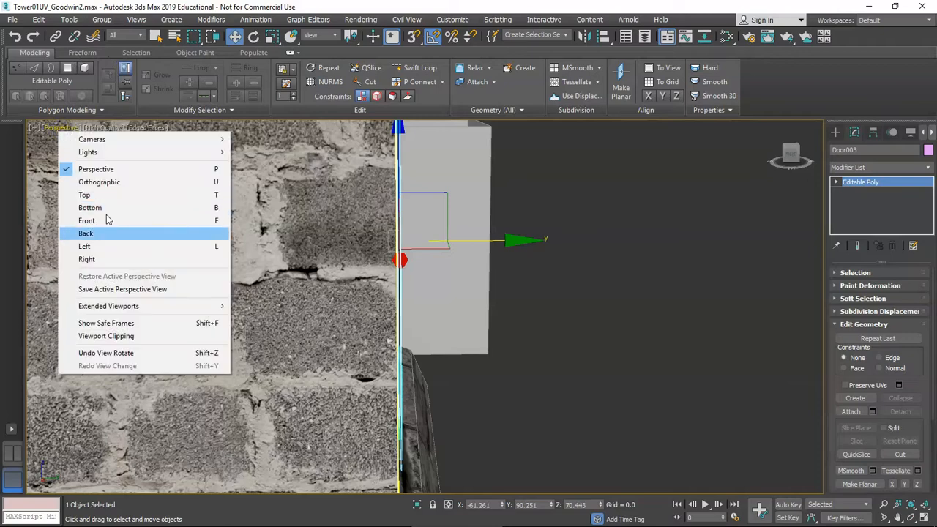
{"action": "left_click", "coordinate": [119, 260]}
{"action": "scroll", "coordinate": [398, 323], "scroll_direction": "up", "scroll_amount": 6}
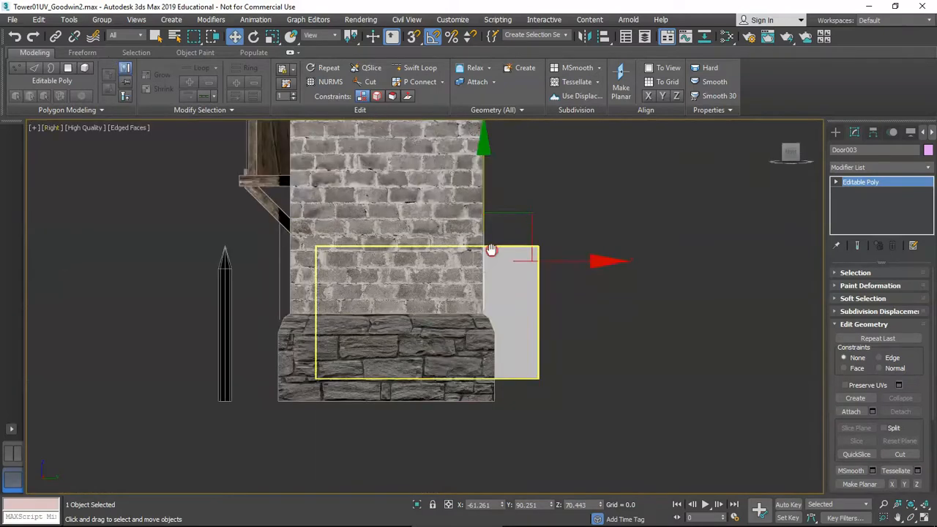
{"action": "scroll", "coordinate": [398, 323], "scroll_direction": "up", "scroll_amount": 1}
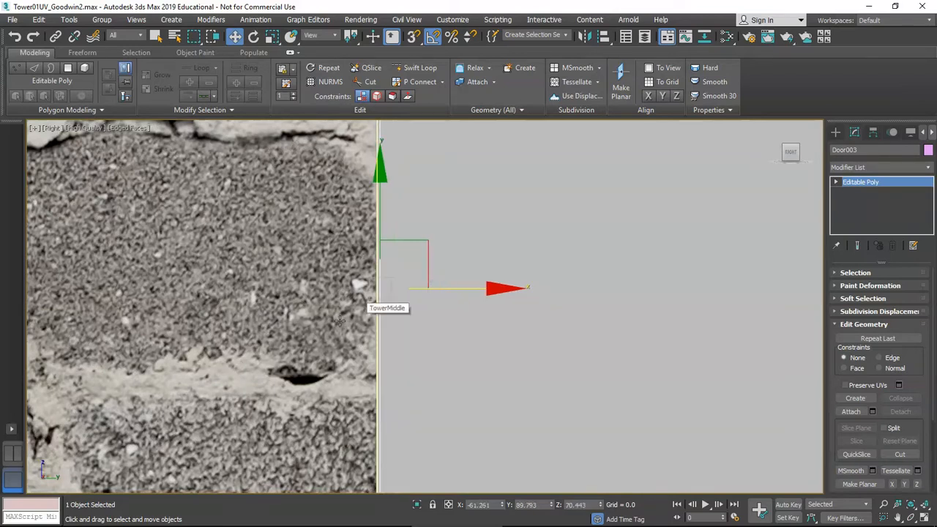
{"action": "key", "text": "p"}
{"action": "scroll", "coordinate": [342, 322], "scroll_direction": "down", "scroll_amount": 5}
{"action": "middle_click_drag", "start_coordinate": [344, 324], "coordinate": [265, 327], "text": "alt"}
{"action": "middle_click_drag", "start_coordinate": [424, 328], "coordinate": [419, 202], "text": "alt"}
{"action": "scroll", "coordinate": [391, 334], "scroll_direction": "down", "scroll_amount": 4}
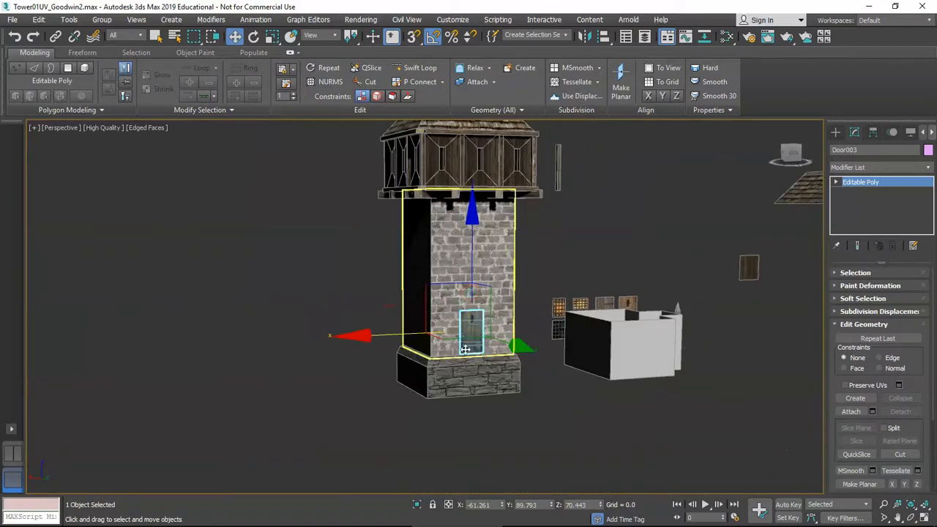
Clone two of the upper room's vertical 4x4 studs as copies and lower them down the wall to the door
{"action": "middle_click_drag", "start_coordinate": [465, 349], "coordinate": [404, 269], "text": "alt"}
{"action": "left_click", "coordinate": [389, 166]}
{"action": "scroll", "coordinate": [432, 180], "scroll_direction": "up", "scroll_amount": 2}
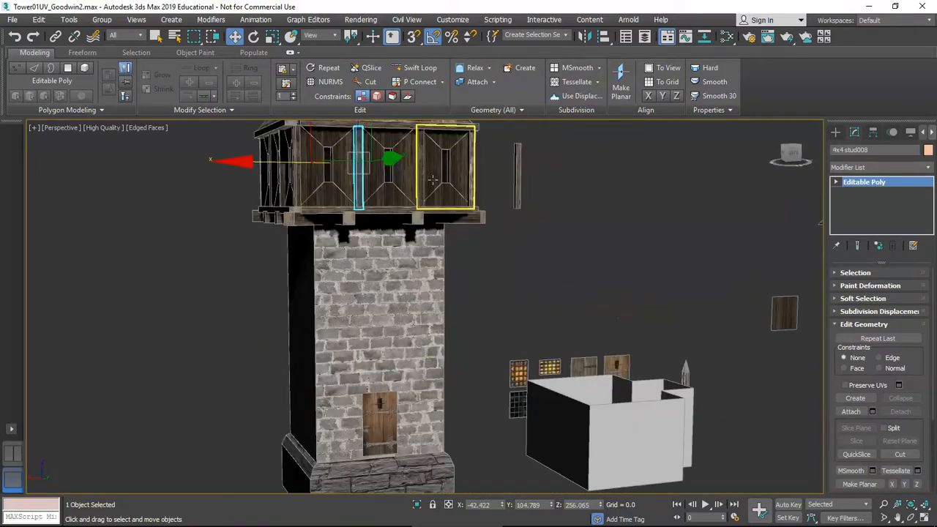
{"action": "left_click", "coordinate": [419, 180], "text": "ctrl"}
{"action": "scroll", "coordinate": [369, 259], "scroll_direction": "down", "scroll_amount": 2}
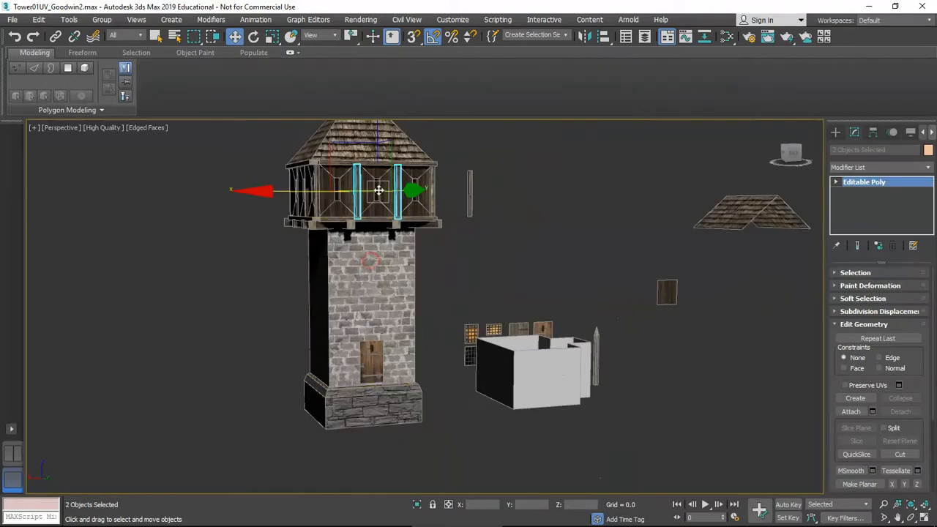
{"action": "left_click_drag", "start_coordinate": [375, 128], "coordinate": [365, 305]}
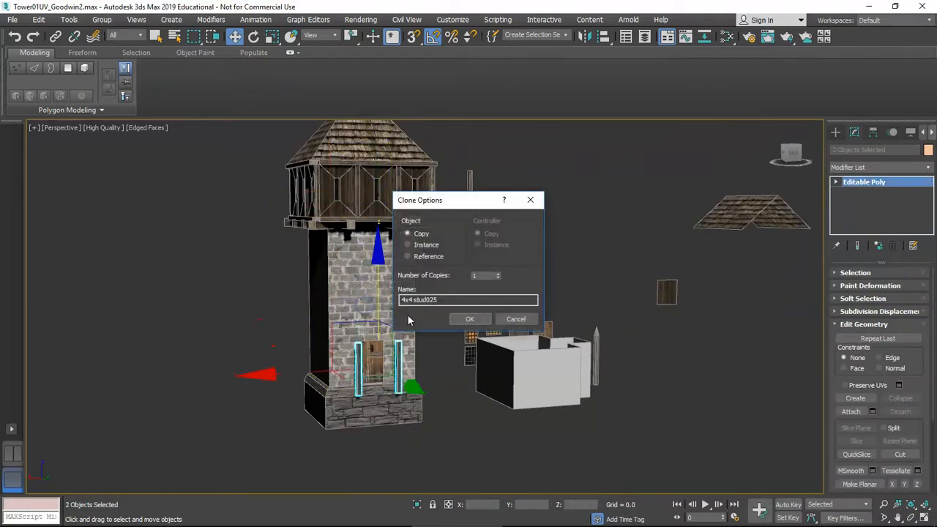
{"action": "left_click", "coordinate": [472, 319]}
Move the two cloned studs tight against the door's sides, at about X -46.6 and X -76.2
{"action": "scroll", "coordinate": [410, 359], "scroll_direction": "up", "scroll_amount": 6}
{"action": "mouse_move", "coordinate": [471, 383]}
{"action": "left_mouse_down"}
{"action": "mouse_move", "coordinate": [462, 381]}
{"action": "mouse_move", "coordinate": [471, 382]}
{"action": "left_mouse_up"}
{"action": "middle_click_drag", "start_coordinate": [472, 383], "coordinate": [324, 366], "text": "alt"}
{"action": "scroll", "coordinate": [355, 349], "scroll_direction": "up", "scroll_amount": 5}
{"action": "left_click", "coordinate": [707, 388]}
{"action": "left_click", "coordinate": [313, 356]}
{"action": "left_click_drag", "start_coordinate": [260, 332], "coordinate": [261, 329]}
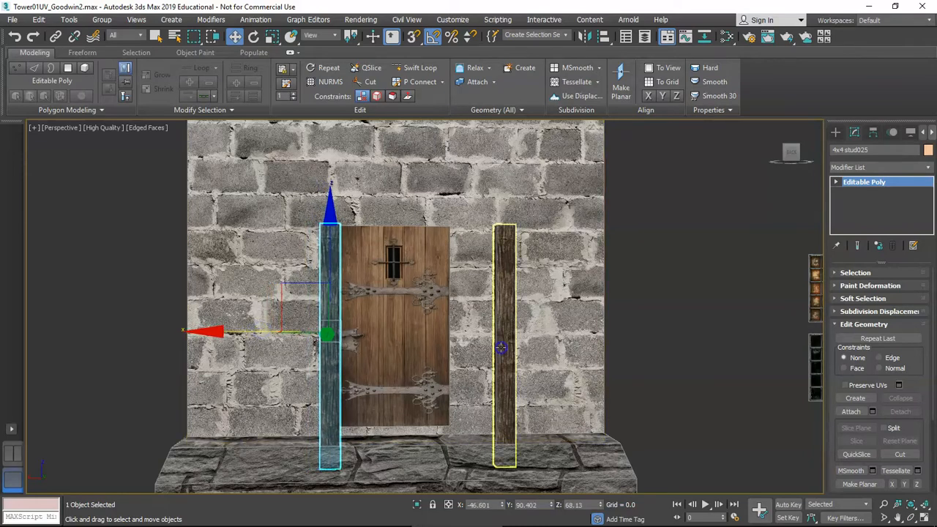
{"action": "left_click", "coordinate": [504, 336]}
{"action": "left_click_drag", "start_coordinate": [451, 334], "coordinate": [393, 331]}
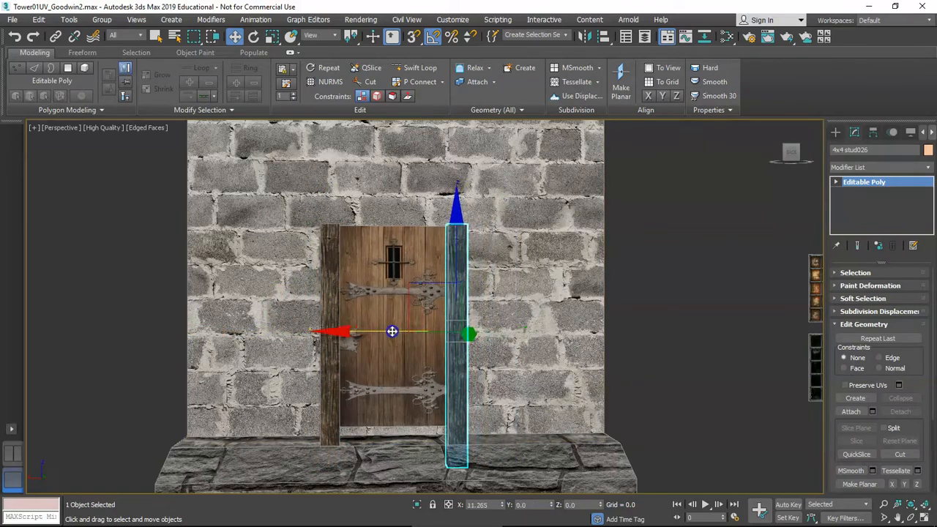
Rotate a copy of one door post by 90 degrees to make a horizontal lintel beam
{"action": "scroll", "coordinate": [392, 331], "scroll_direction": "down", "scroll_amount": 3}
{"action": "middle_click_drag", "start_coordinate": [394, 347], "coordinate": [394, 299]}
{"action": "scroll", "coordinate": [393, 300], "scroll_direction": "up", "scroll_amount": 5}
{"action": "middle_click_drag", "start_coordinate": [318, 259], "coordinate": [378, 254], "text": "alt"}
{"action": "scroll", "coordinate": [403, 286], "scroll_direction": "up", "scroll_amount": 3}
{"action": "scroll", "coordinate": [403, 293], "scroll_direction": "down", "scroll_amount": 4}
{"action": "scroll", "coordinate": [404, 293], "scroll_direction": "up", "scroll_amount": 2}
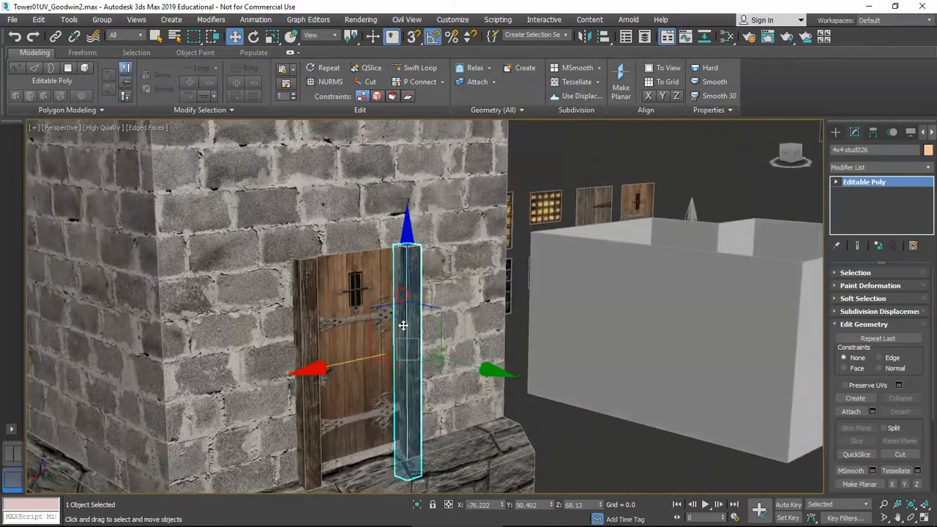
{"action": "key", "text": "e"}
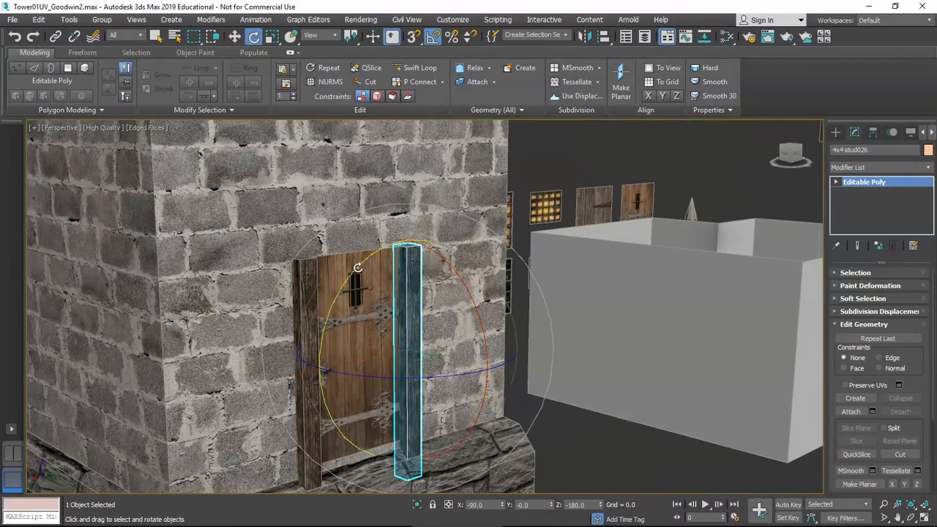
{"action": "middle_click_drag", "start_coordinate": [358, 268], "coordinate": [365, 265], "text": "alt"}
{"action": "scroll", "coordinate": [371, 265], "scroll_direction": "down", "scroll_amount": 2}
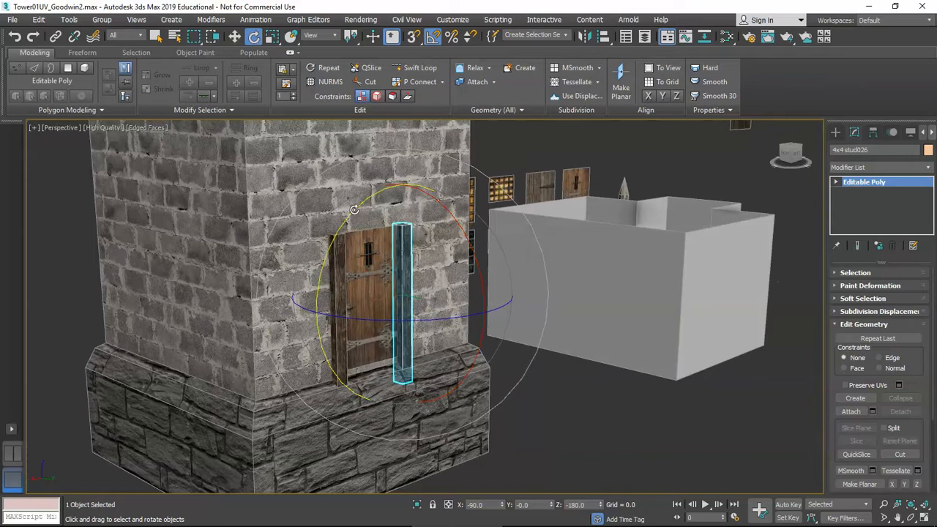
{"action": "left_click_drag", "start_coordinate": [354, 209], "coordinate": [325, 254], "text": "shift"}
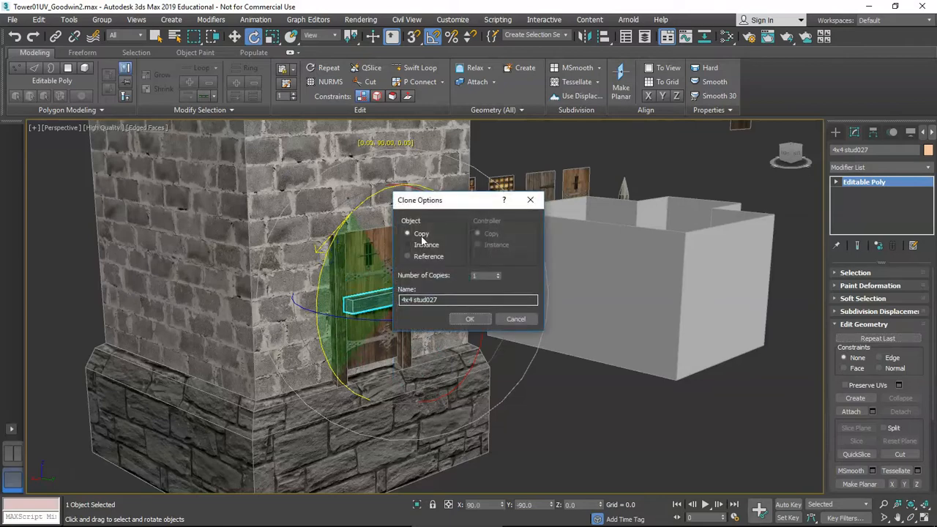
{"action": "left_click", "coordinate": [470, 319]}
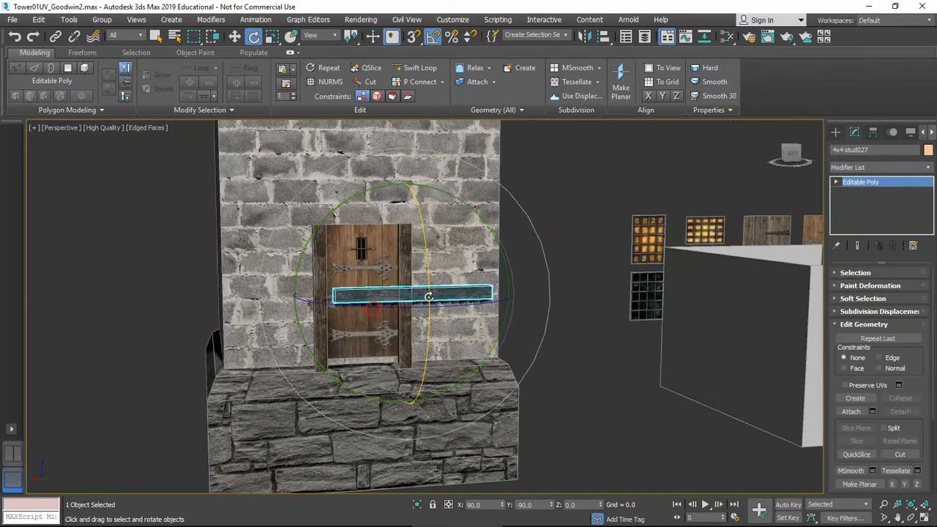
Move the horizontal beam on top of the two door posts, at about X -59.8 and Z 94.5
{"action": "key", "text": "w"}
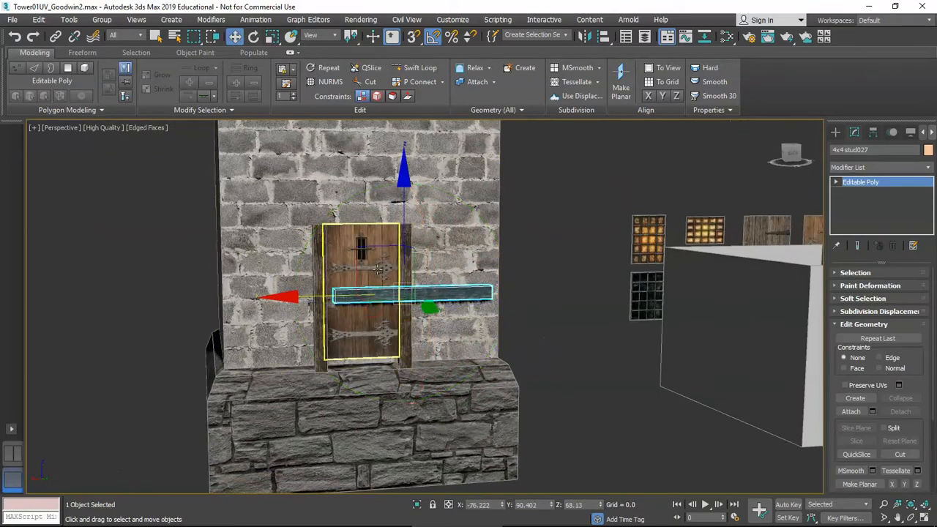
{"action": "middle_click_drag", "start_coordinate": [362, 253], "coordinate": [355, 254], "text": "alt"}
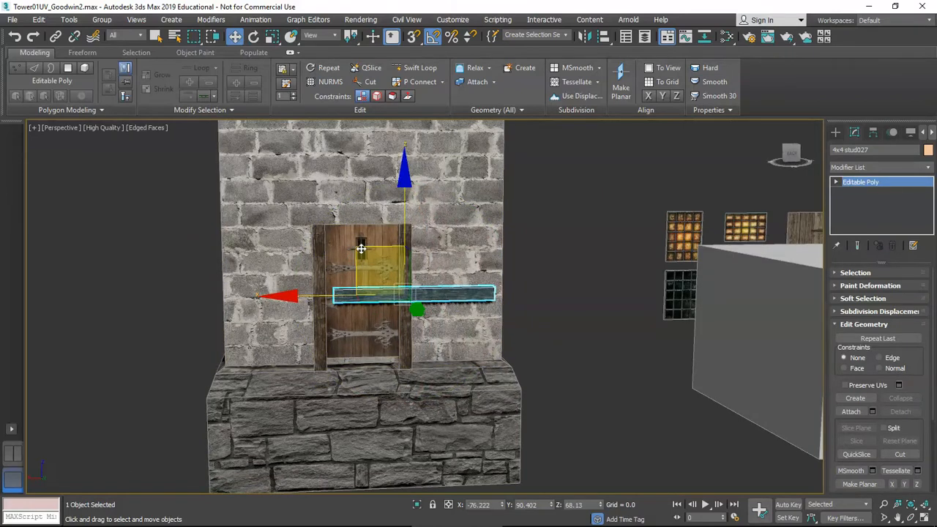
{"action": "left_click_drag", "start_coordinate": [360, 249], "coordinate": [321, 177]}
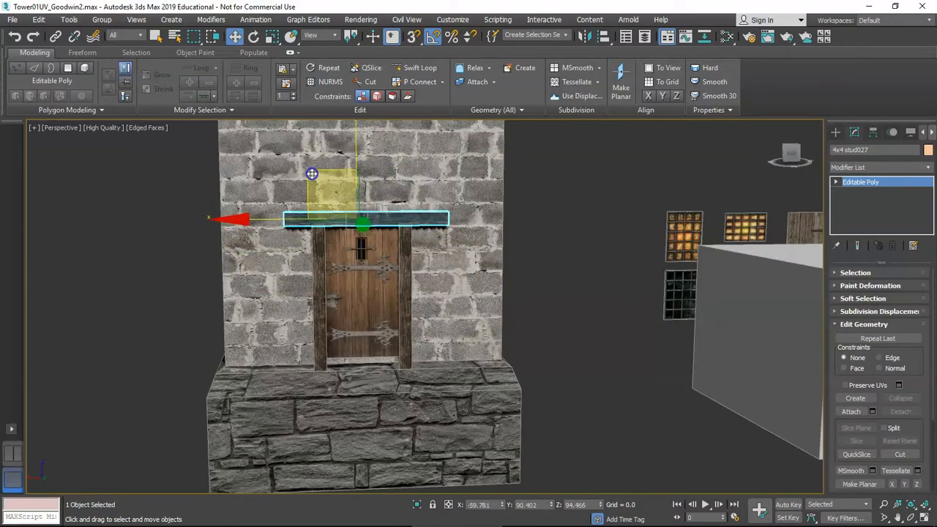
Pull the lintel slightly out from the brick wall to about Y 90.89, just proud of the door posts
{"action": "scroll", "coordinate": [312, 174], "scroll_direction": "up", "scroll_amount": 5}
{"action": "middle_click_drag", "start_coordinate": [314, 176], "coordinate": [371, 215], "text": "alt"}
{"action": "scroll", "coordinate": [339, 255], "scroll_direction": "up", "scroll_amount": 2}
{"action": "middle_click_drag", "start_coordinate": [339, 256], "coordinate": [373, 253], "text": "alt"}
{"action": "scroll", "coordinate": [366, 252], "scroll_direction": "down", "scroll_amount": 2}
{"action": "middle_click_drag", "start_coordinate": [364, 252], "coordinate": [358, 264]}
{"action": "left_click_drag", "start_coordinate": [415, 262], "coordinate": [420, 262]}
{"action": "middle_click_drag", "start_coordinate": [420, 261], "coordinate": [330, 270], "text": "alt"}
{"action": "scroll", "coordinate": [324, 273], "scroll_direction": "down", "scroll_amount": 3}
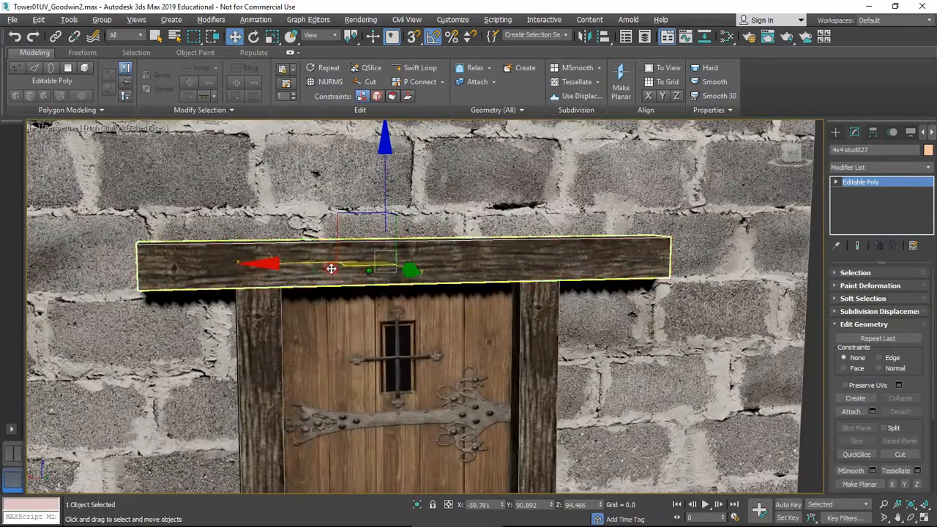
Scale the lintel along X to about 65 percent so it barely overhangs the two door posts
{"action": "key", "text": "r"}
{"action": "middle_click_drag", "start_coordinate": [454, 274], "coordinate": [438, 276], "text": "alt"}
{"action": "left_click_drag", "start_coordinate": [256, 260], "coordinate": [278, 262]}
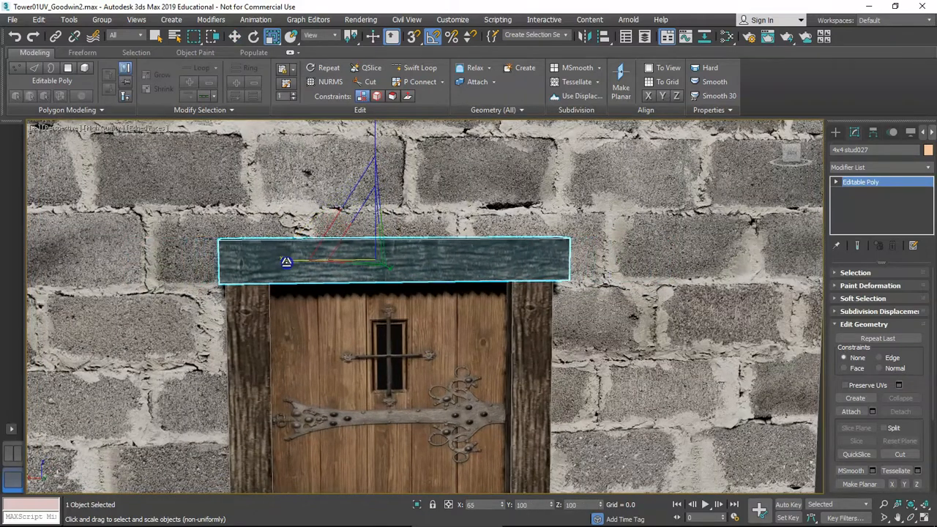
Center the lintel over the door posts by shifting it along X to about X -59.42
{"action": "middle_click_drag", "start_coordinate": [294, 269], "coordinate": [299, 276], "text": "alt"}
{"action": "middle_click_drag", "start_coordinate": [284, 265], "coordinate": [294, 258], "text": "alt"}
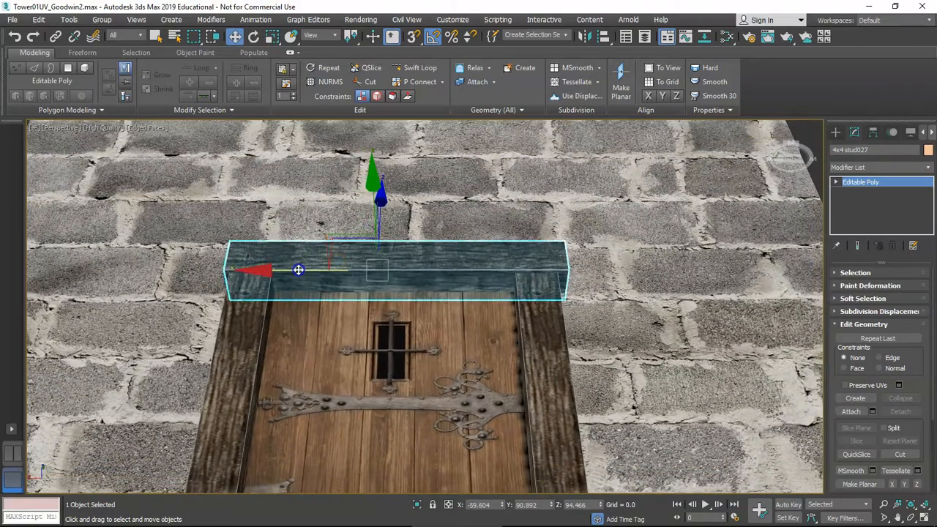
{"action": "left_click", "coordinate": [577, 274]}
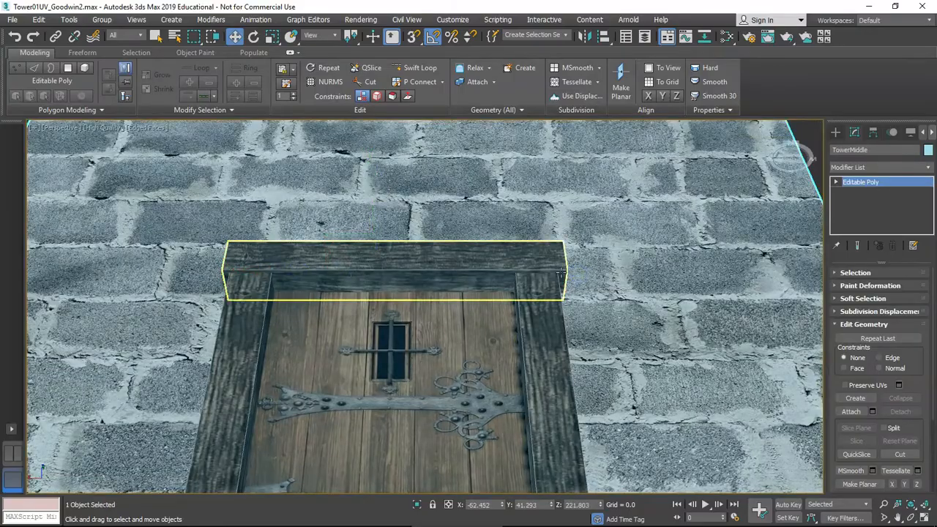
{"action": "left_click", "coordinate": [563, 274]}
{"action": "scroll", "coordinate": [564, 281], "scroll_direction": "up", "scroll_amount": 4}
{"action": "scroll", "coordinate": [559, 282], "scroll_direction": "down", "scroll_amount": 4}
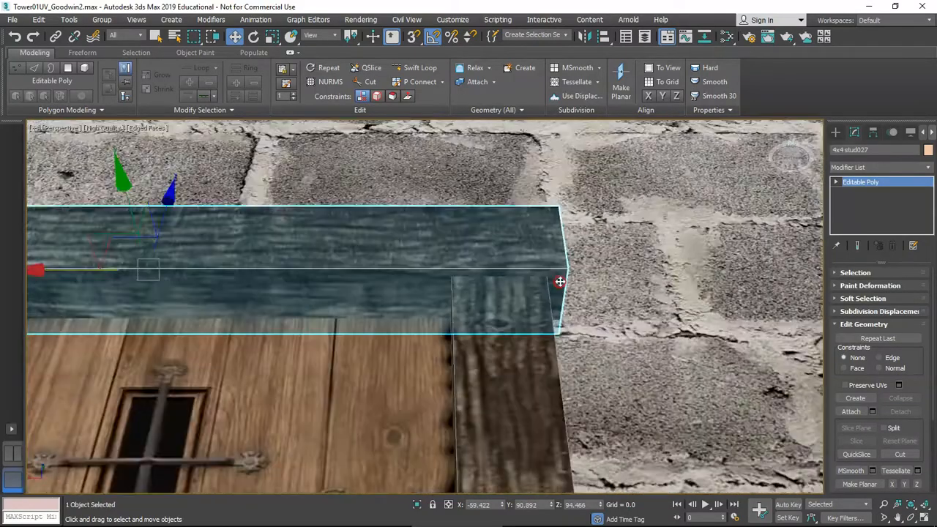
{"action": "middle_click_drag", "start_coordinate": [559, 283], "coordinate": [626, 281]}
{"action": "scroll", "coordinate": [383, 281], "scroll_direction": "up", "scroll_amount": 2}
{"action": "scroll", "coordinate": [381, 280], "scroll_direction": "down", "scroll_amount": 8}
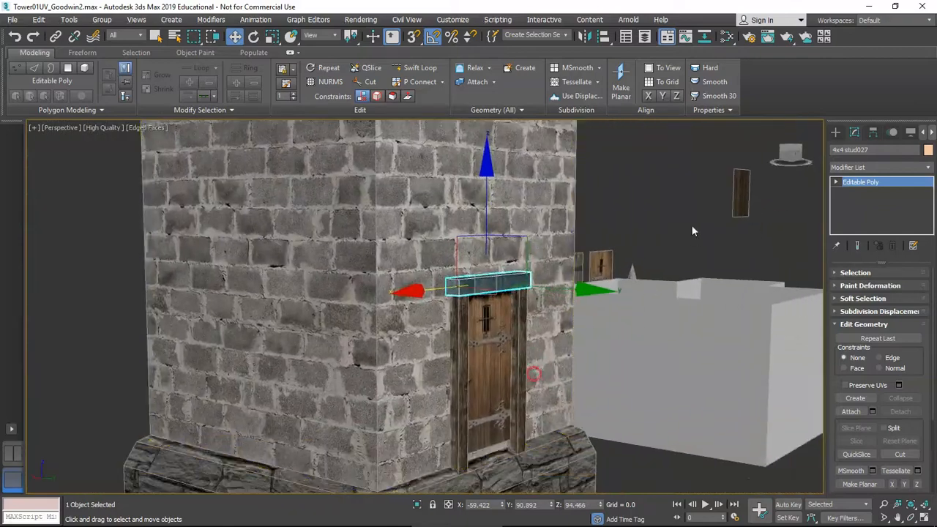
Clone the two door posts and move the copies about 31 units out from the wall along Y
{"action": "left_click", "coordinate": [693, 230]}
{"action": "middle_click_drag", "start_coordinate": [480, 347], "coordinate": [492, 307], "text": "alt"}
{"action": "scroll", "coordinate": [565, 346], "scroll_direction": "down", "scroll_amount": 4}
{"action": "scroll", "coordinate": [504, 367], "scroll_direction": "up", "scroll_amount": 4}
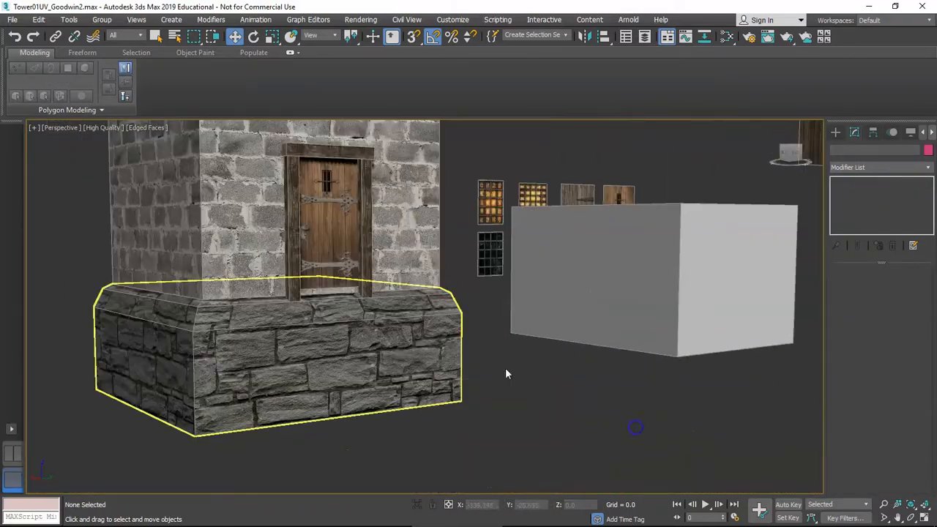
{"action": "scroll", "coordinate": [446, 292], "scroll_direction": "up", "scroll_amount": 3}
{"action": "scroll", "coordinate": [432, 294], "scroll_direction": "down", "scroll_amount": 6}
{"action": "middle_click_drag", "start_coordinate": [428, 294], "coordinate": [476, 289], "text": "alt"}
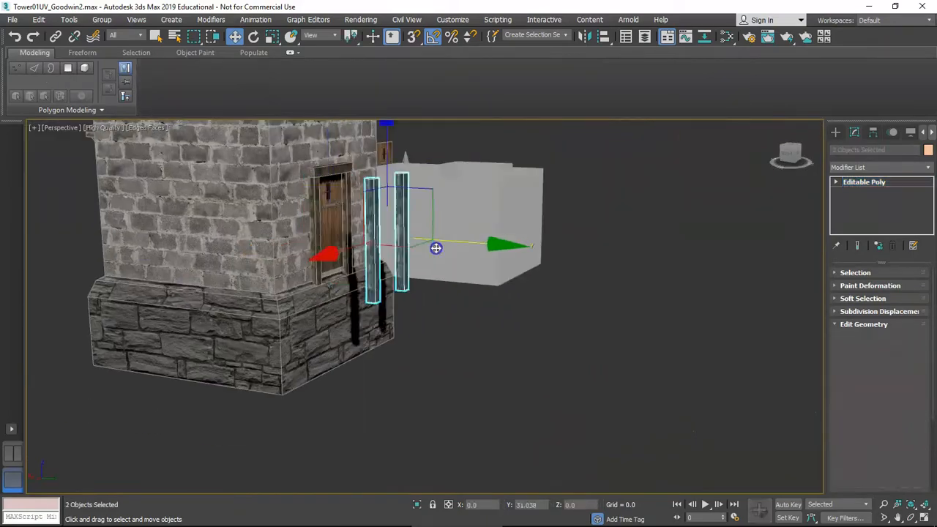
Make rotated copies of the front posts as horizontal beams and set them below the door, joining the posts to the tower
{"action": "middle_click_drag", "start_coordinate": [434, 247], "coordinate": [424, 198], "text": "alt"}
{"action": "key", "text": "f"}
{"action": "key", "text": "p"}
{"action": "mouse_move", "coordinate": [305, 186]}
{"action": "middle_mouse_down", "text": "alt"}
{"action": "mouse_move", "coordinate": [324, 228]}
{"action": "mouse_move", "coordinate": [527, 327]}
{"action": "middle_mouse_up", "text": "alt"}
{"action": "key", "text": "e"}
{"action": "left_click_drag", "start_coordinate": [626, 266], "coordinate": [594, 242], "text": "shift"}
{"action": "left_click", "coordinate": [456, 312]}
{"action": "key", "text": "l"}
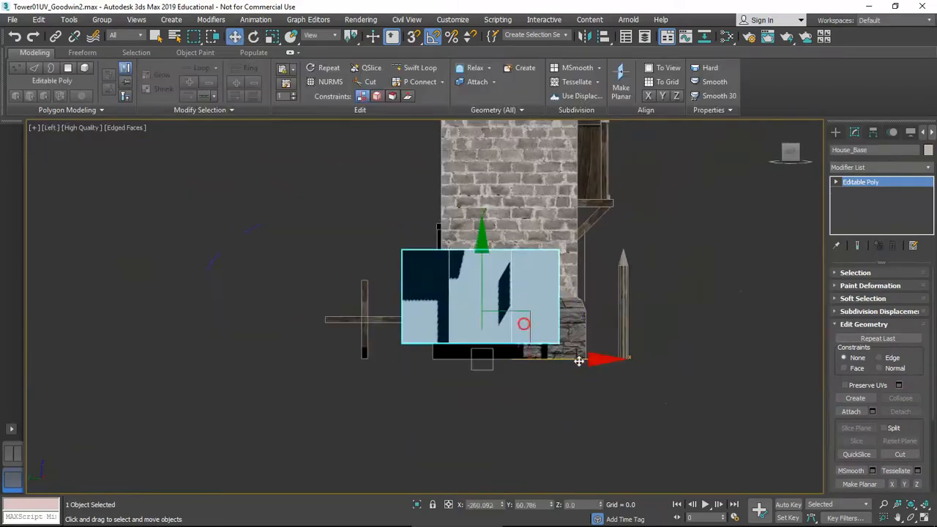
{"action": "scroll", "coordinate": [350, 332], "scroll_direction": "up", "scroll_amount": 5}
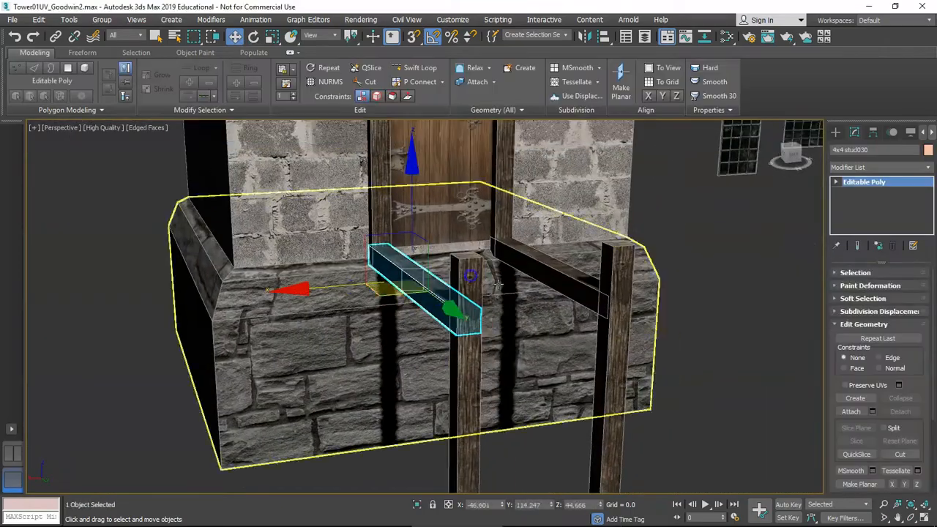
{"action": "middle_click_drag", "start_coordinate": [335, 283], "coordinate": [483, 314], "text": "alt"}
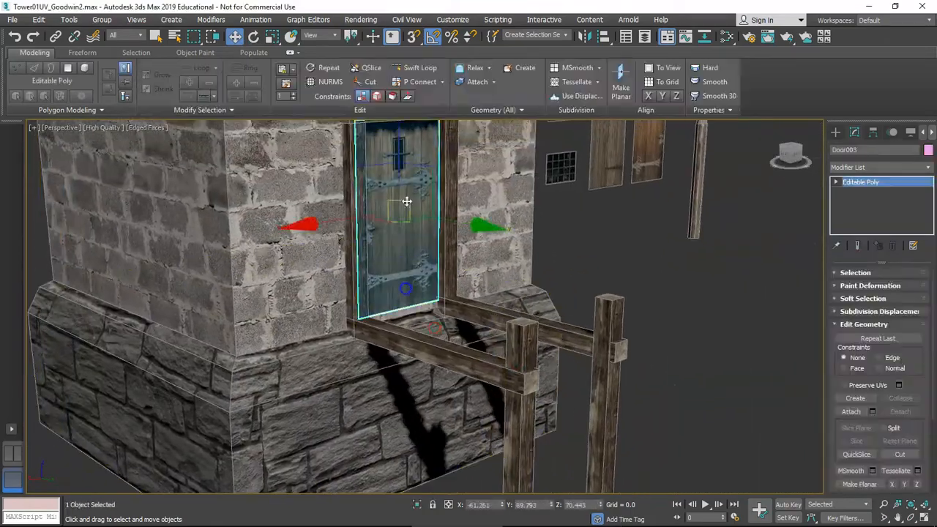
Collapse the Edit Poly modifier on the two front posts of the door platform
{"action": "middle_click_drag", "start_coordinate": [408, 203], "coordinate": [467, 338], "text": "alt"}
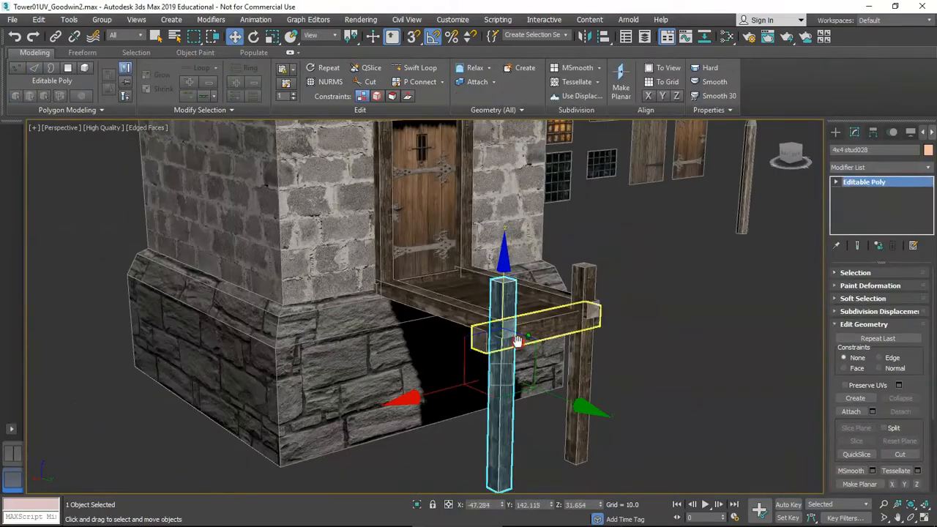
{"action": "right_click", "coordinate": [852, 182]}
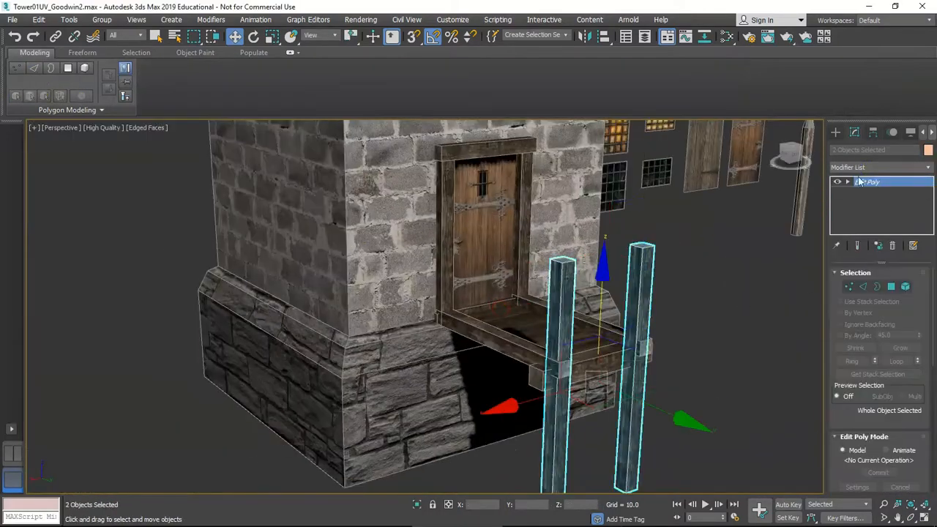
{"action": "right_click", "coordinate": [852, 182]}
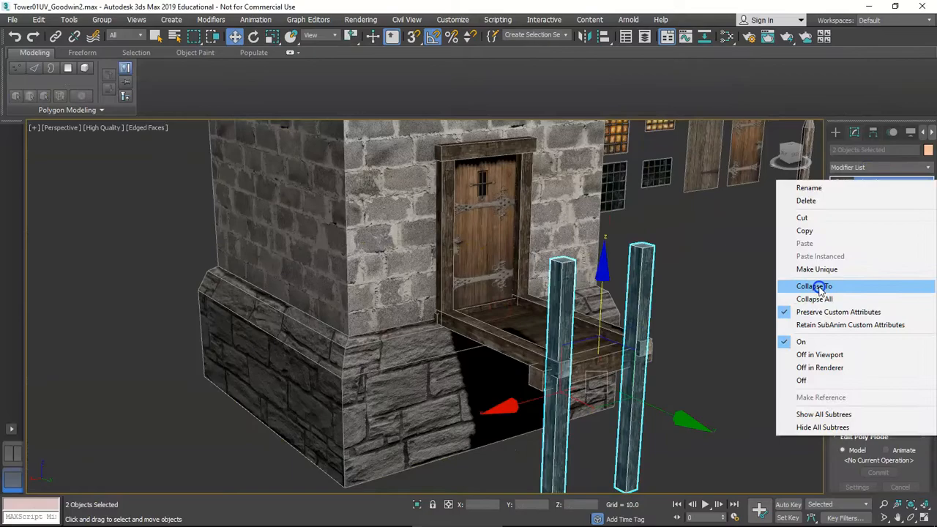
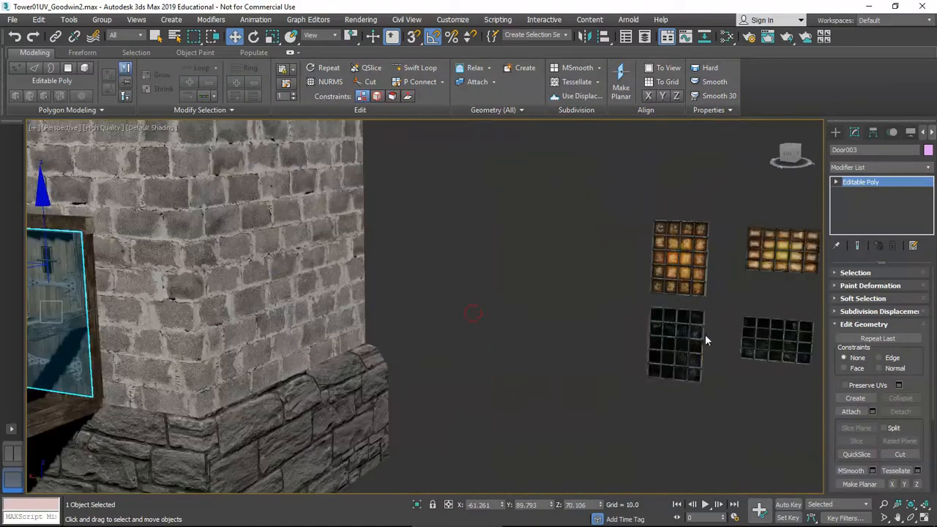
Use Select and Place to set the tall dark grid window high on the tower's side brick wall
{"action": "left_click", "coordinate": [686, 339]}
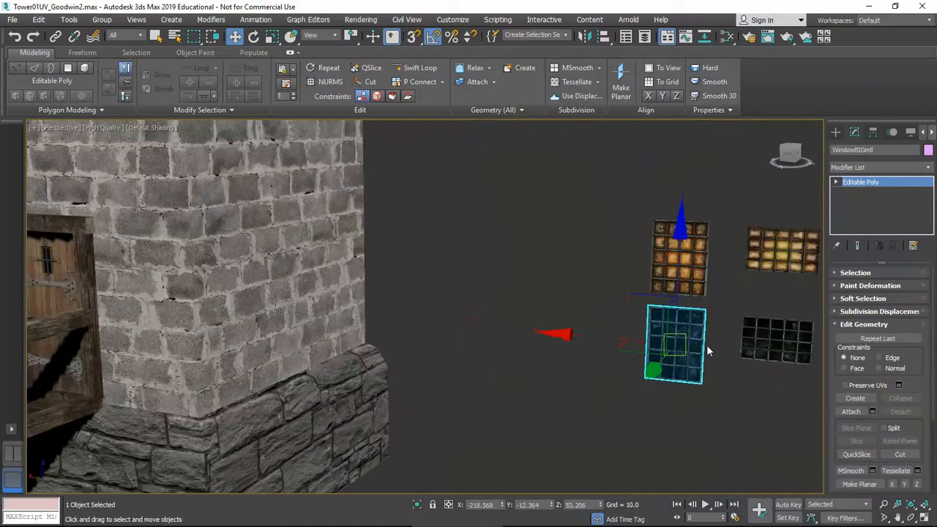
{"action": "scroll", "coordinate": [662, 337], "scroll_direction": "down", "scroll_amount": 5}
{"action": "middle_click_drag", "start_coordinate": [662, 337], "coordinate": [581, 342]}
{"action": "scroll", "coordinate": [615, 333], "scroll_direction": "up", "scroll_amount": 3}
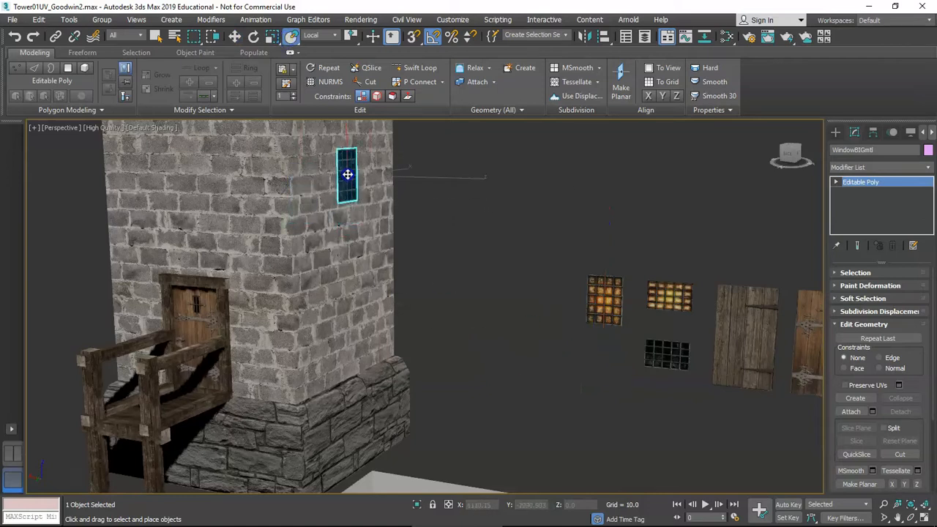
{"action": "middle_click_drag", "start_coordinate": [347, 176], "coordinate": [347, 215]}
{"action": "scroll", "coordinate": [349, 220], "scroll_direction": "up", "scroll_amount": 3}
Nudge the dark grid window along X until it sits nearly flush with the brick wall
{"action": "key", "text": "w"}
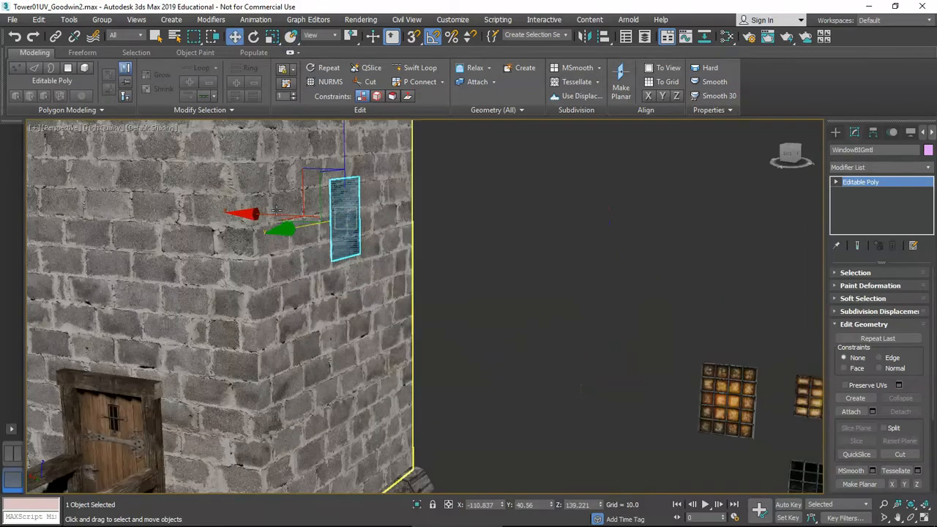
{"action": "left_click_drag", "start_coordinate": [277, 210], "coordinate": [281, 213]}
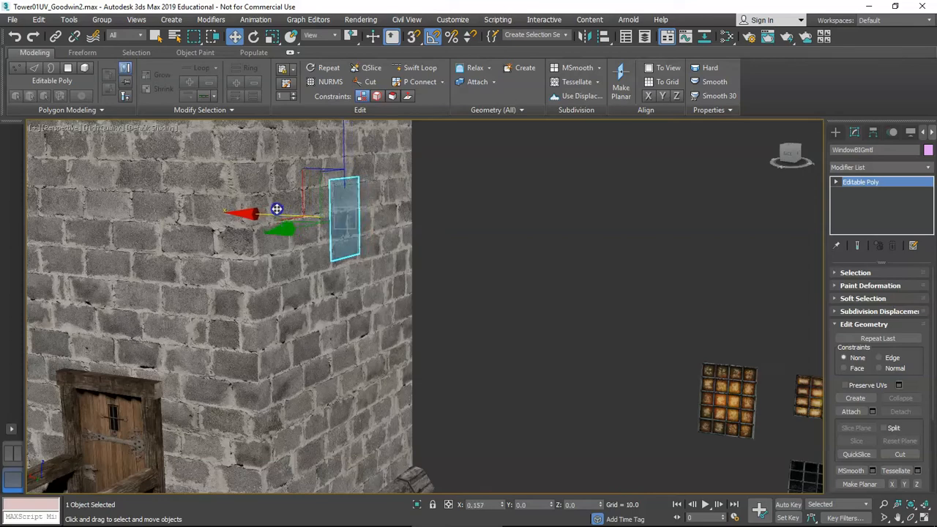
{"action": "scroll", "coordinate": [338, 227], "scroll_direction": "down", "scroll_amount": 3}
{"action": "left_click", "coordinate": [399, 275]}
Examine the detailed tower together with the unused slanted roof, house base and spare parts from several sides
{"action": "middle_click_drag", "start_coordinate": [206, 342], "coordinate": [274, 261], "text": "alt"}
{"action": "middle_click_drag", "start_coordinate": [383, 279], "coordinate": [476, 355], "text": "alt"}
{"action": "scroll", "coordinate": [388, 271], "scroll_direction": "down", "scroll_amount": 5}
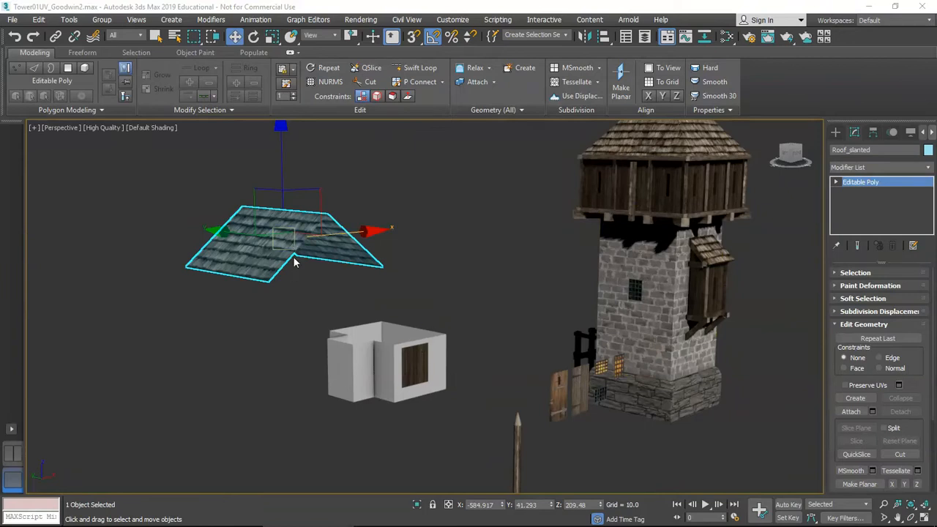
{"action": "middle_click_drag", "start_coordinate": [324, 295], "coordinate": [291, 264], "text": "alt"}
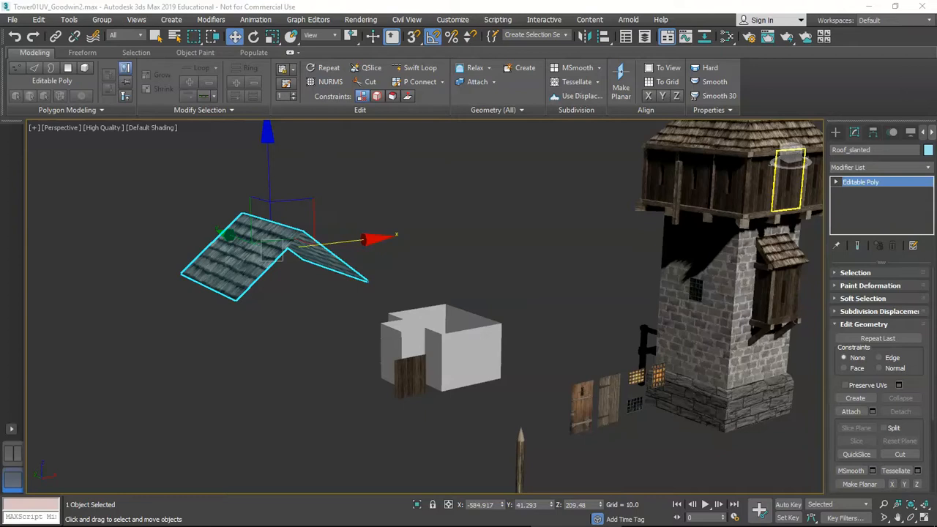
{"action": "middle_click_drag", "start_coordinate": [282, 274], "coordinate": [257, 263], "text": "alt"}
{"action": "scroll", "coordinate": [439, 316], "scroll_direction": "down", "scroll_amount": 2}
{"action": "middle_click_drag", "start_coordinate": [453, 318], "coordinate": [396, 313]}
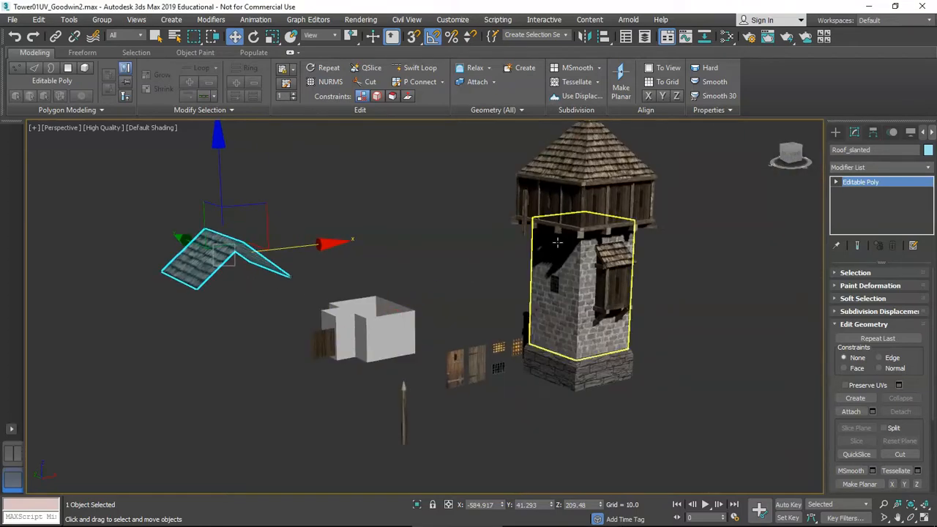
Clone the horizontal square beam beneath the tower's overhang as a single copy placed over at the slanted roof
{"action": "left_click", "coordinate": [524, 212]}
{"action": "scroll", "coordinate": [544, 235], "scroll_direction": "up", "scroll_amount": 4}
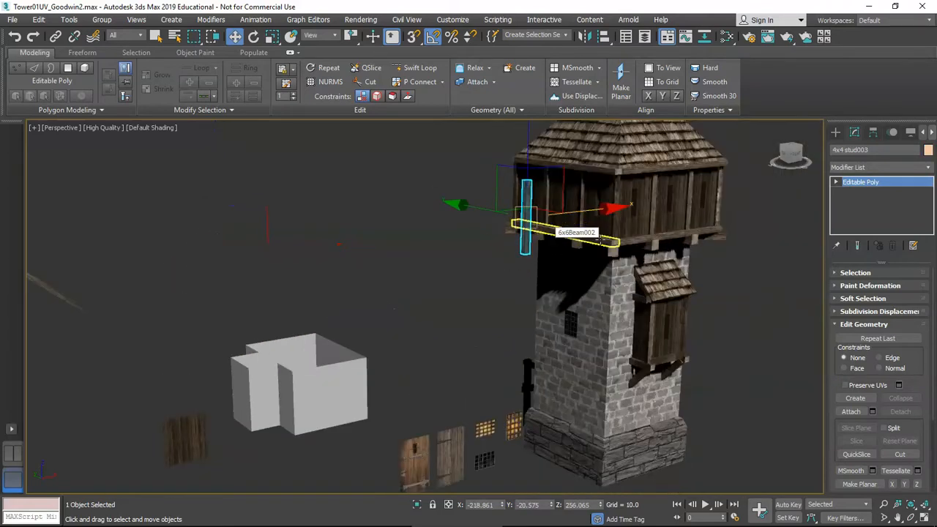
{"action": "left_click", "coordinate": [594, 239]}
{"action": "scroll", "coordinate": [596, 243], "scroll_direction": "down", "scroll_amount": 4}
{"action": "scroll", "coordinate": [600, 250], "scroll_direction": "up", "scroll_amount": 4}
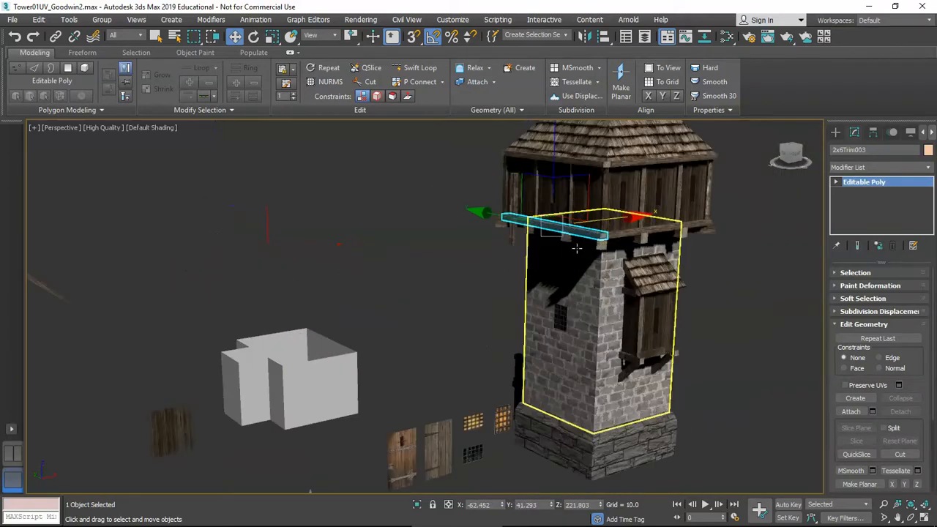
{"action": "left_click", "coordinate": [639, 238]}
{"action": "scroll", "coordinate": [630, 245], "scroll_direction": "down", "scroll_amount": 4}
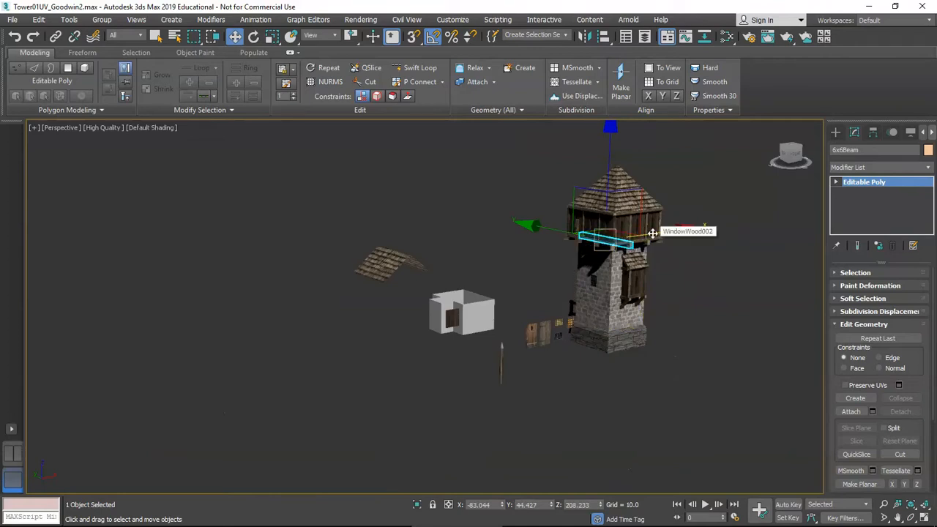
{"action": "left_click", "coordinate": [440, 270]}
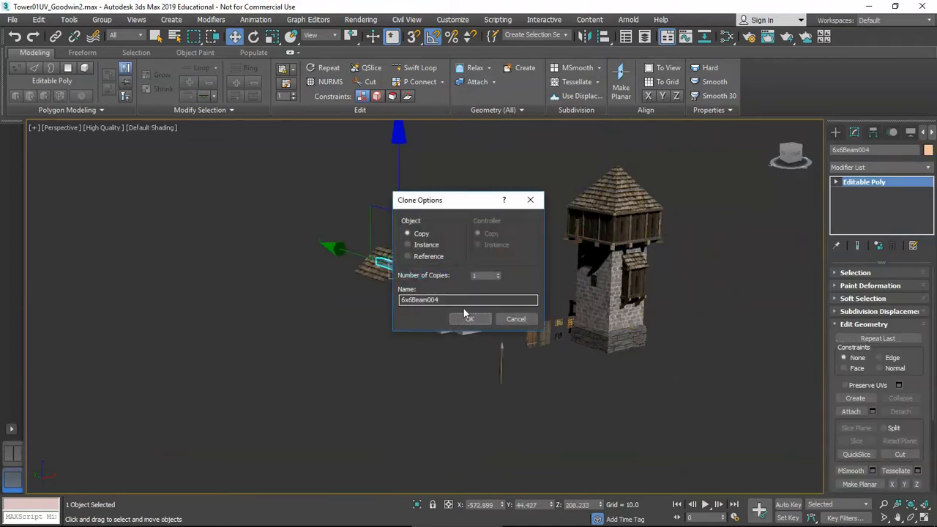
{"action": "left_click", "coordinate": [469, 318]}
Position the copied beam directly beneath the slanted roof's ridge in the front view, with edged faces shown
{"action": "scroll", "coordinate": [413, 271], "scroll_direction": "up", "scroll_amount": 4}
{"action": "key", "text": "f"}
{"action": "scroll", "coordinate": [357, 318], "scroll_direction": "down", "scroll_amount": 8}
{"action": "middle_click_drag", "start_coordinate": [283, 249], "coordinate": [449, 276]}
{"action": "scroll", "coordinate": [255, 250], "scroll_direction": "up", "scroll_amount": 3}
{"action": "scroll", "coordinate": [353, 267], "scroll_direction": "down", "scroll_amount": 3}
{"action": "middle_click_drag", "start_coordinate": [496, 295], "coordinate": [460, 290]}
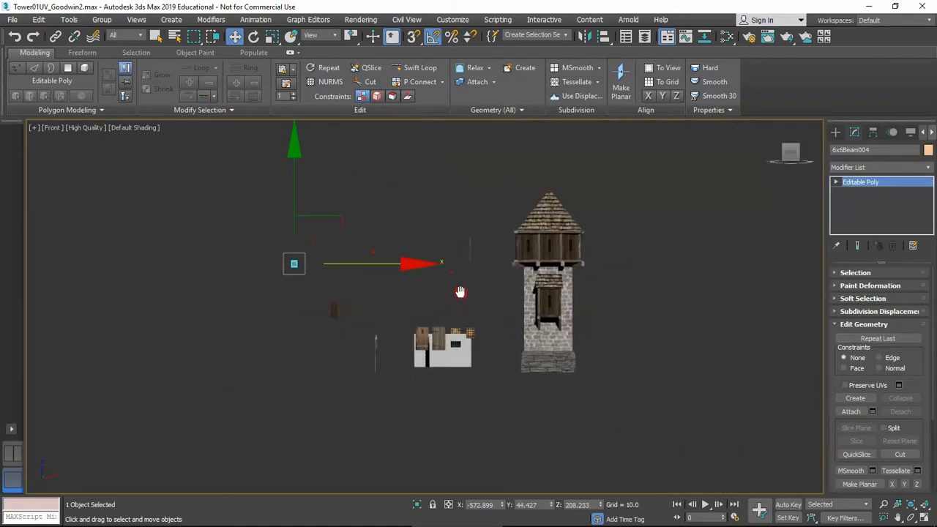
{"action": "scroll", "coordinate": [424, 266], "scroll_direction": "up", "scroll_amount": 2}
{"action": "key", "text": "F4"}
{"action": "scroll", "coordinate": [271, 259], "scroll_direction": "up", "scroll_amount": 5}
{"action": "middle_click_drag", "start_coordinate": [142, 240], "coordinate": [329, 266]}
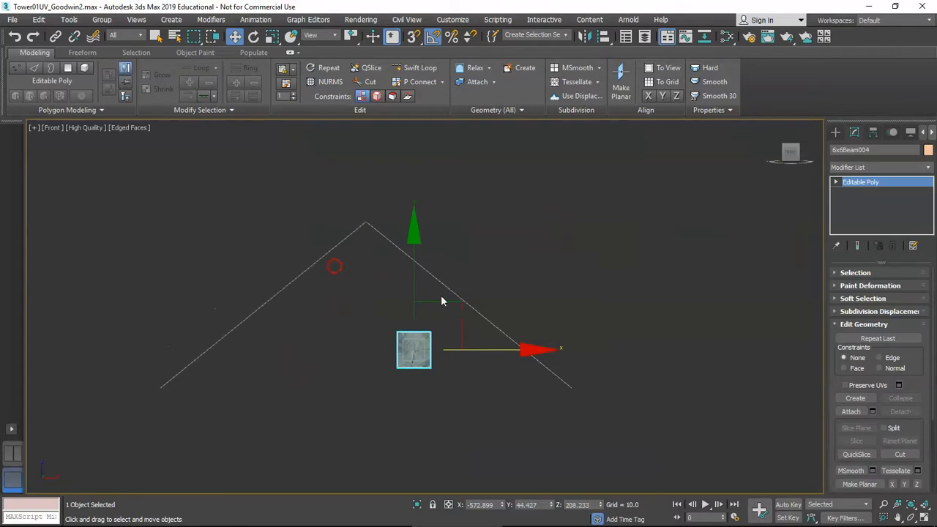
{"action": "left_click_drag", "start_coordinate": [458, 303], "coordinate": [414, 209]}
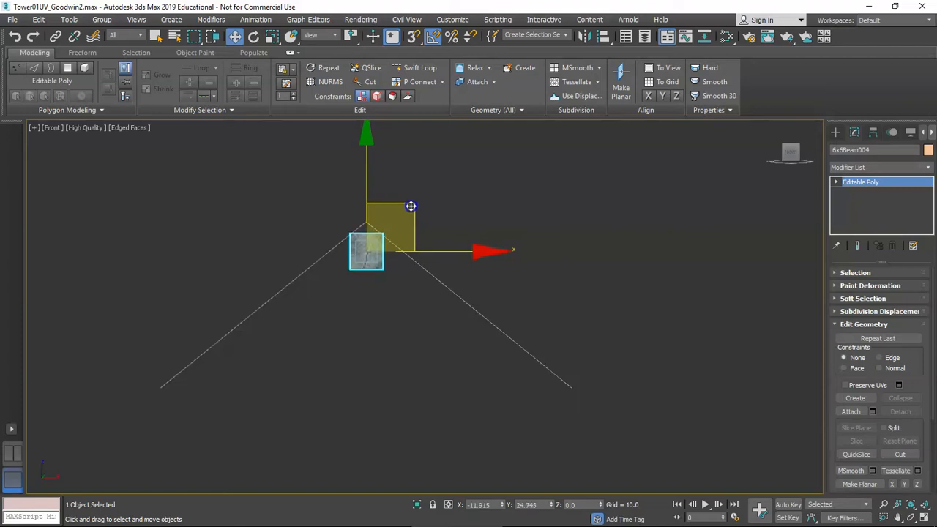
Copy the ridge beam beneath one roof eave, and copy that beam across beneath the opposite eave
{"action": "mouse_move", "coordinate": [420, 213]}
{"action": "left_mouse_down", "text": "shift"}
{"action": "mouse_move", "coordinate": [345, 285]}
{"action": "mouse_move", "coordinate": [228, 362]}
{"action": "left_mouse_up", "text": "shift"}
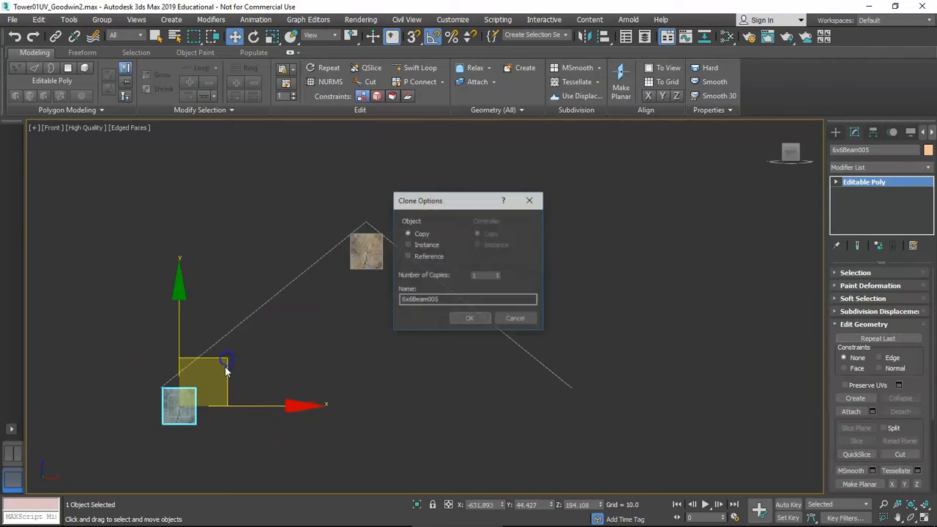
{"action": "left_click", "coordinate": [484, 317]}
{"action": "mouse_move", "coordinate": [229, 361]}
{"action": "left_mouse_down", "text": "shift"}
{"action": "mouse_move", "coordinate": [594, 378]}
{"action": "mouse_move", "coordinate": [602, 361]}
{"action": "left_mouse_up", "text": "shift"}
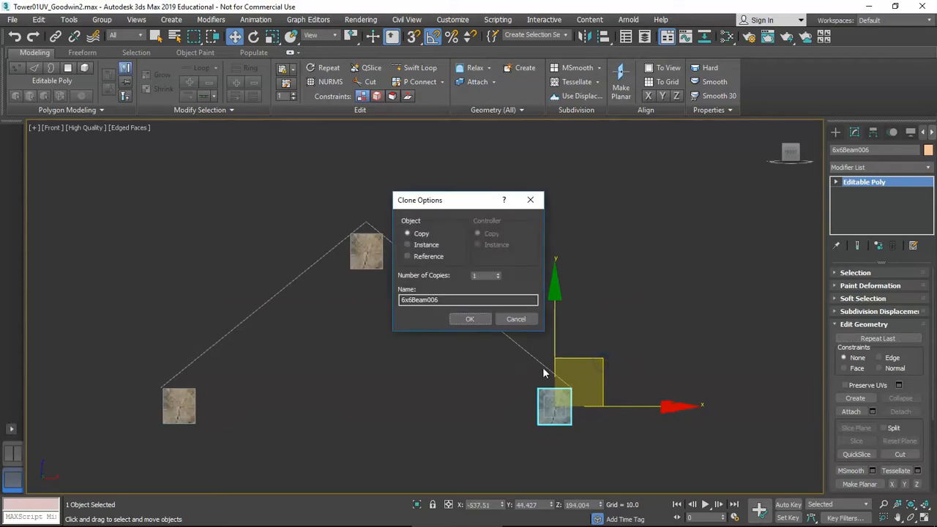
{"action": "left_click", "coordinate": [472, 319]}
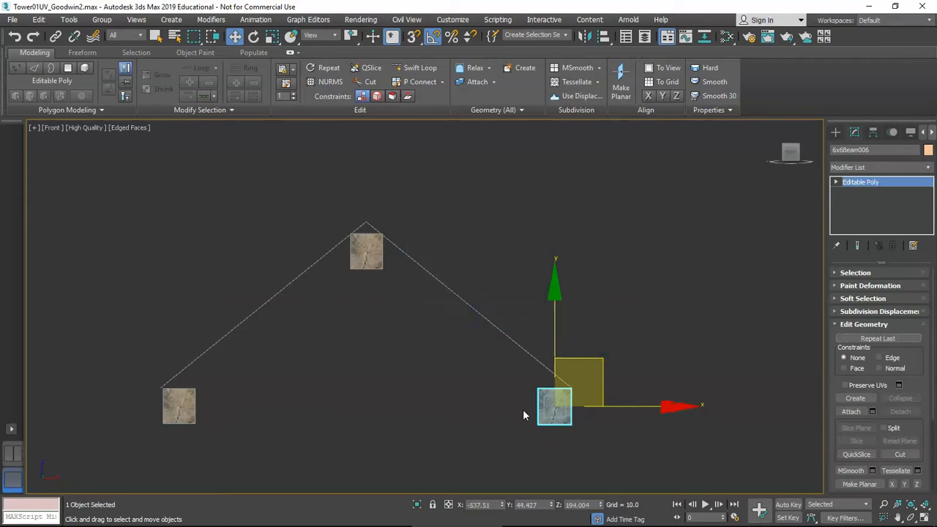
Select all three roof beams and scale them shorter along Y so their ends project slightly past the shingles
{"action": "key", "text": "p"}
{"action": "scroll", "coordinate": [454, 407], "scroll_direction": "down", "scroll_amount": 6}
{"action": "middle_click_drag", "start_coordinate": [441, 406], "coordinate": [594, 346], "text": "alt"}
{"action": "scroll", "coordinate": [442, 308], "scroll_direction": "up", "scroll_amount": 5}
{"action": "left_click", "coordinate": [570, 359], "text": "ctrl"}
{"action": "left_click", "coordinate": [585, 271], "text": "ctrl"}
{"action": "middle_click_drag", "start_coordinate": [584, 273], "coordinate": [541, 317], "text": "alt"}
{"action": "scroll", "coordinate": [541, 317], "scroll_direction": "up", "scroll_amount": 3}
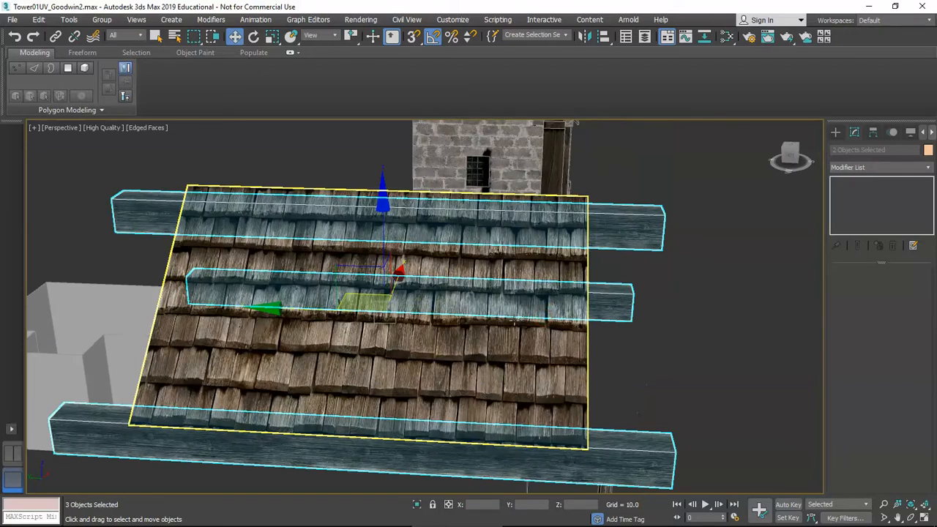
{"action": "key", "text": "r"}
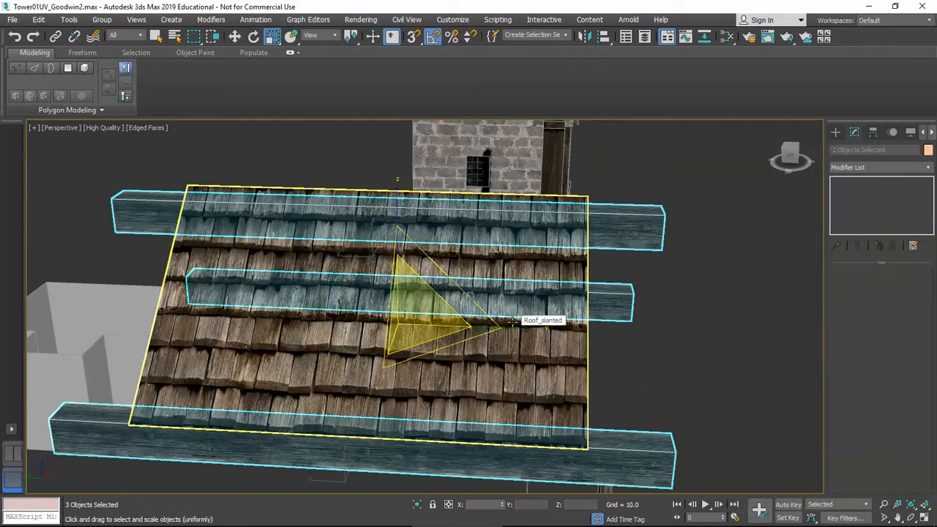
{"action": "key", "text": "r"}
{"action": "left_click_drag", "start_coordinate": [536, 324], "coordinate": [523, 330]}
{"action": "key", "text": "r"}
{"action": "middle_click_drag", "start_coordinate": [525, 329], "coordinate": [563, 343], "text": "alt"}
{"action": "key", "text": "r"}
{"action": "middle_click_drag", "start_coordinate": [370, 335], "coordinate": [537, 366]}
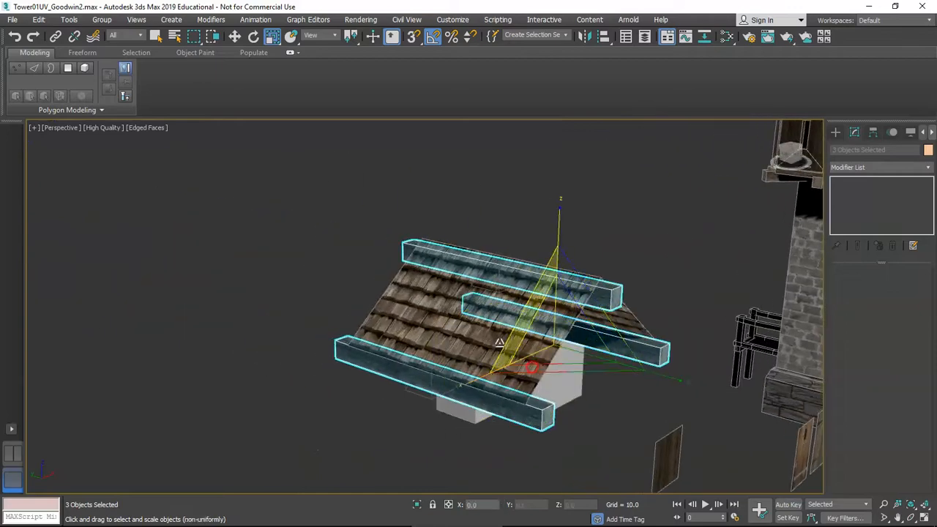
{"action": "scroll", "coordinate": [599, 345], "scroll_direction": "up", "scroll_amount": 3}
{"action": "scroll", "coordinate": [676, 341], "scroll_direction": "down", "scroll_amount": 3}
{"action": "middle_click_drag", "start_coordinate": [678, 340], "coordinate": [567, 353]}
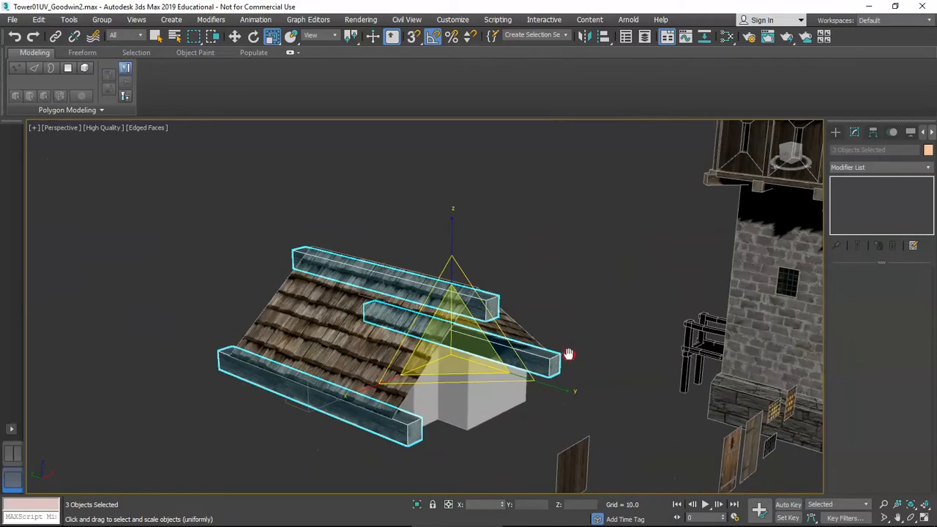
Clone the flat trim board below the tower's overhang as a single copy placed at the slanted roof
{"action": "left_click", "coordinate": [804, 186]}
{"action": "scroll", "coordinate": [804, 187], "scroll_direction": "down", "scroll_amount": 5}
{"action": "middle_click_drag", "start_coordinate": [803, 187], "coordinate": [679, 225], "text": "alt"}
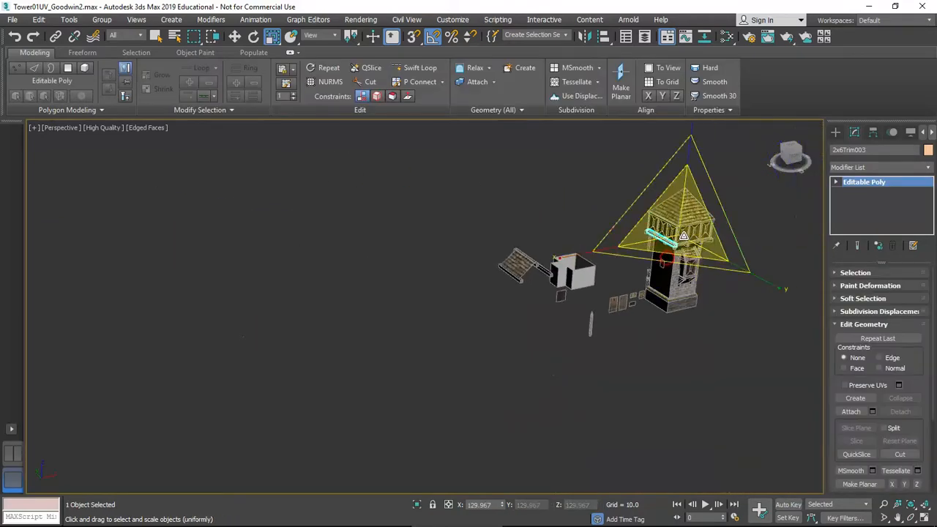
{"action": "scroll", "coordinate": [679, 225], "scroll_direction": "up", "scroll_amount": 4}
{"action": "key", "text": "w"}
{"action": "middle_click_drag", "start_coordinate": [629, 271], "coordinate": [632, 269]}
{"action": "left_click_drag", "start_coordinate": [688, 231], "coordinate": [352, 297], "text": "shift"}
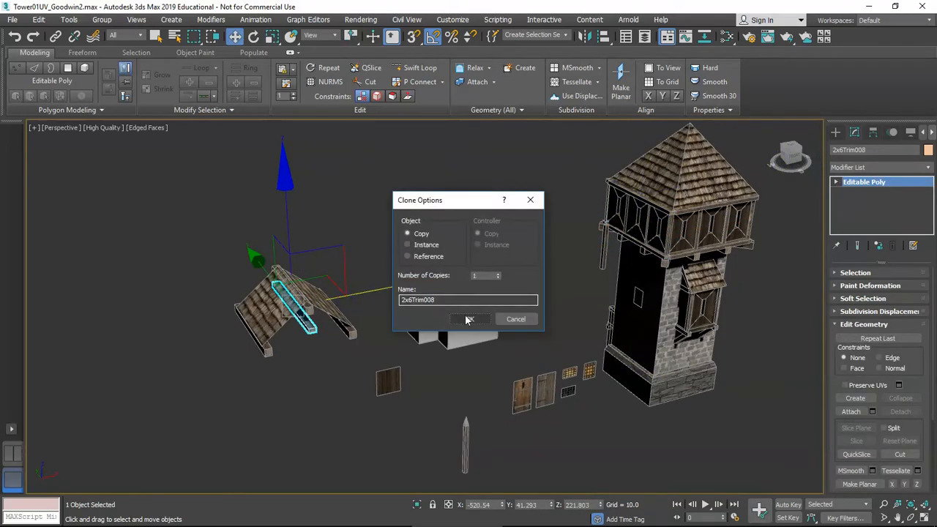
{"action": "left_click", "coordinate": [467, 320]}
Move the copied trim board against the outer side of one eave beam, along the roof's lower edge
{"action": "scroll", "coordinate": [303, 320], "scroll_direction": "up", "scroll_amount": 5}
{"action": "mouse_move", "coordinate": [303, 320]}
{"action": "middle_mouse_down", "text": "alt"}
{"action": "mouse_move", "coordinate": [307, 339]}
{"action": "mouse_move", "coordinate": [344, 309]}
{"action": "middle_mouse_up", "text": "alt"}
{"action": "scroll", "coordinate": [308, 339], "scroll_direction": "down", "scroll_amount": 5}
{"action": "scroll", "coordinate": [343, 302], "scroll_direction": "up", "scroll_amount": 3}
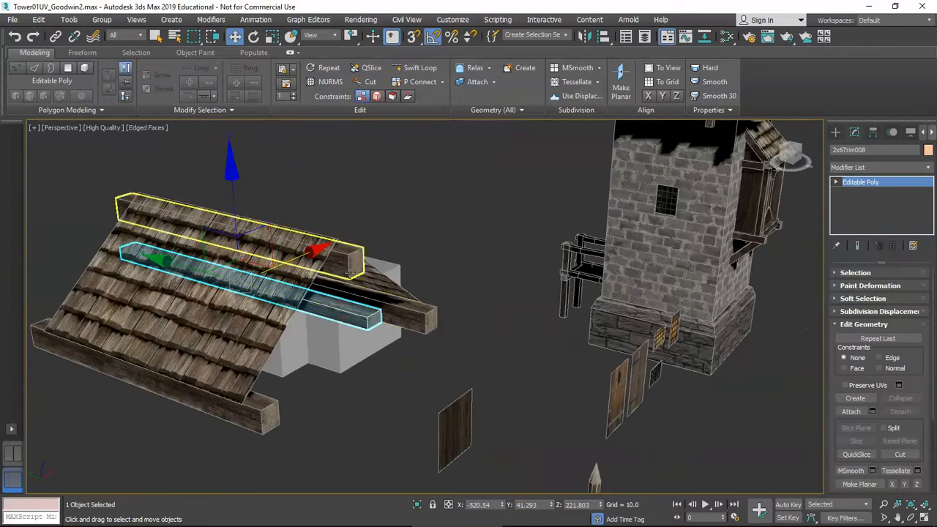
{"action": "left_click_drag", "start_coordinate": [288, 261], "coordinate": [188, 351]}
{"action": "middle_click_drag", "start_coordinate": [188, 351], "coordinate": [553, 317], "text": "alt"}
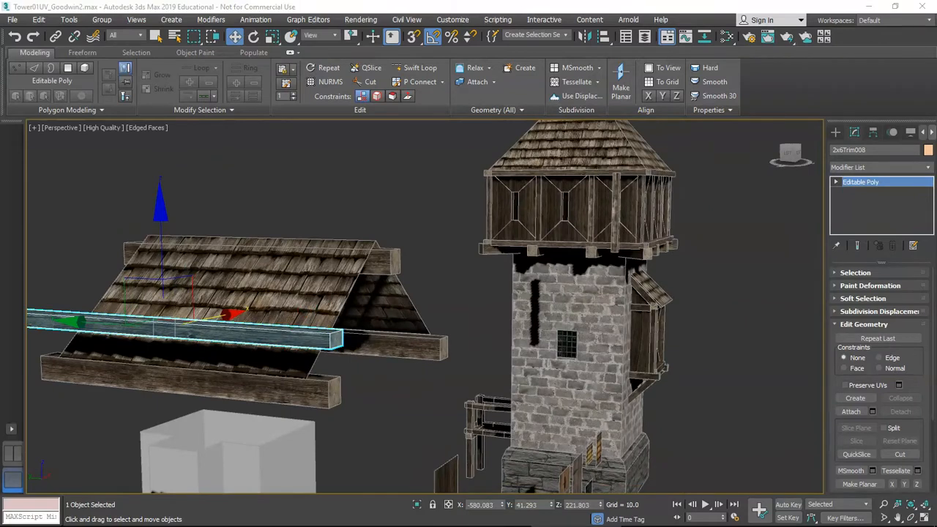
{"action": "middle_click_drag", "start_coordinate": [262, 359], "coordinate": [251, 330], "text": "alt"}
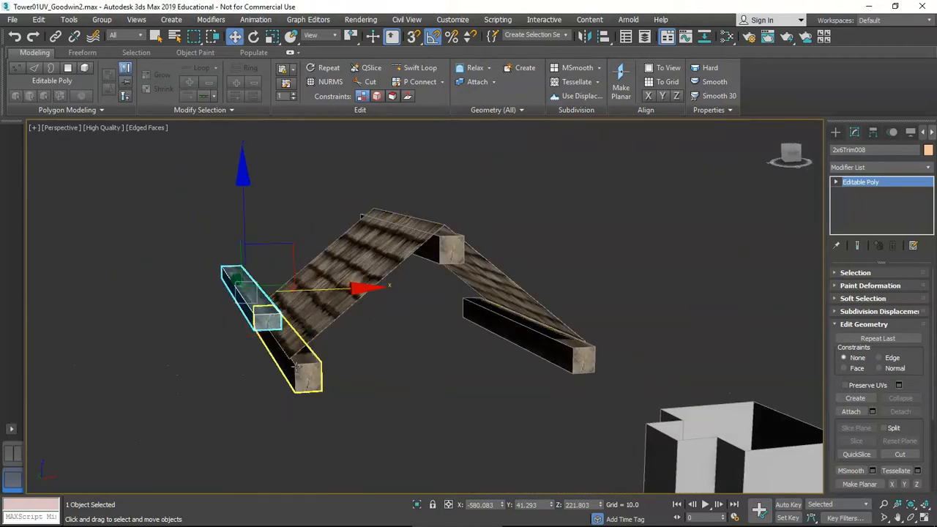
{"action": "middle_click_drag", "start_coordinate": [296, 365], "coordinate": [298, 365], "text": "alt"}
{"action": "left_click_drag", "start_coordinate": [297, 247], "coordinate": [323, 292]}
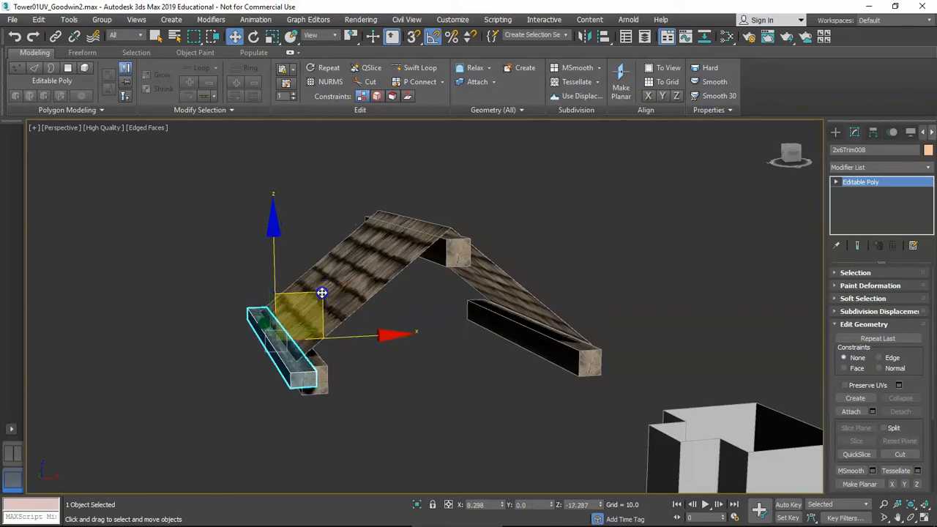
{"action": "left_click_drag", "start_coordinate": [322, 292], "coordinate": [322, 292]}
Scale the eave trim board to about 96% along Y and shift it to centre it along the roof edge
{"action": "middle_click_drag", "start_coordinate": [322, 292], "coordinate": [394, 317], "text": "alt"}
{"action": "key", "text": "r"}
{"action": "middle_click_drag", "start_coordinate": [345, 359], "coordinate": [360, 365], "text": "alt"}
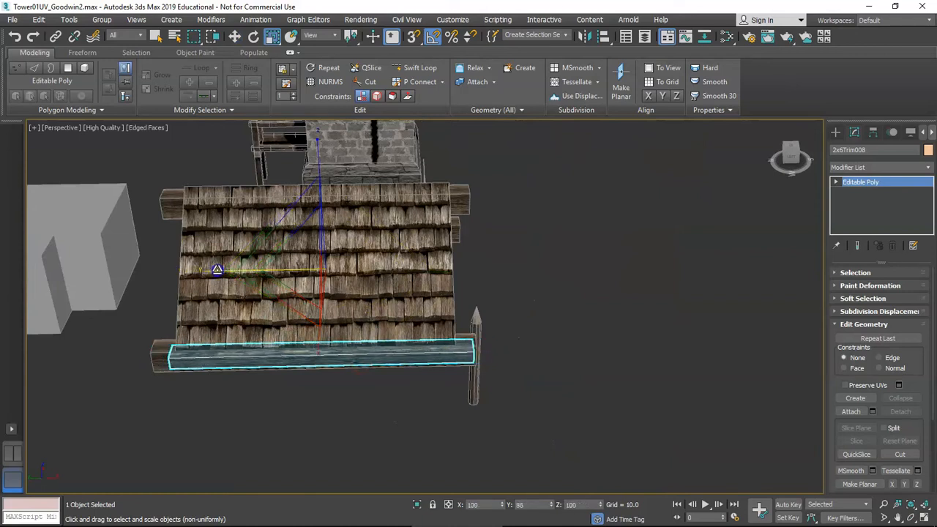
{"action": "key", "text": "w"}
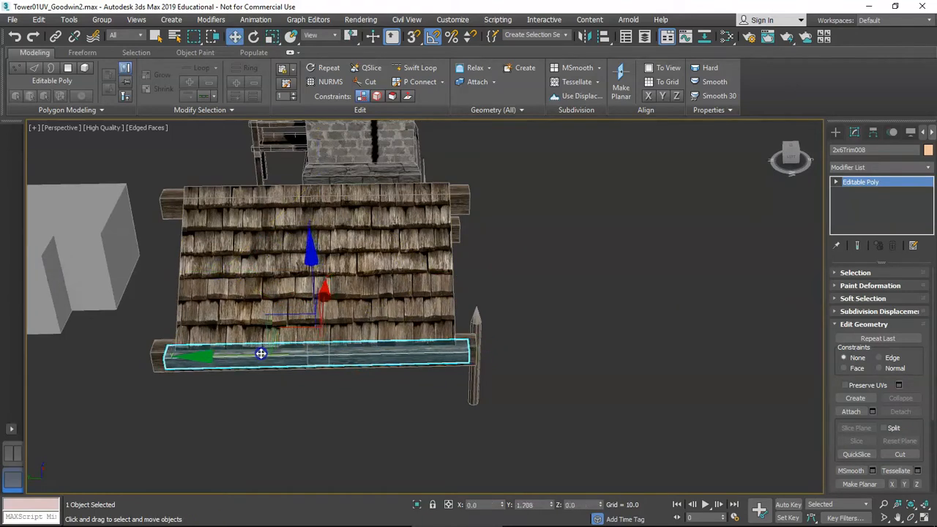
{"action": "middle_click_drag", "start_coordinate": [399, 327], "coordinate": [352, 311], "text": "alt"}
Copy the eave trim board towards the roof's middle and rotate the copy 90° about X and -90° about Y
{"action": "scroll", "coordinate": [289, 301], "scroll_direction": "down", "scroll_amount": 4}
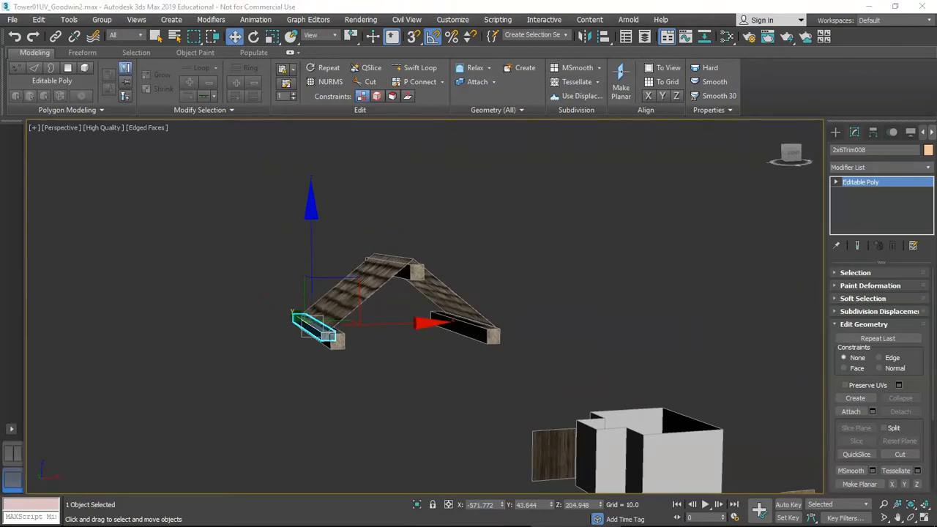
{"action": "middle_click_drag", "start_coordinate": [375, 322], "coordinate": [375, 327]}
{"action": "left_click_drag", "start_coordinate": [392, 330], "coordinate": [454, 324], "text": "shift"}
{"action": "left_click", "coordinate": [469, 319]}
{"action": "key", "text": "e"}
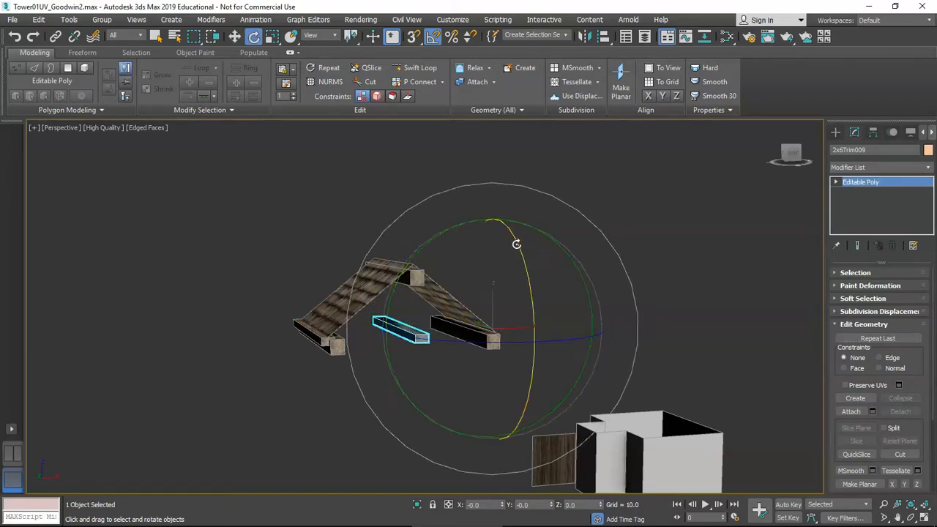
{"action": "left_click_drag", "start_coordinate": [516, 243], "coordinate": [526, 308]}
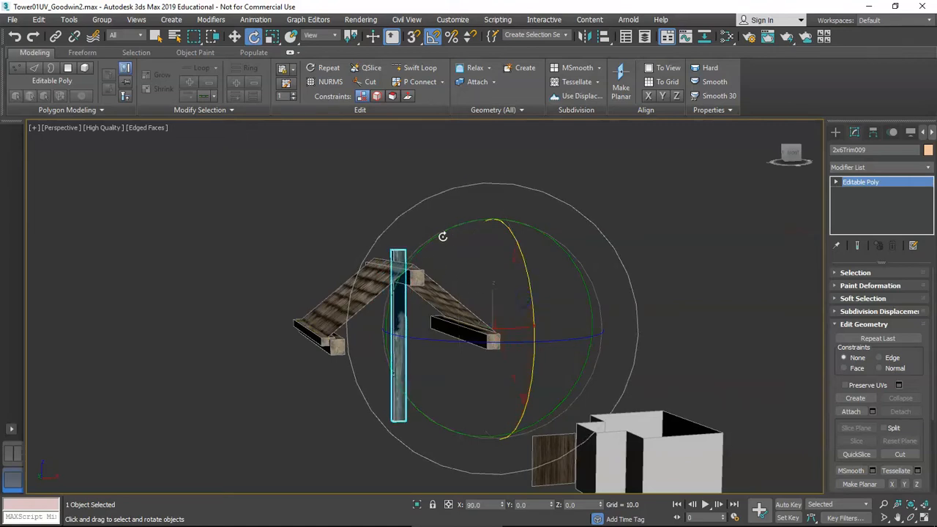
{"action": "left_click_drag", "start_coordinate": [439, 235], "coordinate": [410, 287]}
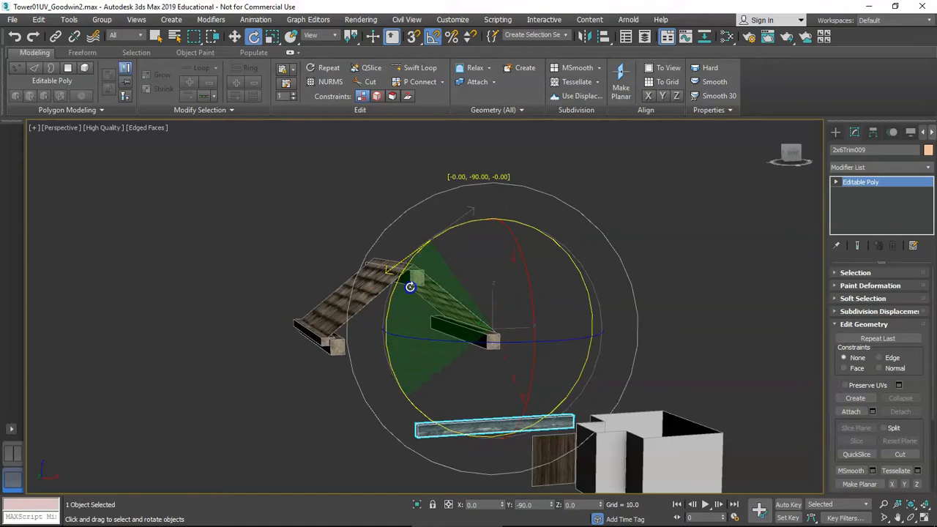
Move the rotated trim board up to the gable and offset it towards the trimmed eave in the front view
{"action": "key", "text": "w"}
{"action": "middle_click_drag", "start_coordinate": [530, 318], "coordinate": [503, 346], "text": "alt"}
{"action": "left_click_drag", "start_coordinate": [538, 379], "coordinate": [433, 247]}
{"action": "middle_click_drag", "start_coordinate": [384, 281], "coordinate": [392, 295], "text": "alt"}
{"action": "key", "text": "f"}
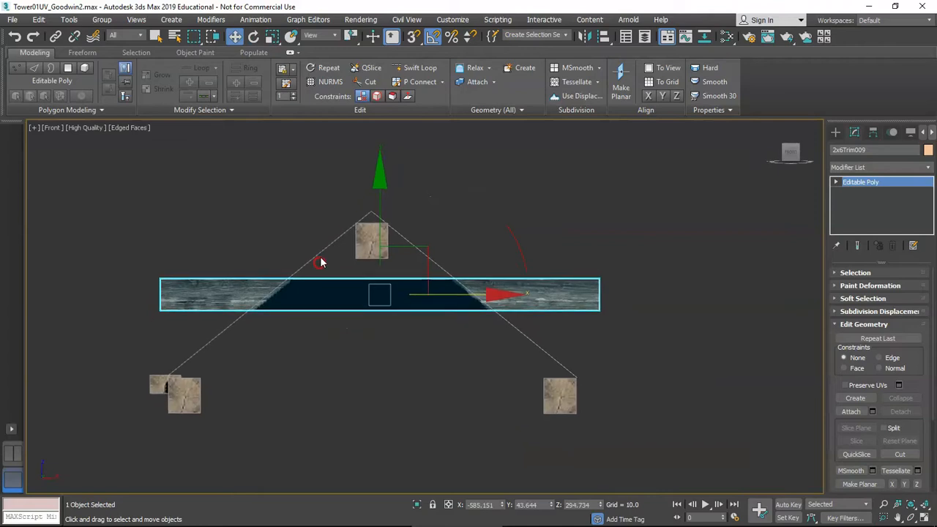
{"action": "left_click_drag", "start_coordinate": [424, 247], "coordinate": [312, 255]}
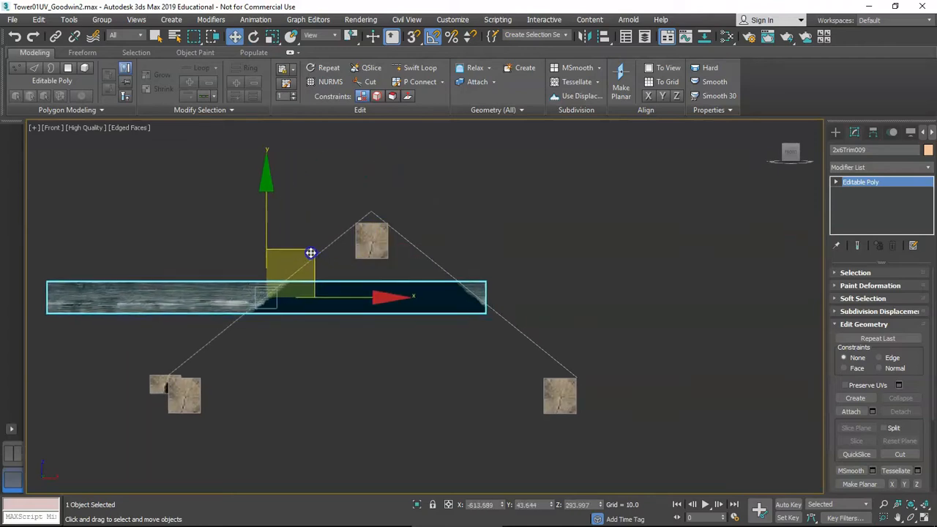
Center the gable trim board's pivot to the object using Affect Pivot Only
{"action": "key", "text": "e"}
{"action": "scroll", "coordinate": [345, 194], "scroll_direction": "down", "scroll_amount": 5}
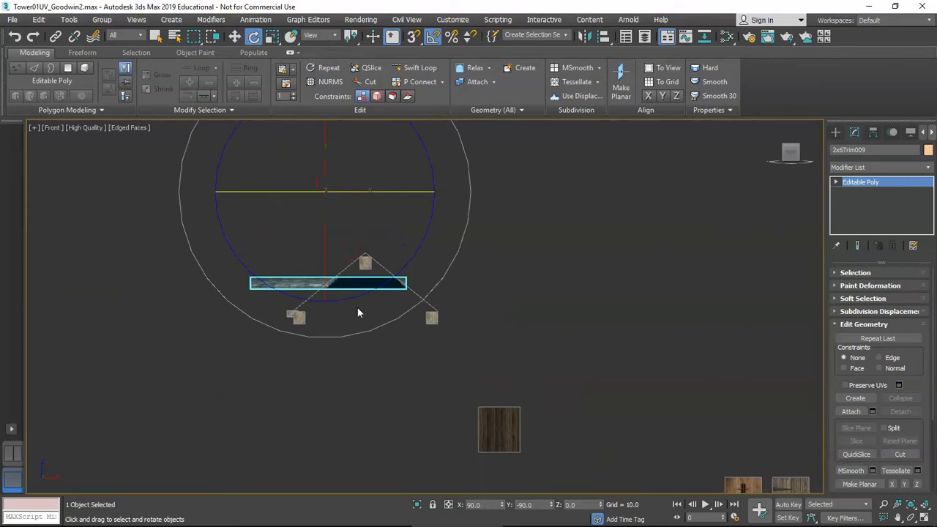
{"action": "scroll", "coordinate": [357, 308], "scroll_direction": "up", "scroll_amount": 5}
{"action": "key", "text": "w"}
{"action": "left_click", "coordinate": [385, 302]}
{"action": "left_click", "coordinate": [366, 264]}
{"action": "middle_click_drag", "start_coordinate": [365, 263], "coordinate": [346, 303]}
{"action": "key", "text": "e"}
{"action": "scroll", "coordinate": [347, 303], "scroll_direction": "down", "scroll_amount": 4}
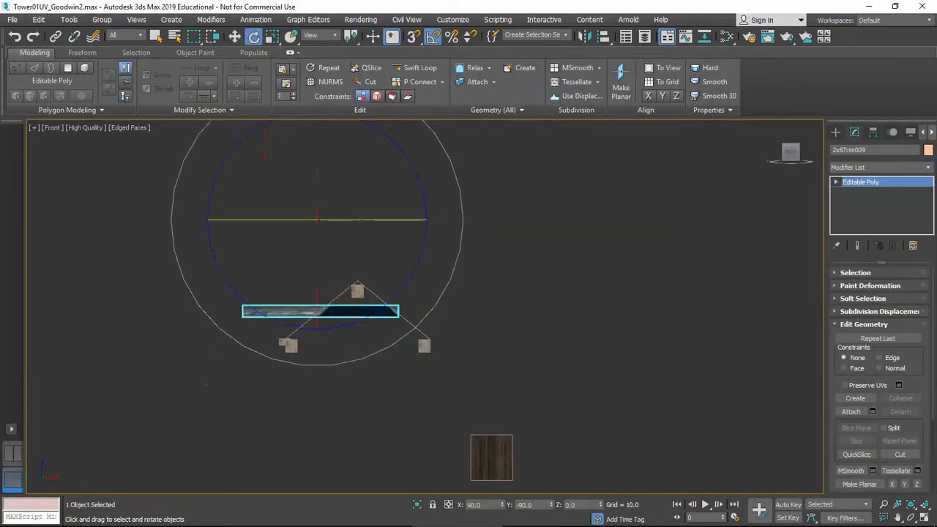
{"action": "left_click", "coordinate": [872, 132]}
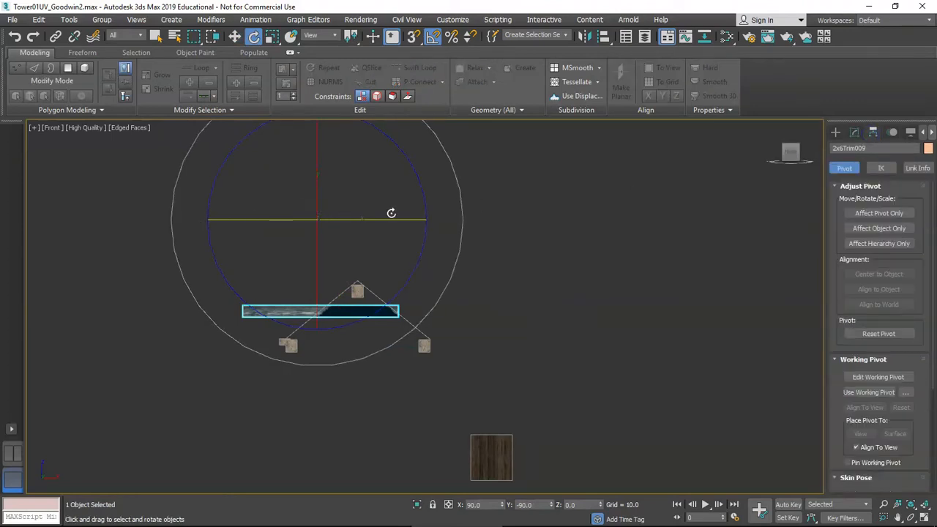
{"action": "left_click", "coordinate": [873, 214]}
{"action": "left_click", "coordinate": [879, 274]}
Rotate the gable trim board in the front view to match the roof slope between eave and ridge
{"action": "scroll", "coordinate": [304, 313], "scroll_direction": "up", "scroll_amount": 5}
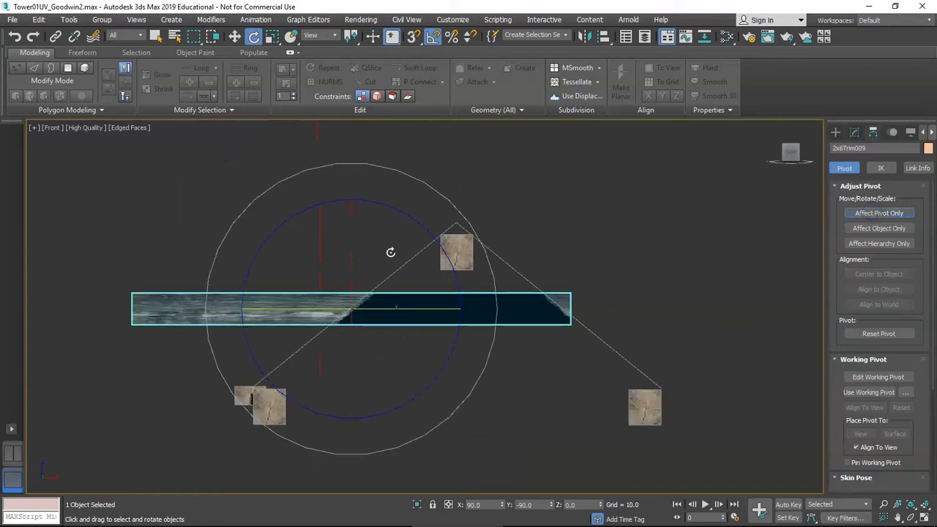
{"action": "left_click_drag", "start_coordinate": [436, 249], "coordinate": [426, 227]}
{"action": "key", "text": "w"}
{"action": "key", "text": "e"}
Set the reference coordinate system to Local and scale the gable trim board shorter along its length
{"action": "key", "text": "r"}
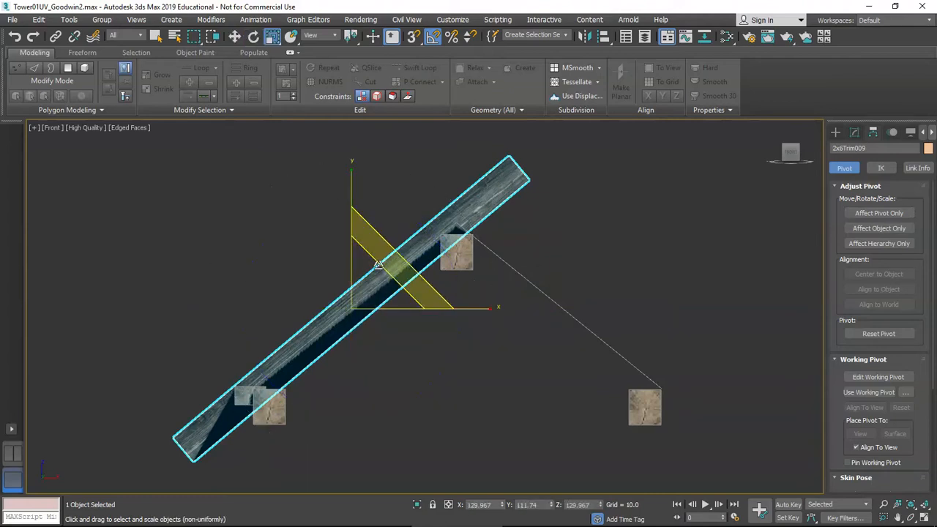
{"action": "left_click", "coordinate": [319, 37]}
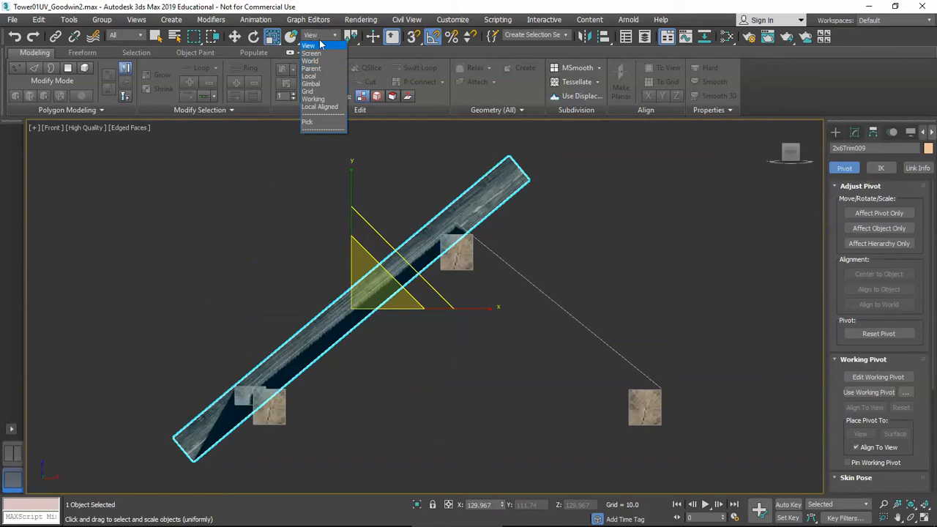
{"action": "left_click", "coordinate": [309, 76]}
{"action": "left_click_drag", "start_coordinate": [256, 395], "coordinate": [268, 381]}
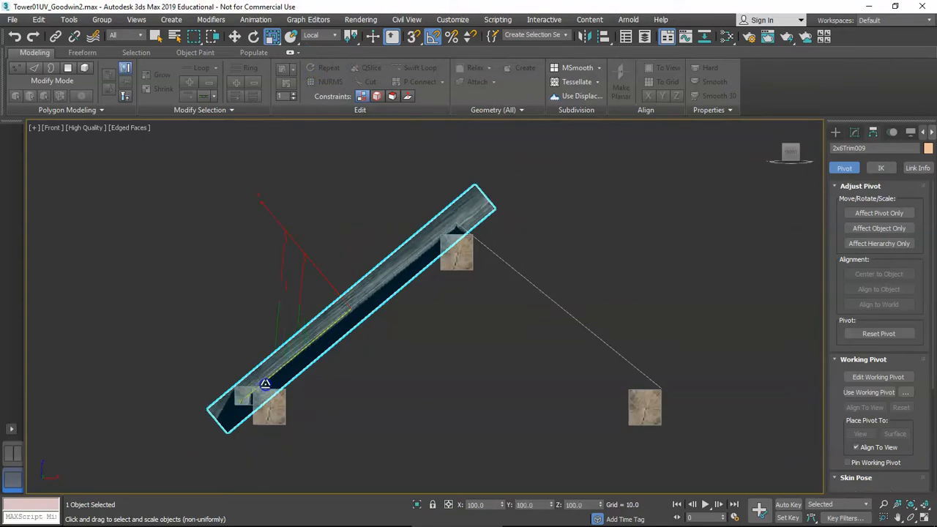
Clone the gable trim board as a copy rotated 95 degrees in the front view
{"action": "key", "text": "w"}
{"action": "key", "text": "e"}
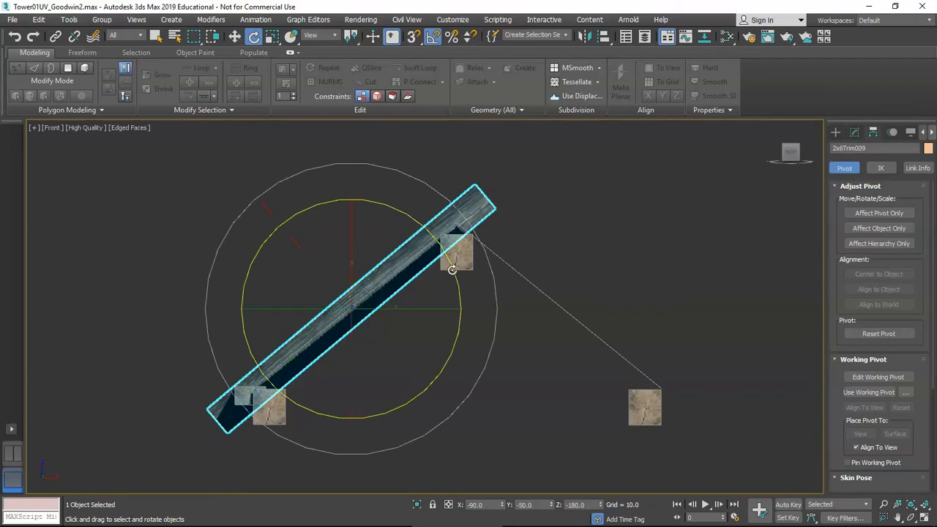
{"action": "mouse_move", "coordinate": [452, 269]}
{"action": "left_mouse_down", "text": "shift"}
{"action": "mouse_move", "coordinate": [453, 249]}
{"action": "mouse_move", "coordinate": [393, 224]}
{"action": "mouse_move", "coordinate": [410, 230]}
{"action": "left_mouse_up", "text": "shift"}
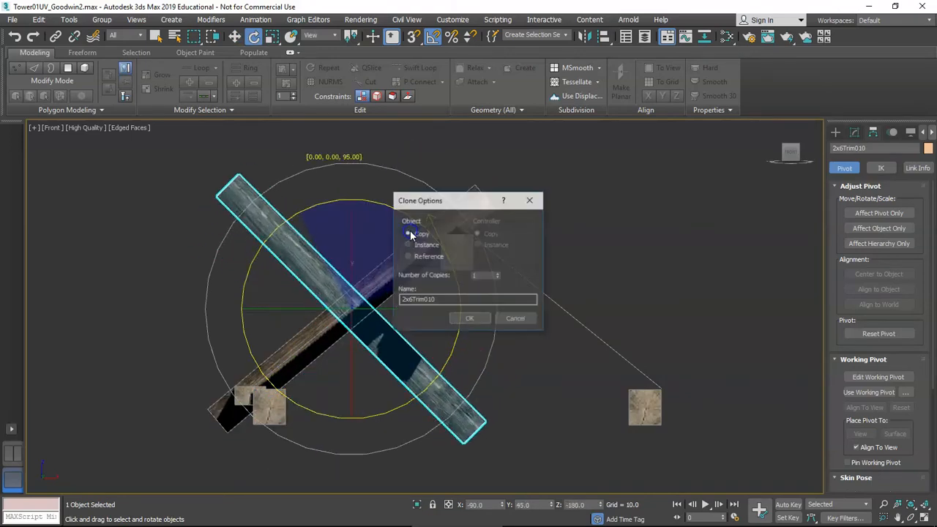
{"action": "left_click", "coordinate": [469, 321]}
Move and rotate the copied trim board to follow the opposite roof slope, and nudge the original board so both cross evenly at the ridge
{"action": "key", "text": "w"}
{"action": "left_click_drag", "start_coordinate": [396, 267], "coordinate": [590, 248]}
{"action": "key", "text": "e"}
{"action": "left_click_drag", "start_coordinate": [637, 230], "coordinate": [597, 257]}
{"action": "key", "text": "w"}
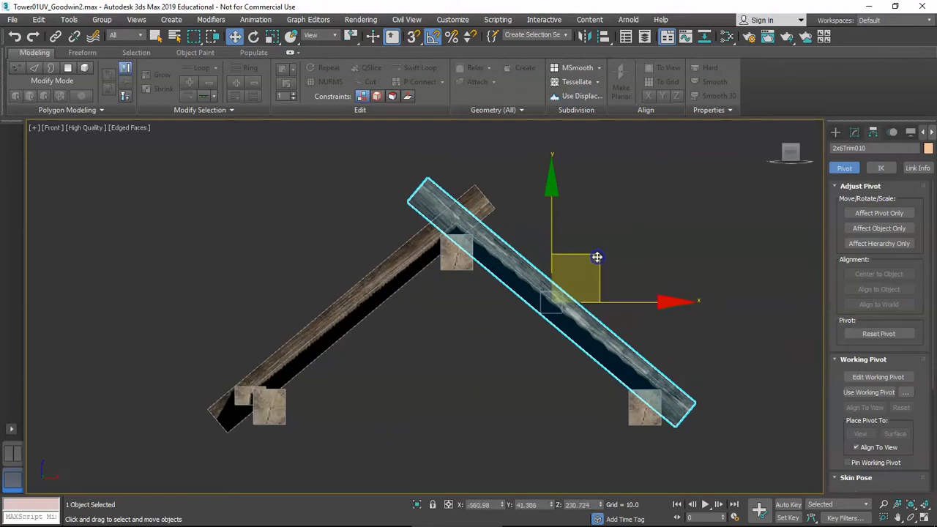
{"action": "left_click", "coordinate": [484, 204]}
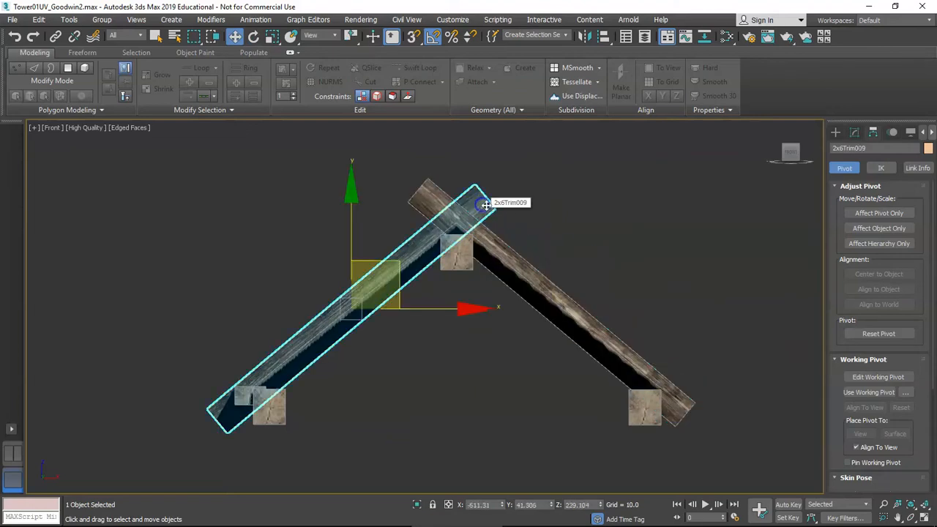
{"action": "left_click_drag", "start_coordinate": [398, 265], "coordinate": [402, 260]}
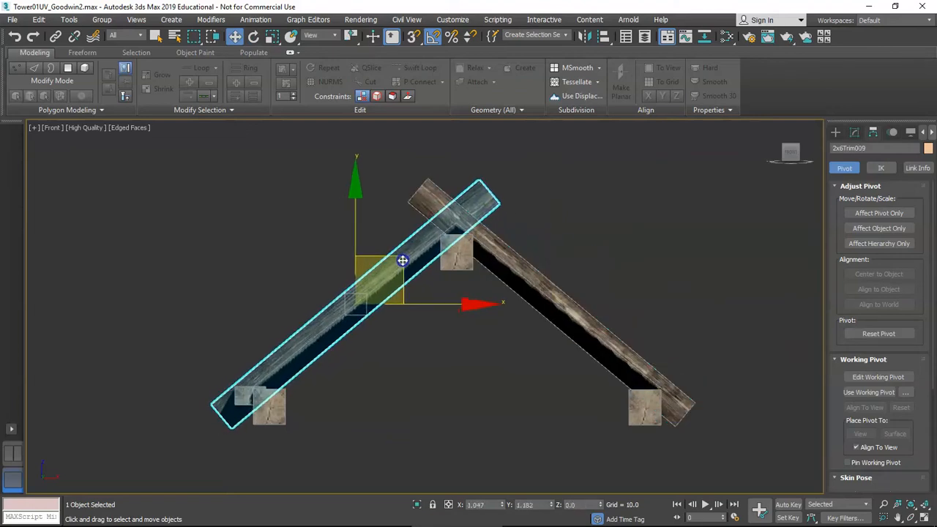
Lower the ridge beam slightly and shift both eave beams inward and up beneath the roof slopes
{"action": "left_click", "coordinate": [456, 251]}
{"action": "scroll", "coordinate": [455, 249], "scroll_direction": "up", "scroll_amount": 4}
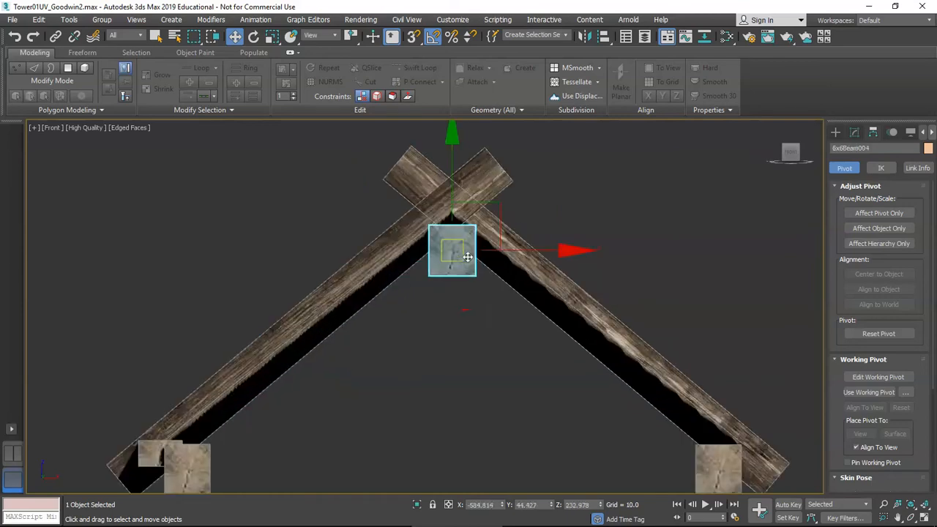
{"action": "left_click_drag", "start_coordinate": [496, 205], "coordinate": [490, 218]}
{"action": "scroll", "coordinate": [414, 357], "scroll_direction": "down", "scroll_amount": 4}
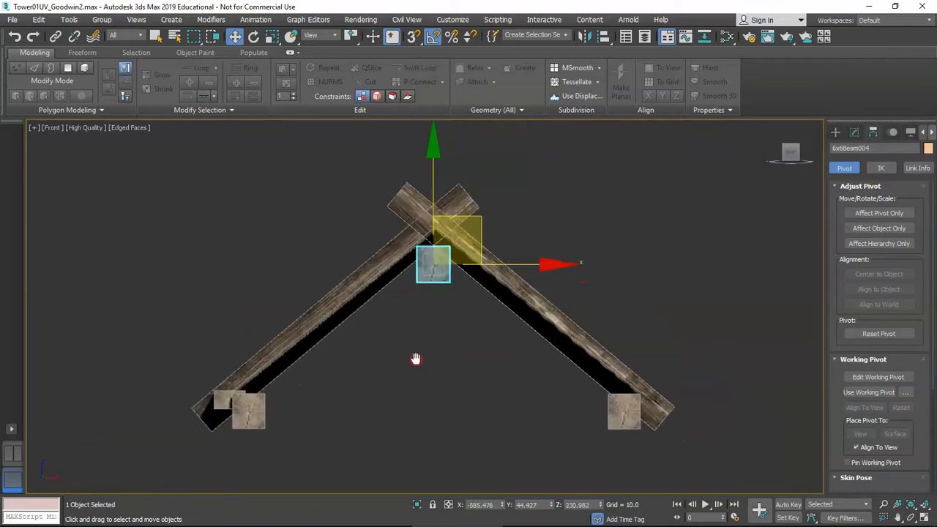
{"action": "left_click", "coordinate": [242, 391]}
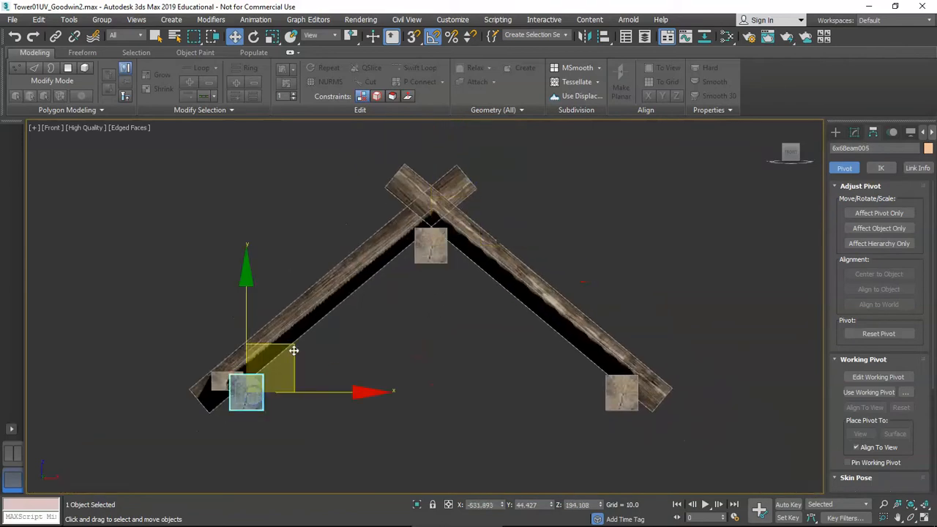
{"action": "left_click_drag", "start_coordinate": [293, 350], "coordinate": [302, 340]}
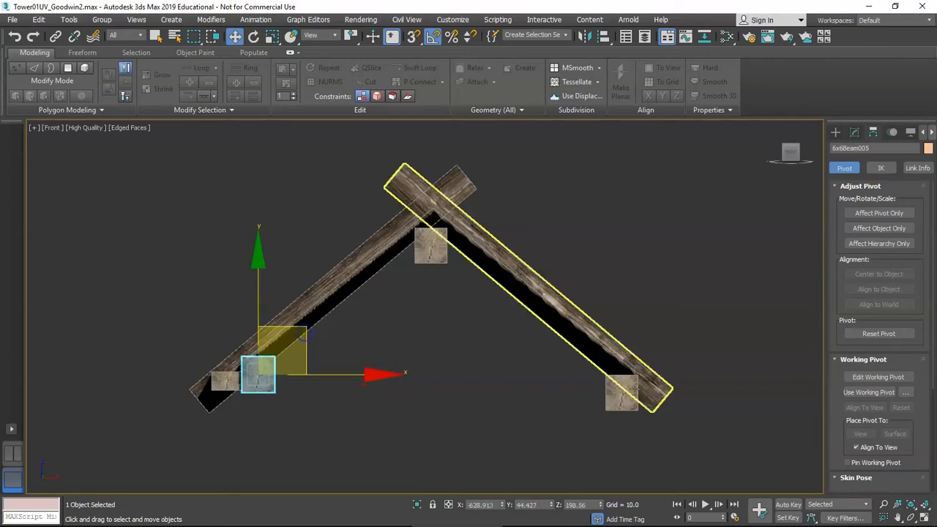
{"action": "left_click_drag", "start_coordinate": [626, 399], "coordinate": [610, 384]}
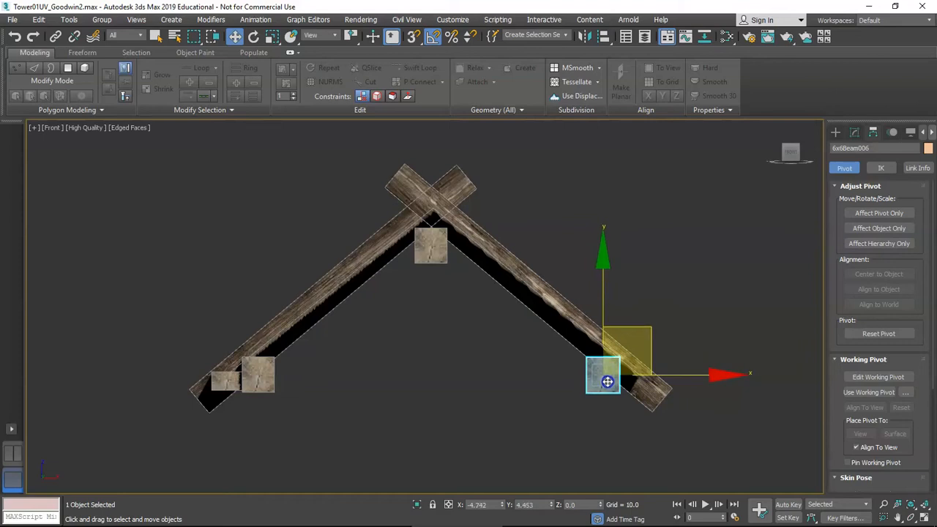
Select both crossed gable trim boards in the perspective view and move them to the front edge of the roof
{"action": "left_click", "coordinate": [226, 381]}
{"action": "scroll", "coordinate": [228, 382], "scroll_direction": "up", "scroll_amount": 3}
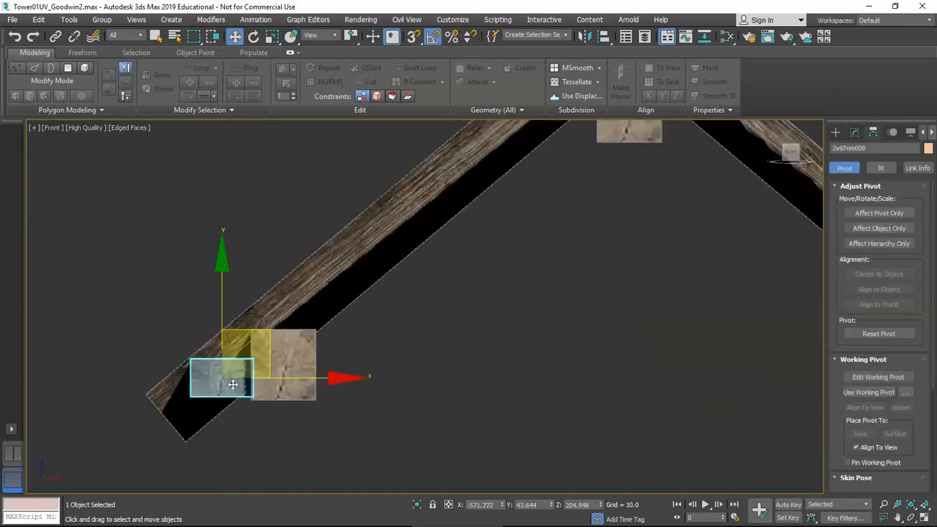
{"action": "scroll", "coordinate": [235, 383], "scroll_direction": "down", "scroll_amount": 3}
{"action": "scroll", "coordinate": [234, 384], "scroll_direction": "down", "scroll_amount": 2}
{"action": "key", "text": "p"}
{"action": "middle_click_drag", "start_coordinate": [232, 384], "coordinate": [256, 390], "text": "alt"}
{"action": "scroll", "coordinate": [203, 398], "scroll_direction": "up", "scroll_amount": 2}
{"action": "left_click", "coordinate": [274, 253]}
{"action": "middle_click_drag", "start_coordinate": [274, 252], "coordinate": [317, 274], "text": "alt"}
{"action": "scroll", "coordinate": [319, 259], "scroll_direction": "down", "scroll_amount": 2}
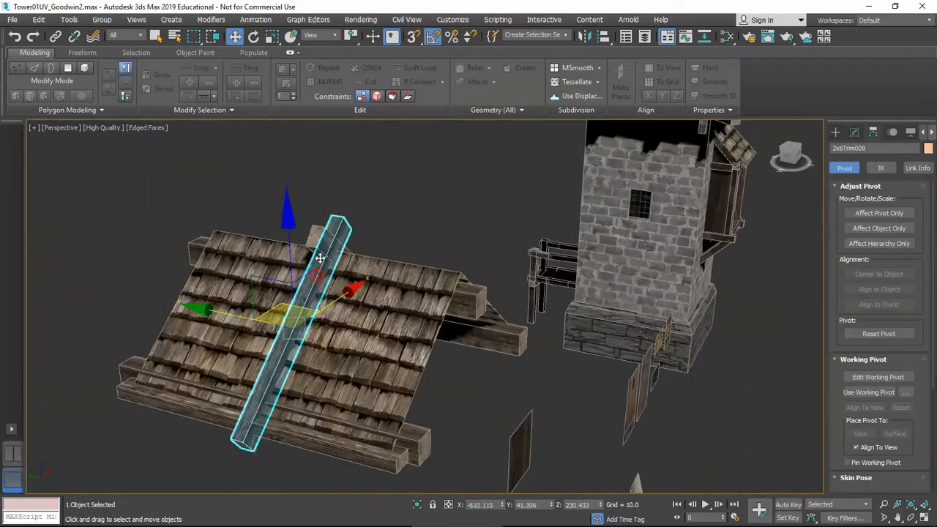
{"action": "left_click", "coordinate": [320, 233], "text": "ctrl"}
{"action": "middle_click_drag", "start_coordinate": [320, 234], "coordinate": [439, 296], "text": "alt"}
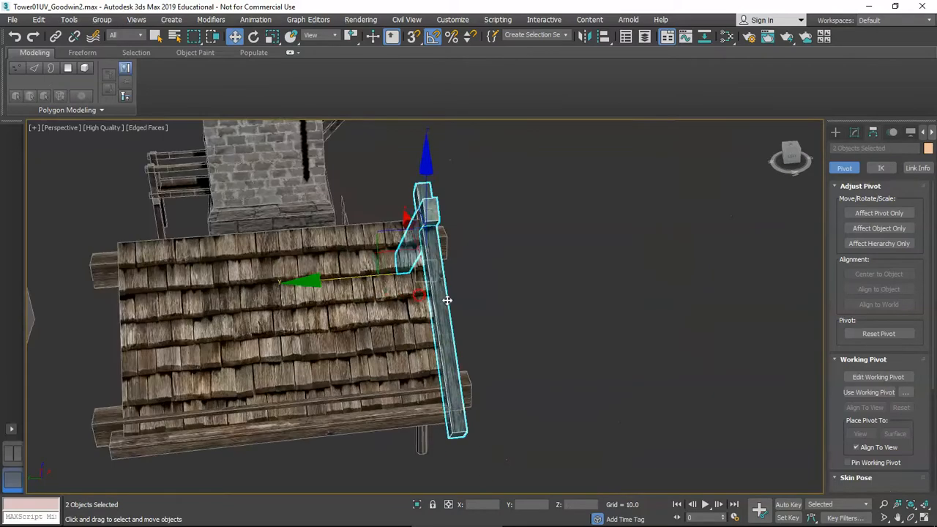
Align the pair of gable trim boards over the roof's front edge in the top view
{"action": "scroll", "coordinate": [428, 295], "scroll_direction": "up", "scroll_amount": 4}
{"action": "scroll", "coordinate": [428, 296], "scroll_direction": "down", "scroll_amount": 2}
{"action": "key", "text": "t"}
{"action": "scroll", "coordinate": [415, 299], "scroll_direction": "down", "scroll_amount": 6}
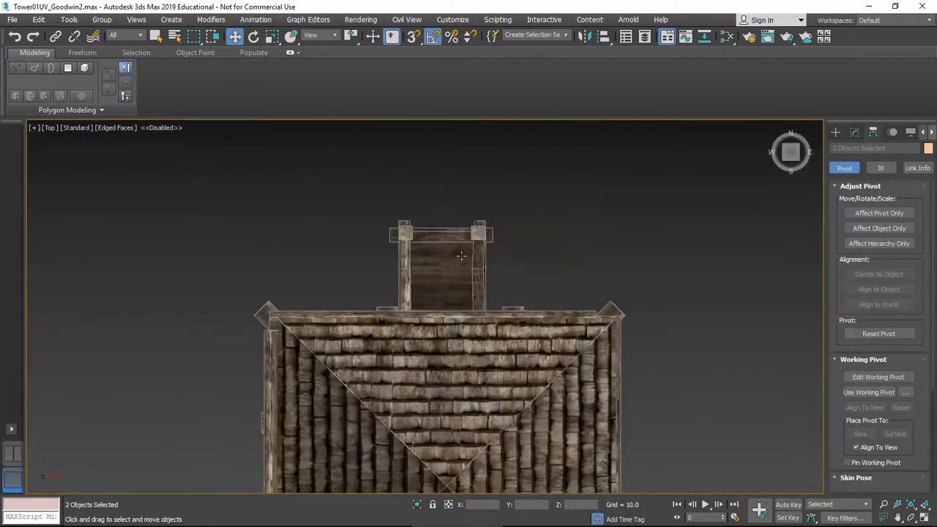
{"action": "middle_click_drag", "start_coordinate": [222, 300], "coordinate": [217, 259]}
{"action": "scroll", "coordinate": [282, 318], "scroll_direction": "up", "scroll_amount": 10}
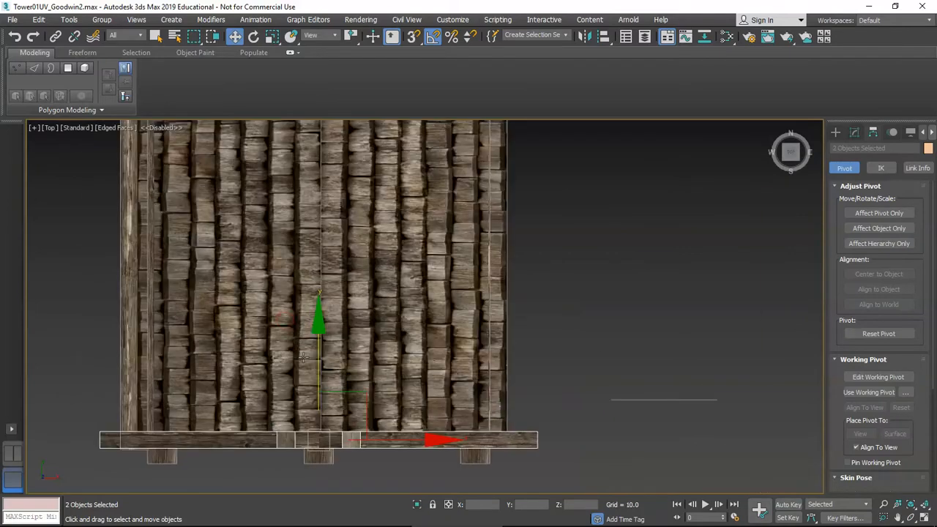
{"action": "key", "text": "z"}
{"action": "middle_click_drag", "start_coordinate": [324, 361], "coordinate": [315, 400]}
{"action": "mouse_move", "coordinate": [416, 265]}
{"action": "left_mouse_down"}
{"action": "mouse_move", "coordinate": [412, 188]}
{"action": "mouse_move", "coordinate": [426, 252]}
{"action": "left_mouse_up"}
{"action": "scroll", "coordinate": [432, 257], "scroll_direction": "down", "scroll_amount": 10}
{"action": "key", "text": "z"}
{"action": "middle_click_drag", "start_coordinate": [386, 278], "coordinate": [363, 324]}
{"action": "mouse_move", "coordinate": [415, 298]}
{"action": "left_mouse_down"}
{"action": "mouse_move", "coordinate": [418, 373]}
{"action": "mouse_move", "coordinate": [429, 306]}
{"action": "left_mouse_up"}
Clone both gable trim boards to the opposite end of the roof and align them over its edge in the top view
{"action": "key", "text": "F3"}
{"action": "key", "text": "F3"}
{"action": "scroll", "coordinate": [356, 379], "scroll_direction": "down", "scroll_amount": 5}
{"action": "scroll", "coordinate": [368, 321], "scroll_direction": "up", "scroll_amount": 1}
{"action": "left_click_drag", "start_coordinate": [369, 320], "coordinate": [372, 127]}
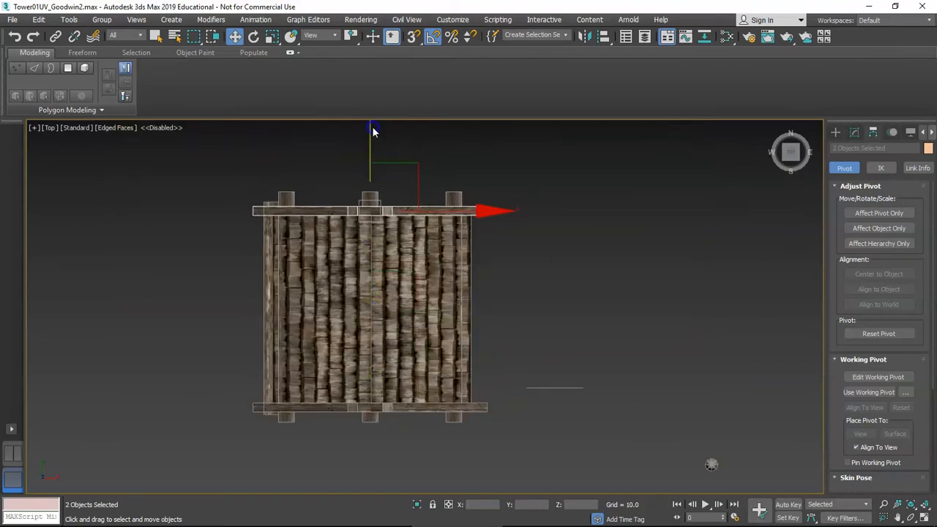
{"action": "left_click", "coordinate": [466, 319]}
{"action": "scroll", "coordinate": [388, 249], "scroll_direction": "up", "scroll_amount": 3}
{"action": "key", "text": "F3"}
{"action": "scroll", "coordinate": [373, 248], "scroll_direction": "up", "scroll_amount": 2}
{"action": "left_click_drag", "start_coordinate": [386, 188], "coordinate": [386, 181]}
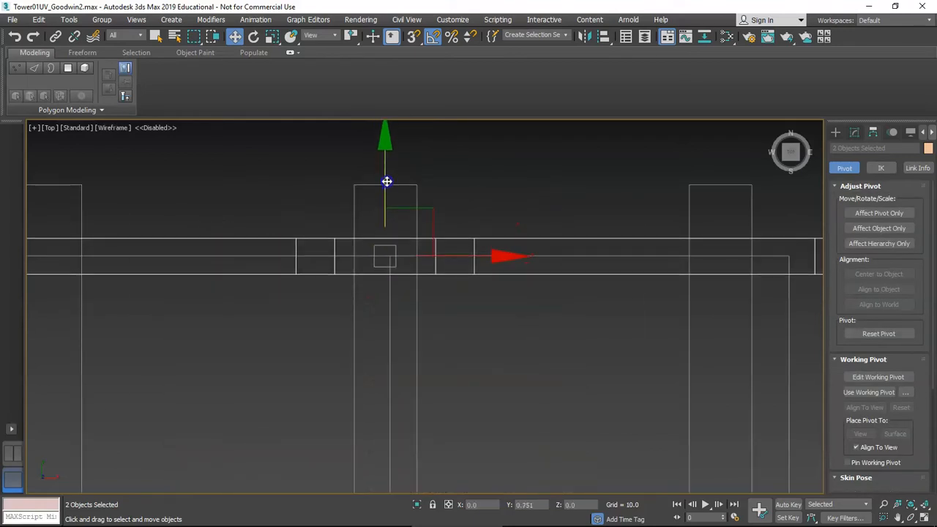
{"action": "key", "text": "F3"}
{"action": "scroll", "coordinate": [338, 248], "scroll_direction": "down", "scroll_amount": 4}
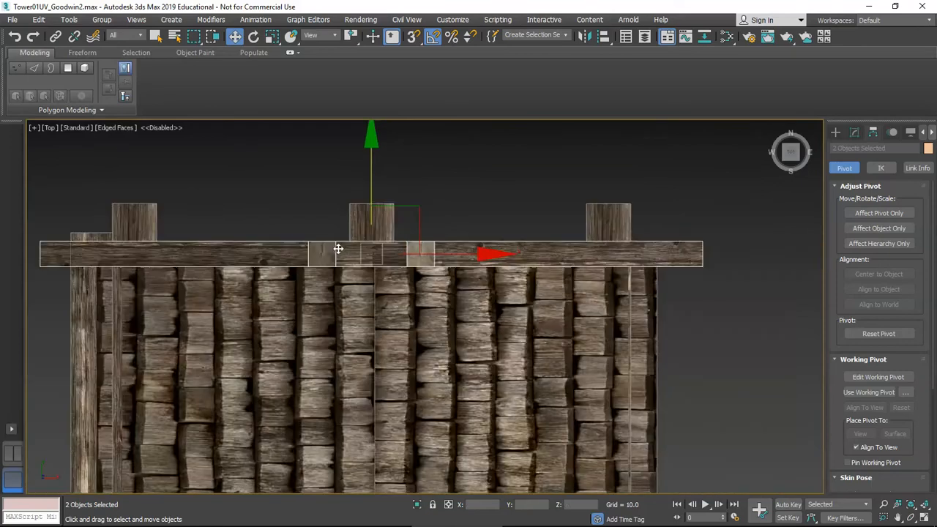
Move the eave trim board in the perspective view to seat it just below the lower edge of the shingles
{"action": "key", "text": "p"}
{"action": "middle_click_drag", "start_coordinate": [354, 270], "coordinate": [383, 334], "text": "alt"}
{"action": "left_click", "coordinate": [379, 342]}
{"action": "middle_click_drag", "start_coordinate": [331, 303], "coordinate": [257, 323], "text": "alt"}
{"action": "scroll", "coordinate": [207, 343], "scroll_direction": "up", "scroll_amount": 3}
{"action": "left_click", "coordinate": [201, 344]}
{"action": "middle_click_drag", "start_coordinate": [201, 345], "coordinate": [285, 351]}
{"action": "scroll", "coordinate": [199, 272], "scroll_direction": "up", "scroll_amount": 5}
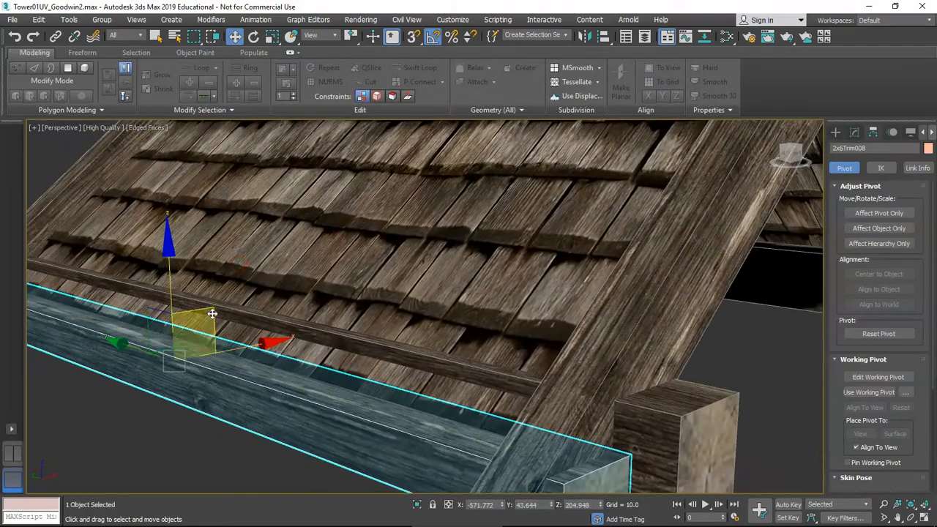
{"action": "left_click_drag", "start_coordinate": [190, 329], "coordinate": [217, 320]}
{"action": "scroll", "coordinate": [217, 320], "scroll_direction": "down", "scroll_amount": 5}
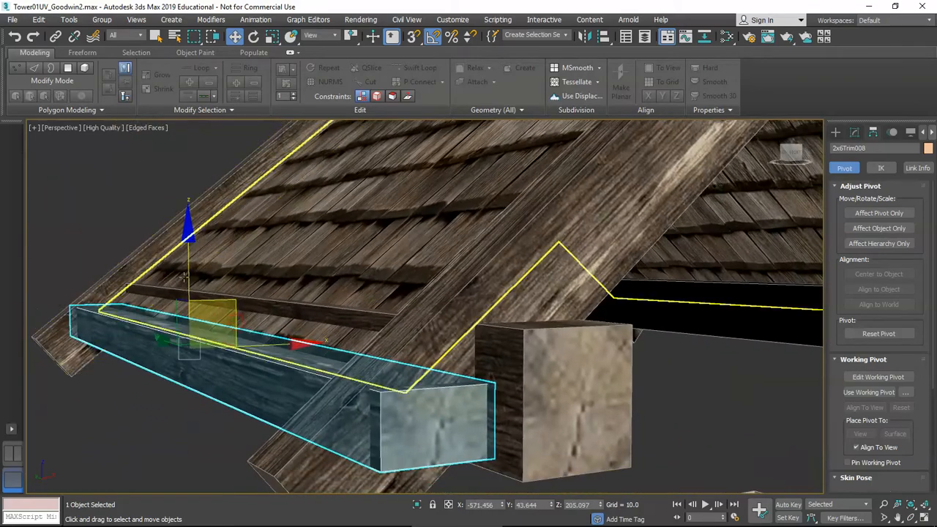
{"action": "left_click_drag", "start_coordinate": [188, 272], "coordinate": [195, 278]}
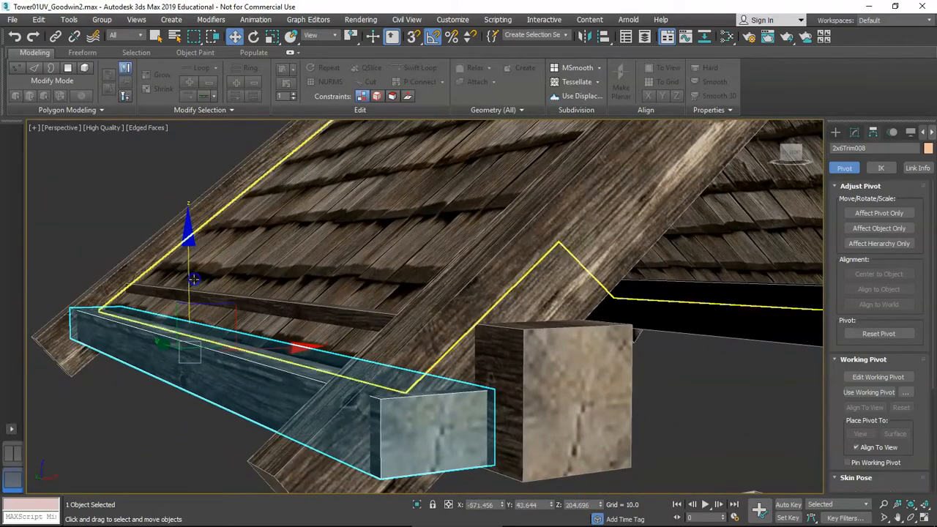
Scale the eave trim board shorter so it ends within both gable trims, checking its length in the top wireframe view
{"action": "middle_click_drag", "start_coordinate": [195, 277], "coordinate": [213, 303], "text": "alt"}
{"action": "middle_click_drag", "start_coordinate": [278, 338], "coordinate": [536, 281], "text": "alt"}
{"action": "key", "text": "r"}
{"action": "left_click_drag", "start_coordinate": [546, 272], "coordinate": [543, 272]}
{"action": "middle_click_drag", "start_coordinate": [544, 271], "coordinate": [607, 357], "text": "alt"}
{"action": "key", "text": "t"}
{"action": "key", "text": "z"}
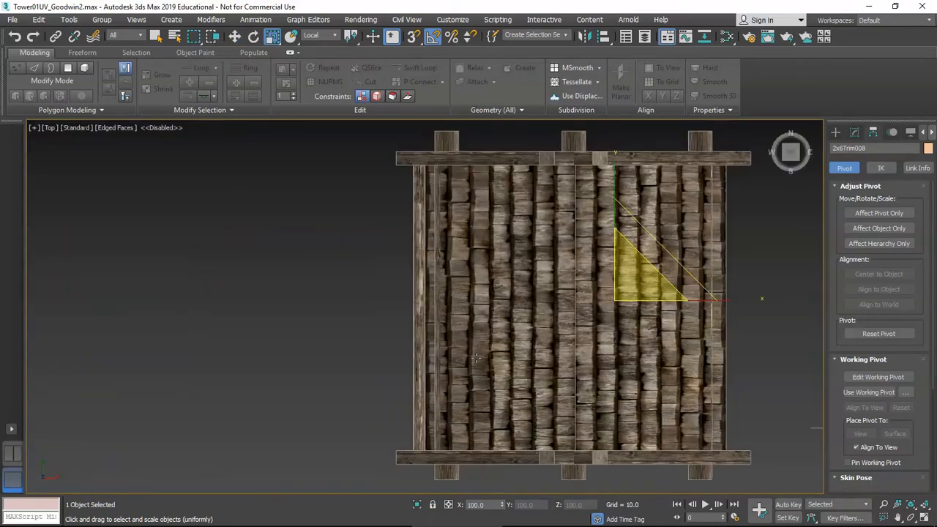
{"action": "middle_click_drag", "start_coordinate": [624, 270], "coordinate": [579, 274]}
{"action": "key", "text": "F3"}
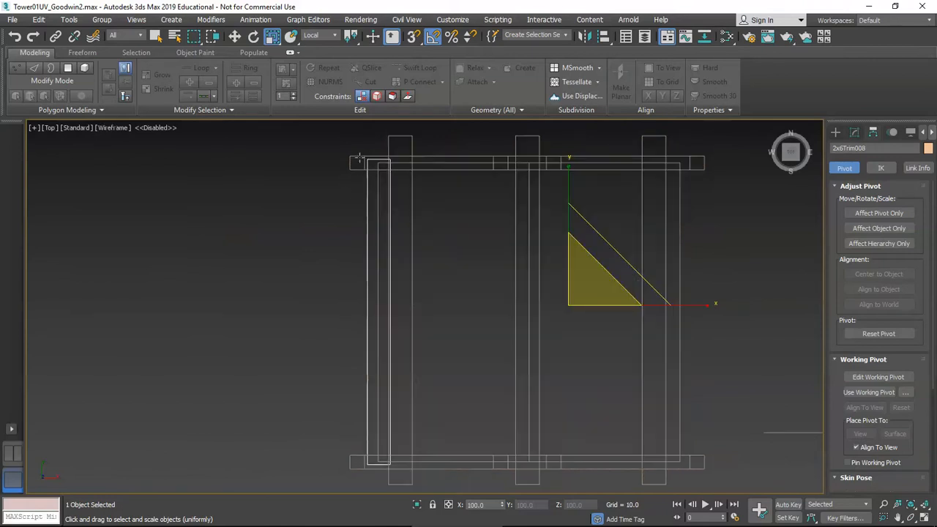
{"action": "scroll", "coordinate": [376, 160], "scroll_direction": "up", "scroll_amount": 2}
{"action": "scroll", "coordinate": [381, 220], "scroll_direction": "down", "scroll_amount": 3}
{"action": "middle_click_drag", "start_coordinate": [394, 317], "coordinate": [403, 221]}
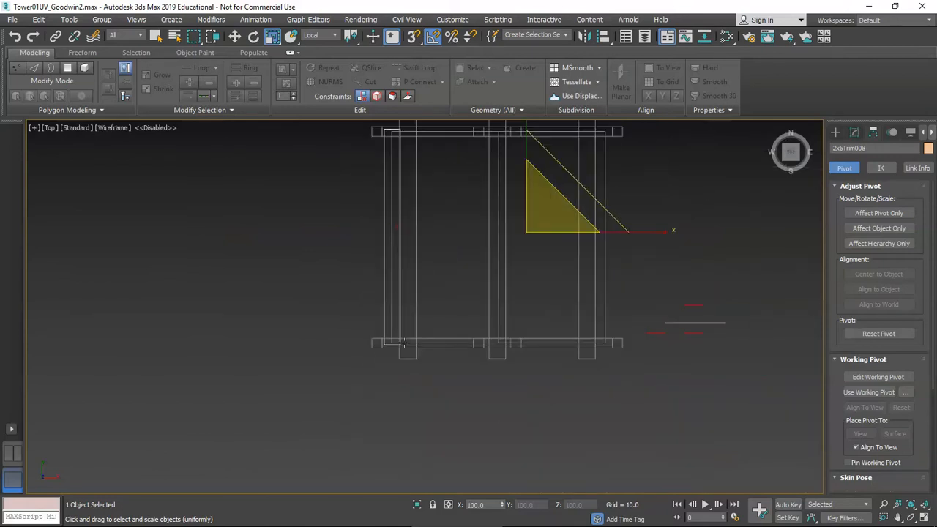
{"action": "middle_click_drag", "start_coordinate": [409, 270], "coordinate": [397, 292]}
{"action": "key", "text": "F3"}
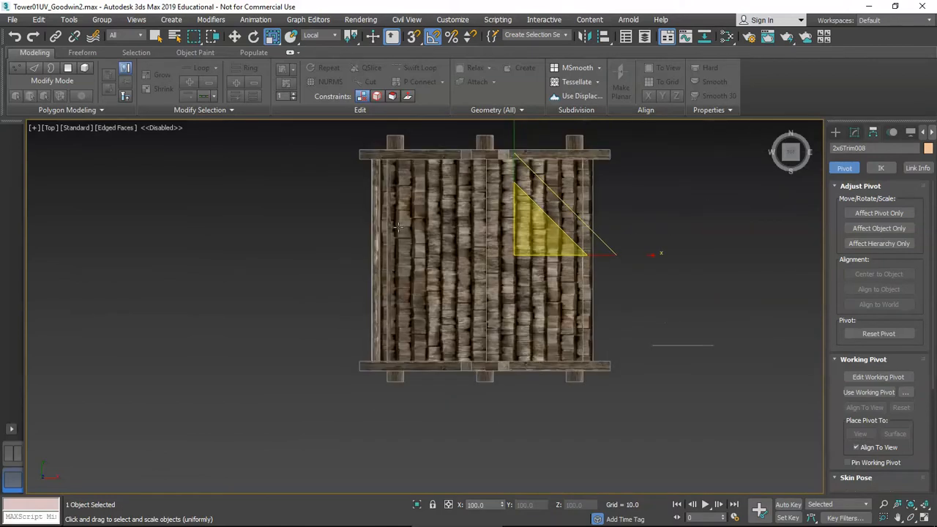
Lower the eave beam on the trimmed side so it no longer pokes through the shingles
{"action": "key", "text": "p"}
{"action": "middle_click_drag", "start_coordinate": [515, 329], "coordinate": [419, 386], "text": "alt"}
{"action": "key", "text": "w"}
{"action": "left_click", "coordinate": [418, 385]}
{"action": "middle_click_drag", "start_coordinate": [383, 342], "coordinate": [407, 344], "text": "alt"}
{"action": "scroll", "coordinate": [388, 332], "scroll_direction": "up", "scroll_amount": 3}
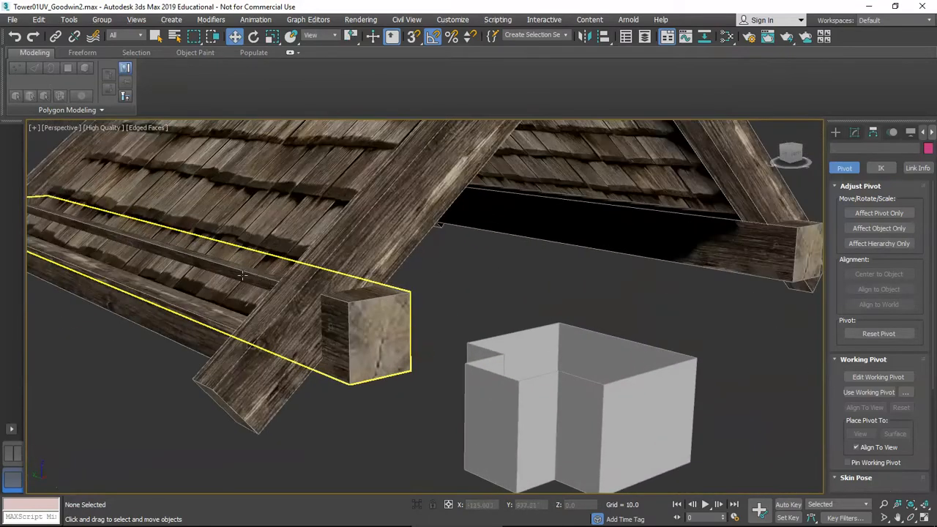
{"action": "left_click", "coordinate": [241, 275]}
{"action": "left_click_drag", "start_coordinate": [153, 205], "coordinate": [156, 214]}
{"action": "middle_click_drag", "start_coordinate": [322, 238], "coordinate": [256, 227], "text": "alt"}
{"action": "middle_click_drag", "start_coordinate": [256, 227], "coordinate": [191, 319]}
Lower the eave beam on the opposite side beneath the roof surface and clear the selection
{"action": "left_click", "coordinate": [461, 366]}
{"action": "middle_click_drag", "start_coordinate": [464, 352], "coordinate": [401, 369], "text": "alt"}
{"action": "left_click_drag", "start_coordinate": [551, 226], "coordinate": [554, 229]}
{"action": "scroll", "coordinate": [554, 247], "scroll_direction": "down", "scroll_amount": 4}
{"action": "scroll", "coordinate": [554, 247], "scroll_direction": "up", "scroll_amount": 6}
{"action": "left_click", "coordinate": [572, 306]}
{"action": "middle_click_drag", "start_coordinate": [382, 179], "coordinate": [403, 337]}
{"action": "scroll", "coordinate": [428, 276], "scroll_direction": "down", "scroll_amount": 4}
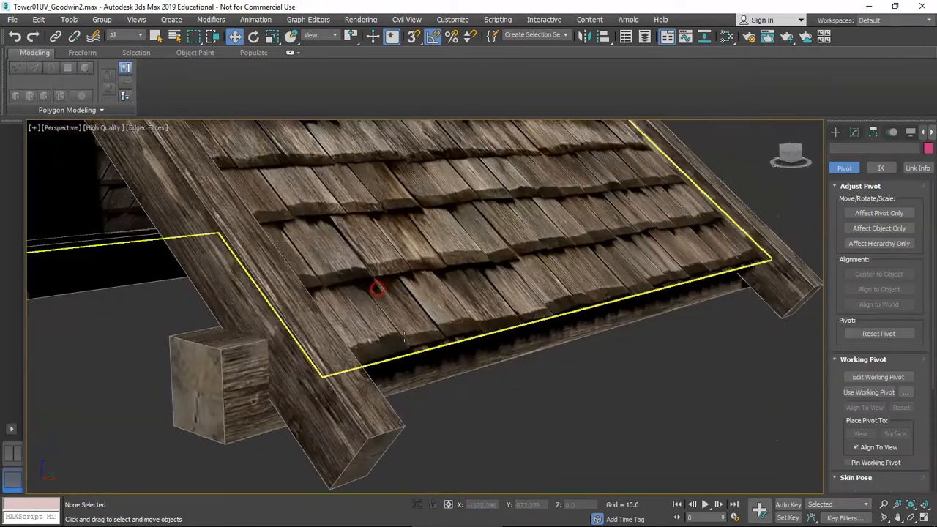
{"action": "scroll", "coordinate": [503, 329], "scroll_direction": "down", "scroll_amount": 4}
{"action": "middle_click_drag", "start_coordinate": [344, 295], "coordinate": [416, 294], "text": "alt"}
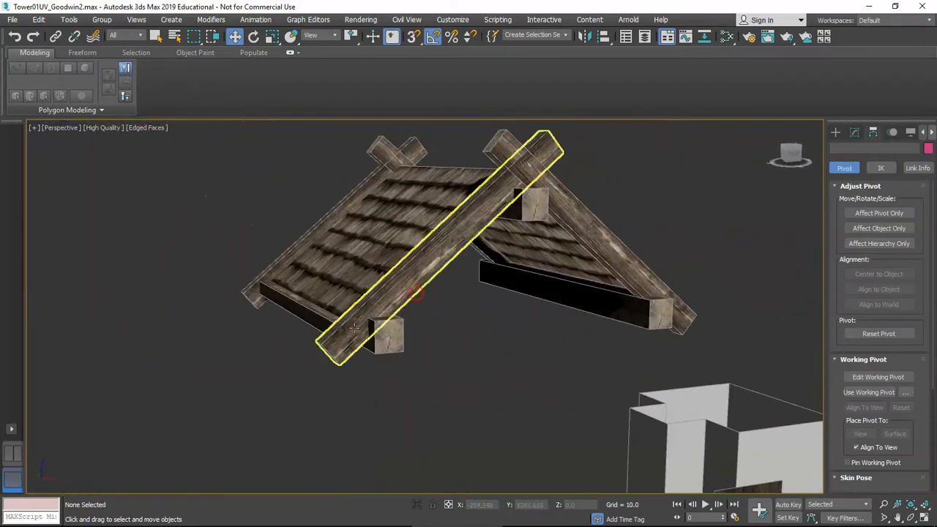
Clone the eave trim board to the opposite eave and nudge it inward against the lower edge of the shingles
{"action": "left_click", "coordinate": [312, 312]}
{"action": "middle_click_drag", "start_coordinate": [311, 312], "coordinate": [247, 335]}
{"action": "left_click_drag", "start_coordinate": [317, 327], "coordinate": [618, 302], "text": "shift"}
{"action": "left_click", "coordinate": [474, 319]}
{"action": "scroll", "coordinate": [615, 303], "scroll_direction": "up", "scroll_amount": 8}
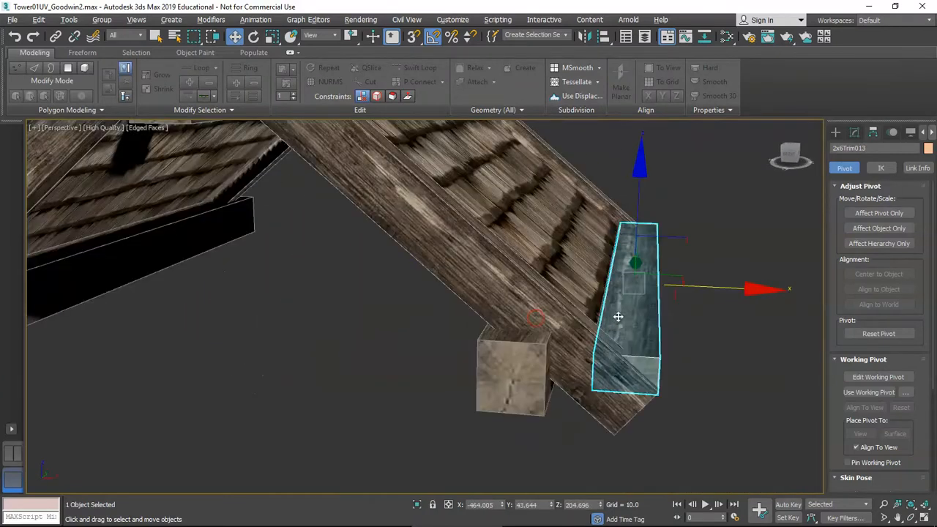
{"action": "left_click_drag", "start_coordinate": [608, 295], "coordinate": [578, 295]}
{"action": "left_click", "coordinate": [650, 335]}
{"action": "scroll", "coordinate": [586, 329], "scroll_direction": "down", "scroll_amount": 6}
{"action": "middle_click_drag", "start_coordinate": [519, 325], "coordinate": [583, 342], "text": "alt"}
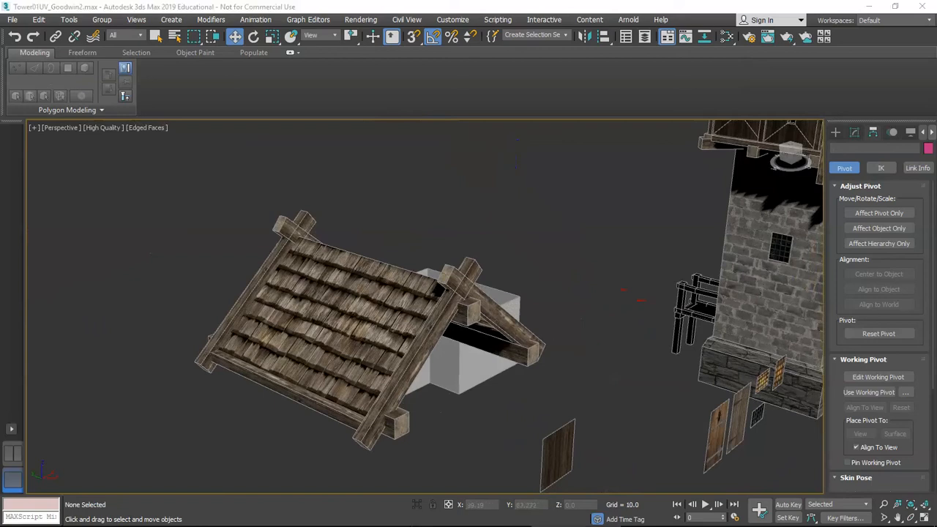
Examine the framed roof from several angles to check the fit of the trim boards and beams
{"action": "middle_click_drag", "start_coordinate": [447, 275], "coordinate": [433, 320], "text": "alt"}
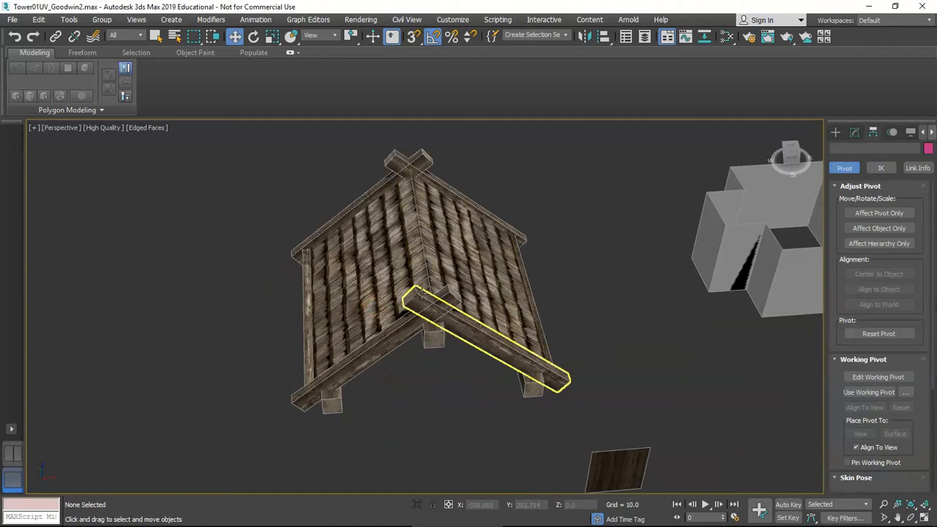
{"action": "left_click", "coordinate": [552, 360]}
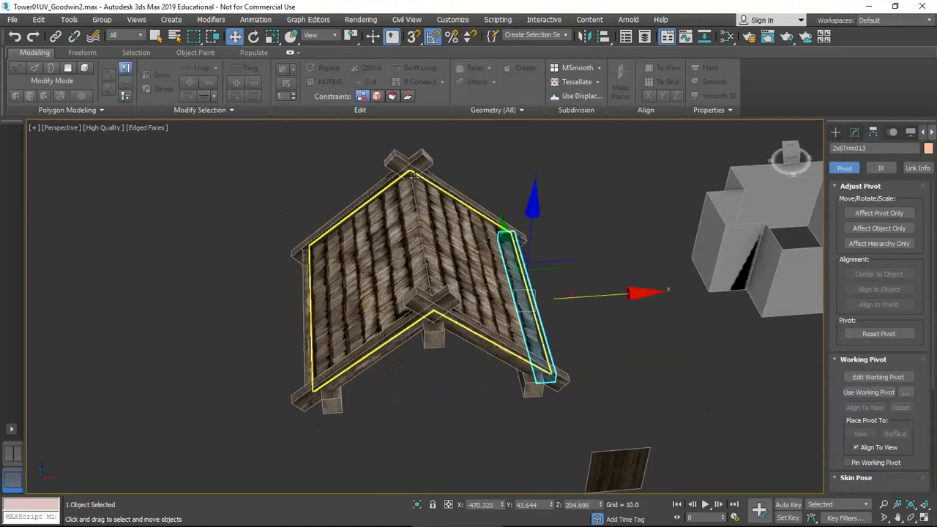
{"action": "scroll", "coordinate": [476, 286], "scroll_direction": "down", "scroll_amount": 5}
{"action": "middle_click_drag", "start_coordinate": [476, 286], "coordinate": [481, 281], "text": "alt"}
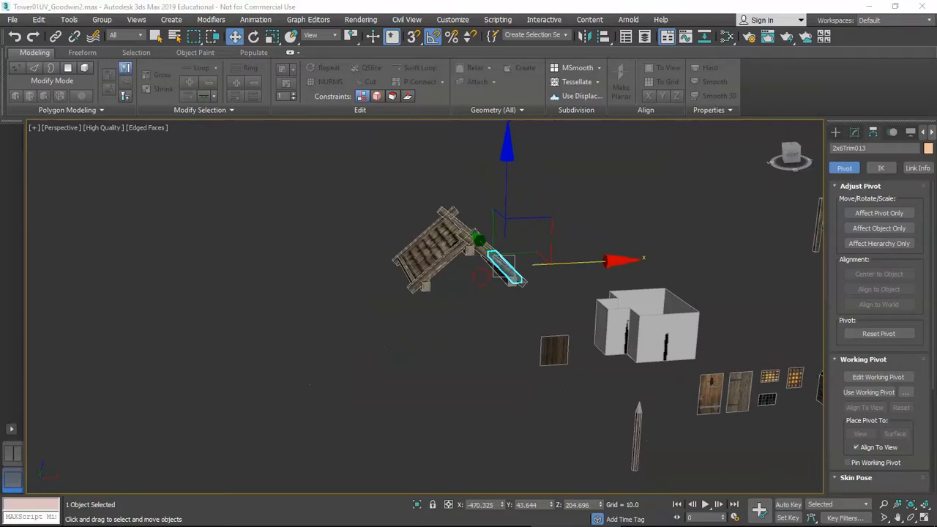
{"action": "scroll", "coordinate": [464, 322], "scroll_direction": "up", "scroll_amount": 2}
{"action": "left_click", "coordinate": [464, 322]}
{"action": "middle_click_drag", "start_coordinate": [464, 320], "coordinate": [498, 263], "text": "alt"}
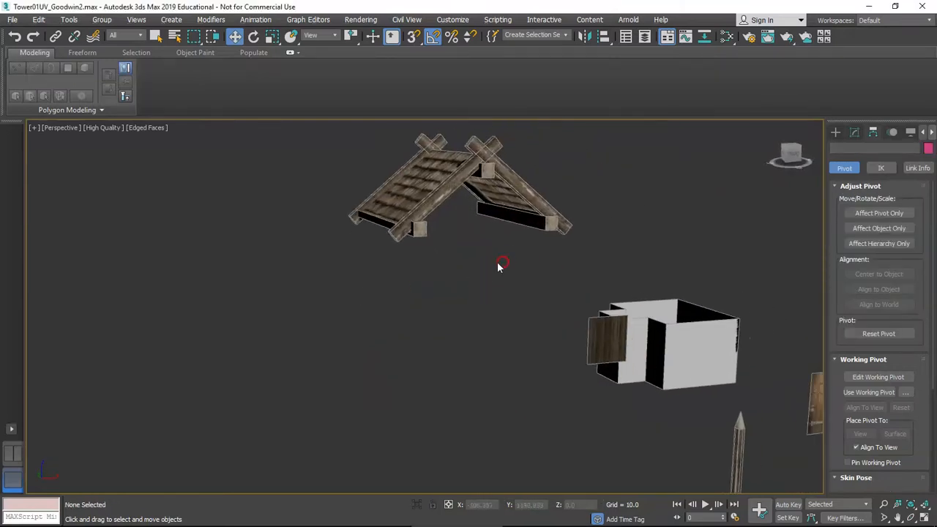
{"action": "scroll", "coordinate": [496, 254], "scroll_direction": "up", "scroll_amount": 4}
{"action": "middle_click_drag", "start_coordinate": [423, 139], "coordinate": [387, 232]}
Clone the eave beam beside the front gable as a copy rotated 85 degrees for a support post
{"action": "left_click", "coordinate": [263, 310]}
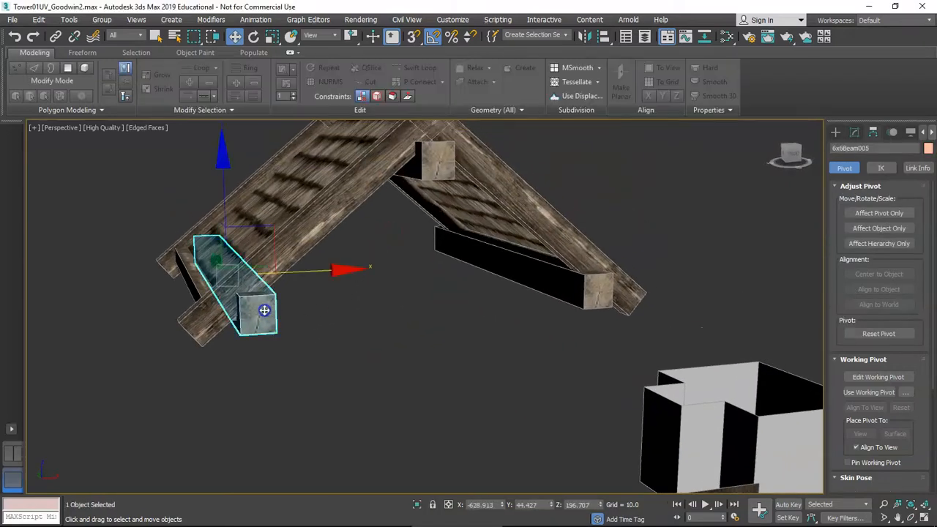
{"action": "scroll", "coordinate": [263, 313], "scroll_direction": "down", "scroll_amount": 3}
{"action": "scroll", "coordinate": [263, 313], "scroll_direction": "down", "scroll_amount": 3}
{"action": "middle_click_drag", "start_coordinate": [512, 340], "coordinate": [464, 276]}
{"action": "scroll", "coordinate": [463, 275], "scroll_direction": "down", "scroll_amount": 3}
{"action": "middle_click_drag", "start_coordinate": [282, 278], "coordinate": [411, 292]}
{"action": "scroll", "coordinate": [416, 314], "scroll_direction": "up", "scroll_amount": 5}
{"action": "key", "text": "e"}
{"action": "left_click_drag", "start_coordinate": [406, 232], "coordinate": [409, 278], "text": "shift"}
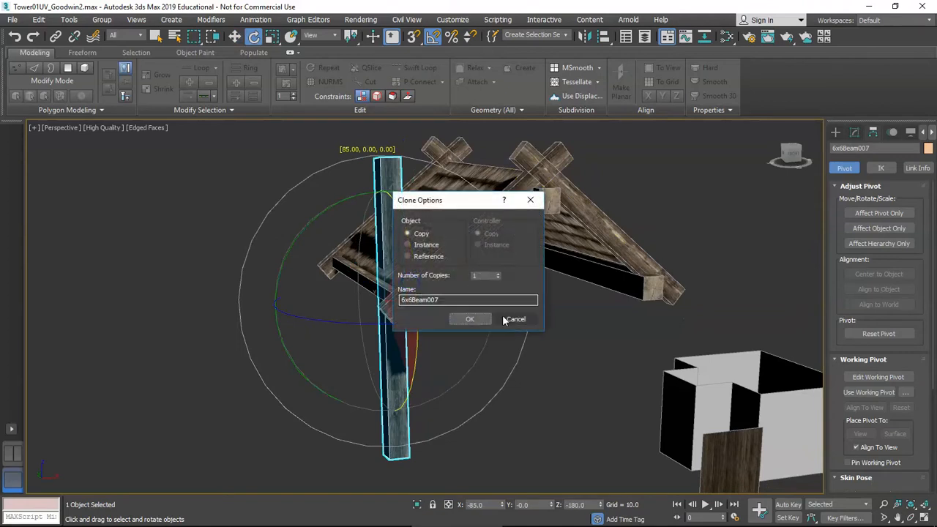
{"action": "middle_click_drag", "start_coordinate": [451, 324], "coordinate": [433, 324], "text": "alt"}
Rotate the copied beam another 5 degrees to stand upright and move it beneath the eave beam at the roof's front corner
{"action": "key", "text": "w"}
{"action": "middle_click_drag", "start_coordinate": [662, 343], "coordinate": [478, 297]}
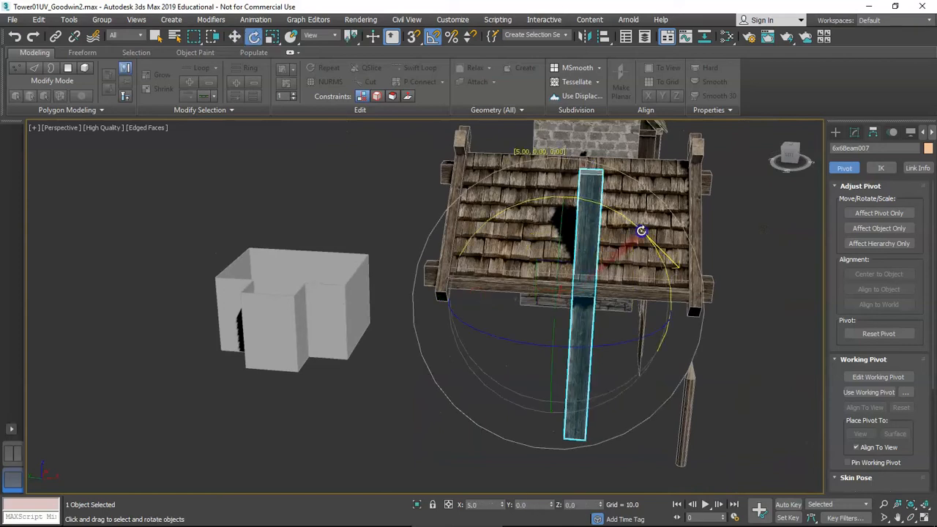
{"action": "left_click_drag", "start_coordinate": [509, 308], "coordinate": [379, 296]}
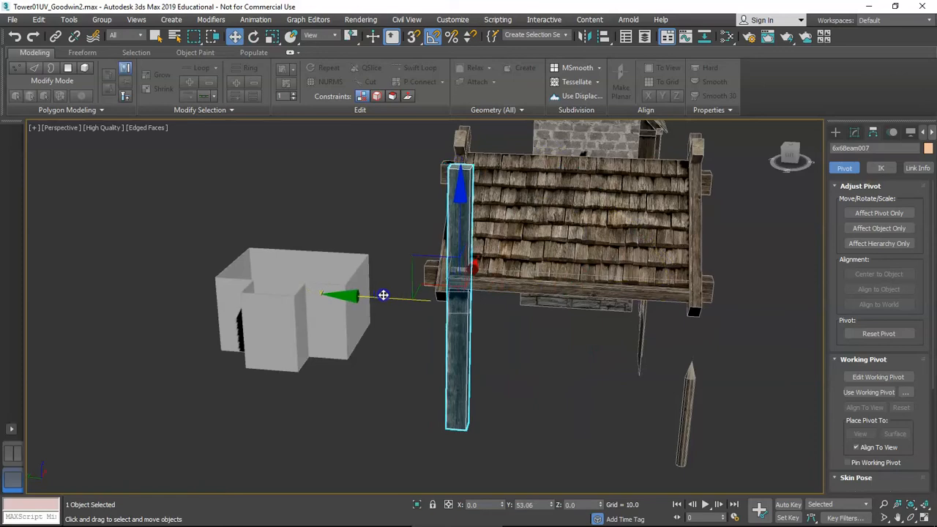
{"action": "middle_click_drag", "start_coordinate": [389, 295], "coordinate": [496, 267], "text": "alt"}
{"action": "scroll", "coordinate": [419, 248], "scroll_direction": "up", "scroll_amount": 3}
{"action": "middle_click_drag", "start_coordinate": [419, 248], "coordinate": [289, 404], "text": "alt"}
{"action": "left_click", "coordinate": [516, 321]}
{"action": "scroll", "coordinate": [246, 274], "scroll_direction": "up", "scroll_amount": 5}
{"action": "left_click", "coordinate": [239, 269]}
{"action": "left_click_drag", "start_coordinate": [293, 425], "coordinate": [292, 426]}
Examine the roof with its corner post alongside the plain wall model, doors, windows and tower
{"action": "middle_click_drag", "start_coordinate": [293, 426], "coordinate": [358, 395], "text": "alt"}
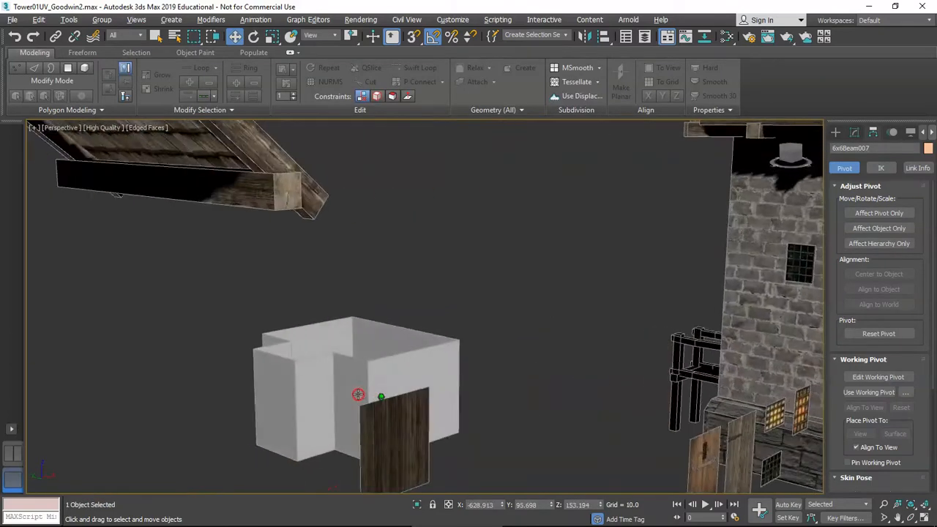
{"action": "scroll", "coordinate": [352, 381], "scroll_direction": "down", "scroll_amount": 8}
{"action": "scroll", "coordinate": [349, 377], "scroll_direction": "up", "scroll_amount": 2}
{"action": "middle_click_drag", "start_coordinate": [292, 358], "coordinate": [322, 274]}
{"action": "middle_click_drag", "start_coordinate": [322, 274], "coordinate": [317, 274], "text": "alt"}
{"action": "scroll", "coordinate": [316, 274], "scroll_direction": "up", "scroll_amount": 4}
{"action": "middle_click_drag", "start_coordinate": [390, 279], "coordinate": [341, 278]}
{"action": "scroll", "coordinate": [410, 284], "scroll_direction": "down", "scroll_amount": 4}
{"action": "mouse_move", "coordinate": [410, 285]}
{"action": "middle_mouse_down", "text": "alt"}
{"action": "mouse_move", "coordinate": [352, 278]}
{"action": "mouse_move", "coordinate": [390, 275]}
{"action": "mouse_move", "coordinate": [402, 285]}
{"action": "middle_mouse_up", "text": "alt"}
{"action": "left_click", "coordinate": [370, 275]}
{"action": "middle_click_drag", "start_coordinate": [351, 299], "coordinate": [379, 301], "text": "alt"}
{"action": "middle_click_drag", "start_coordinate": [512, 301], "coordinate": [270, 307]}
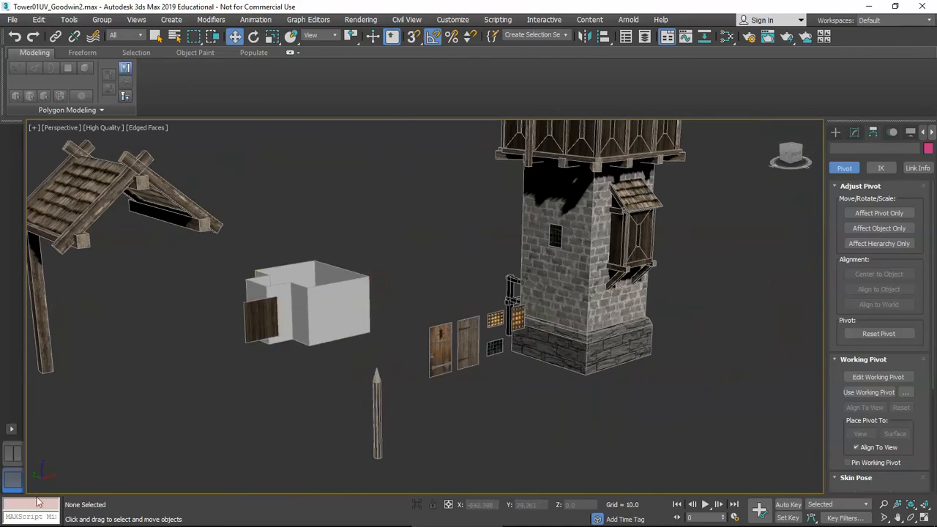